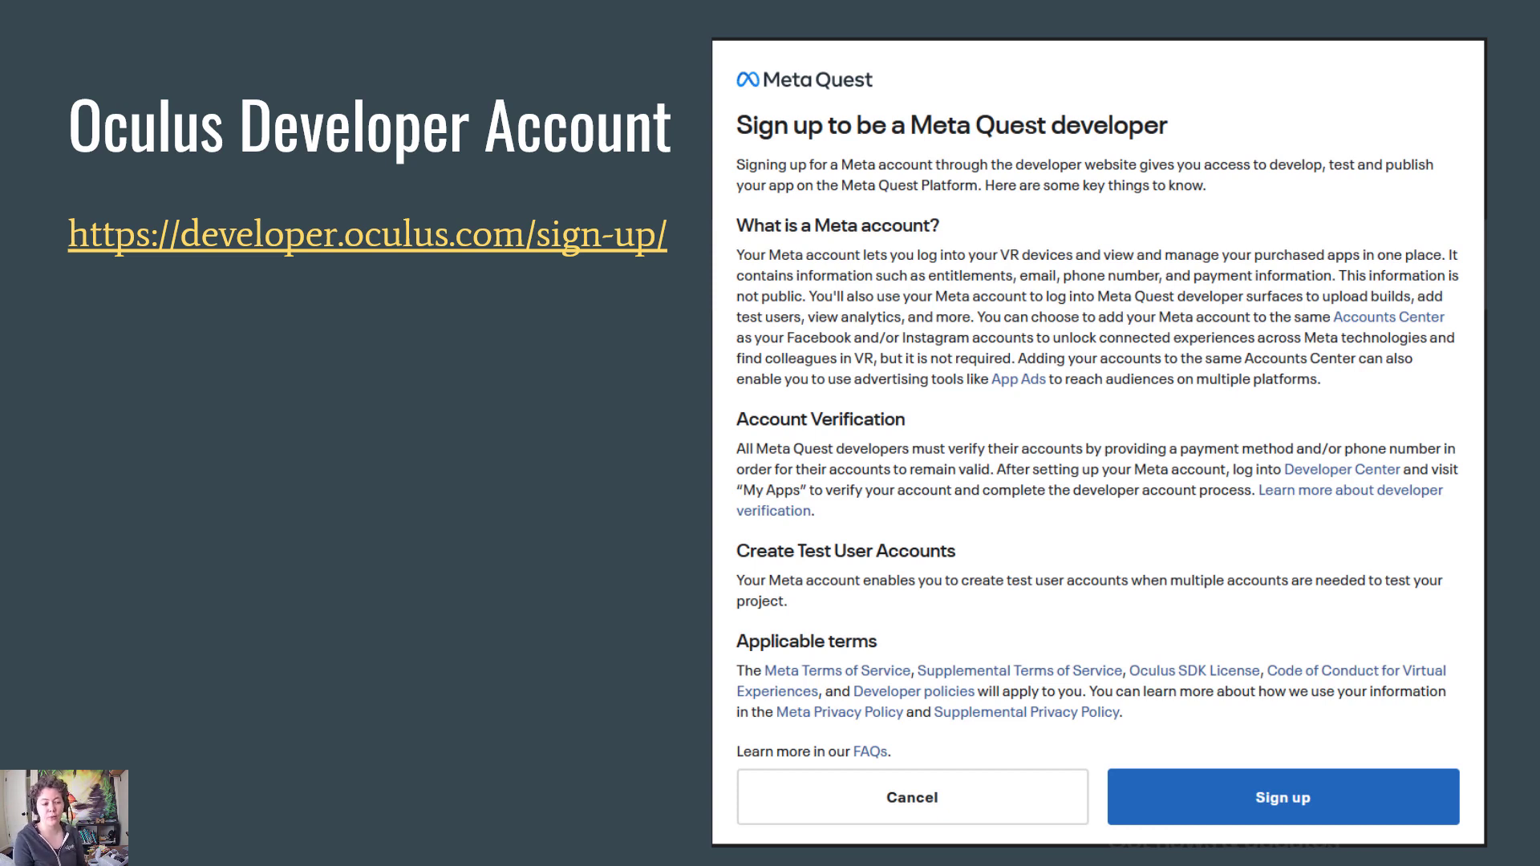
pyautogui.press('Right')
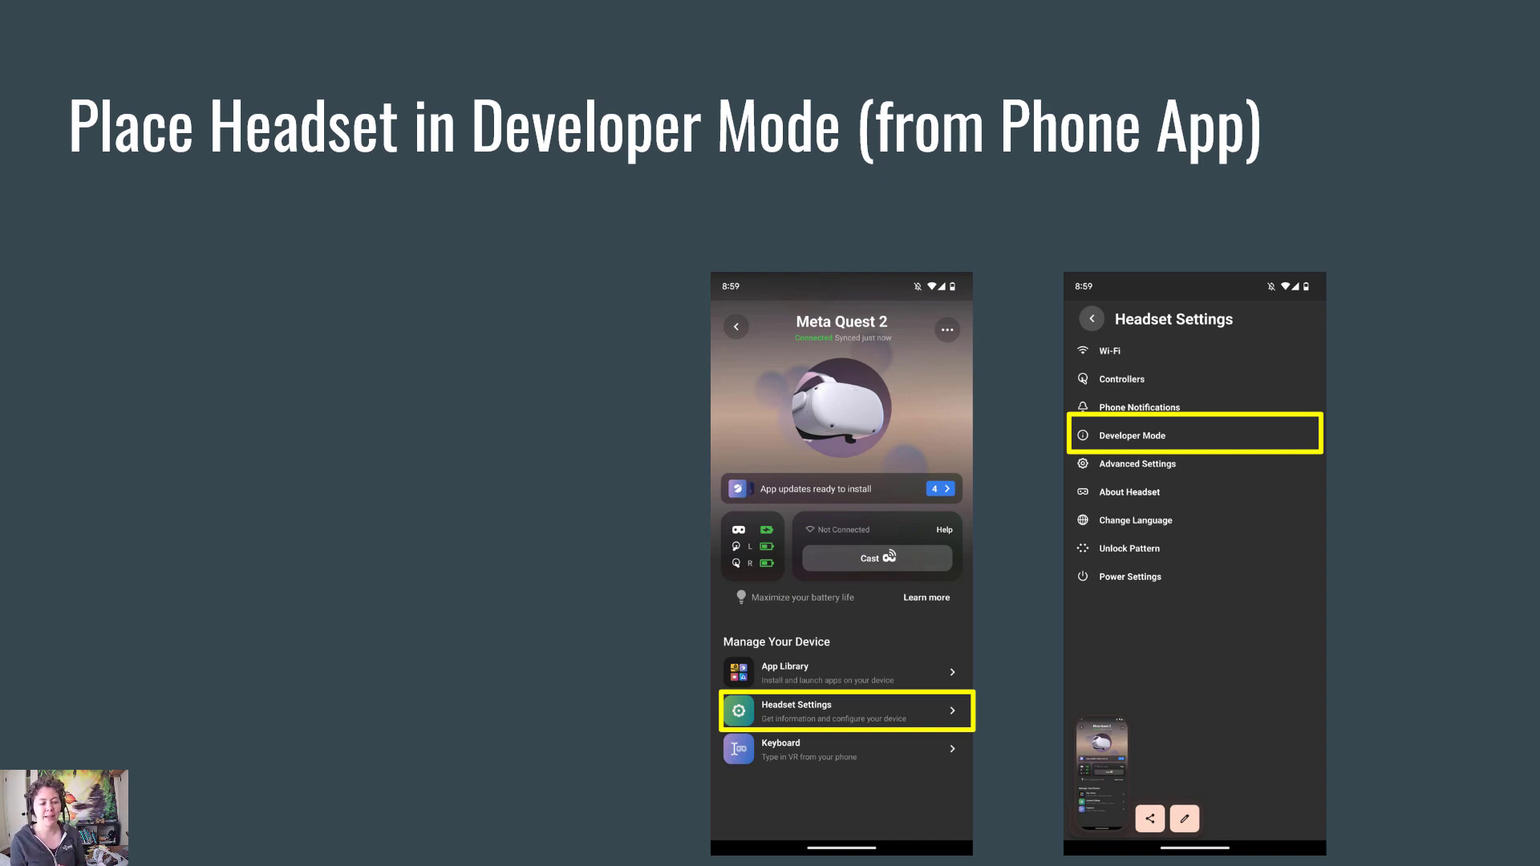
pyautogui.press('Right')
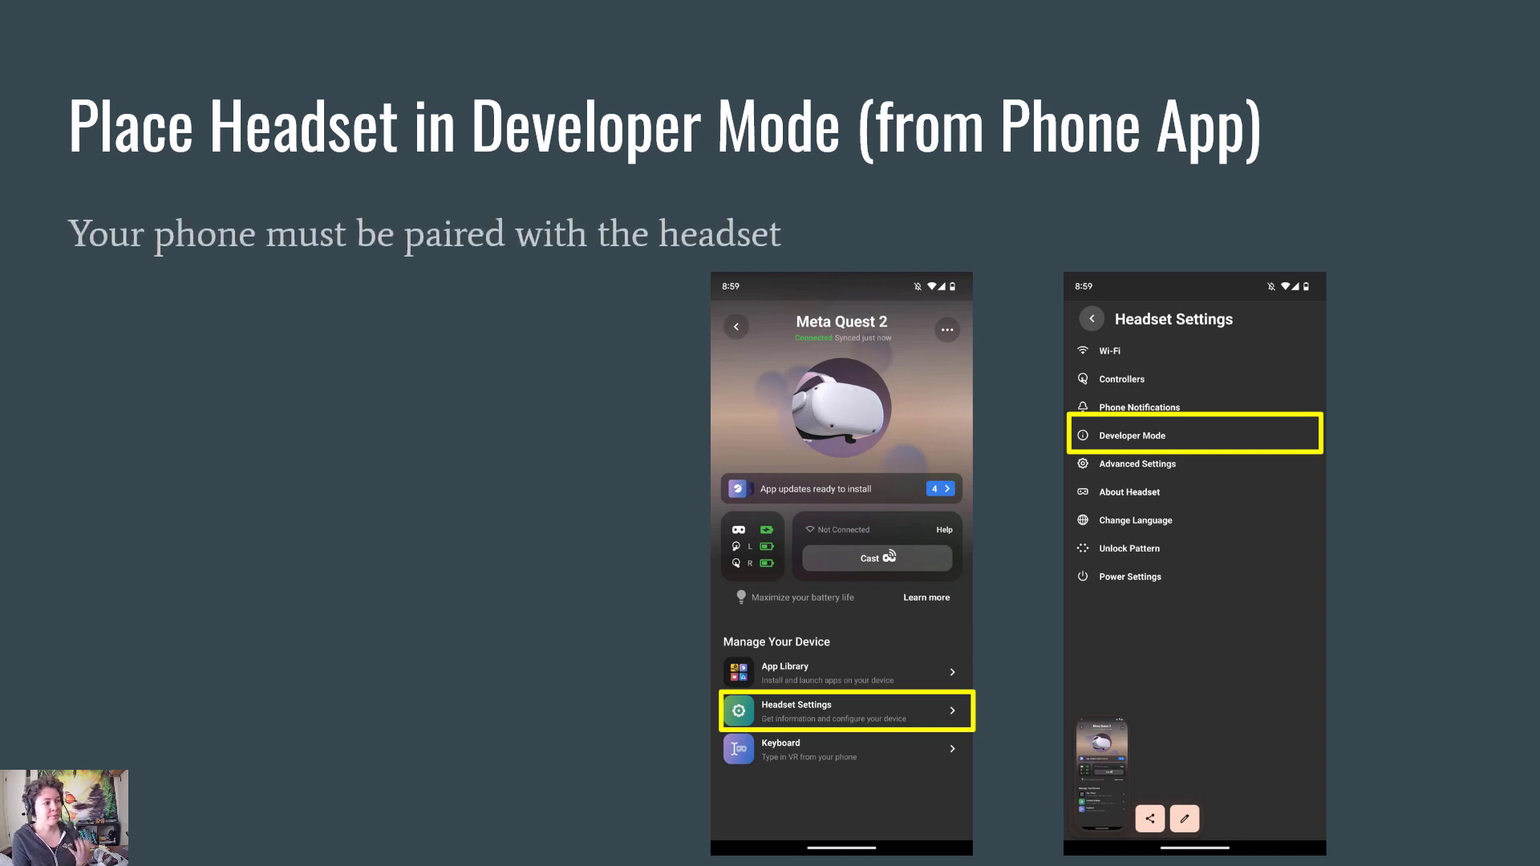
pyautogui.press('Right')
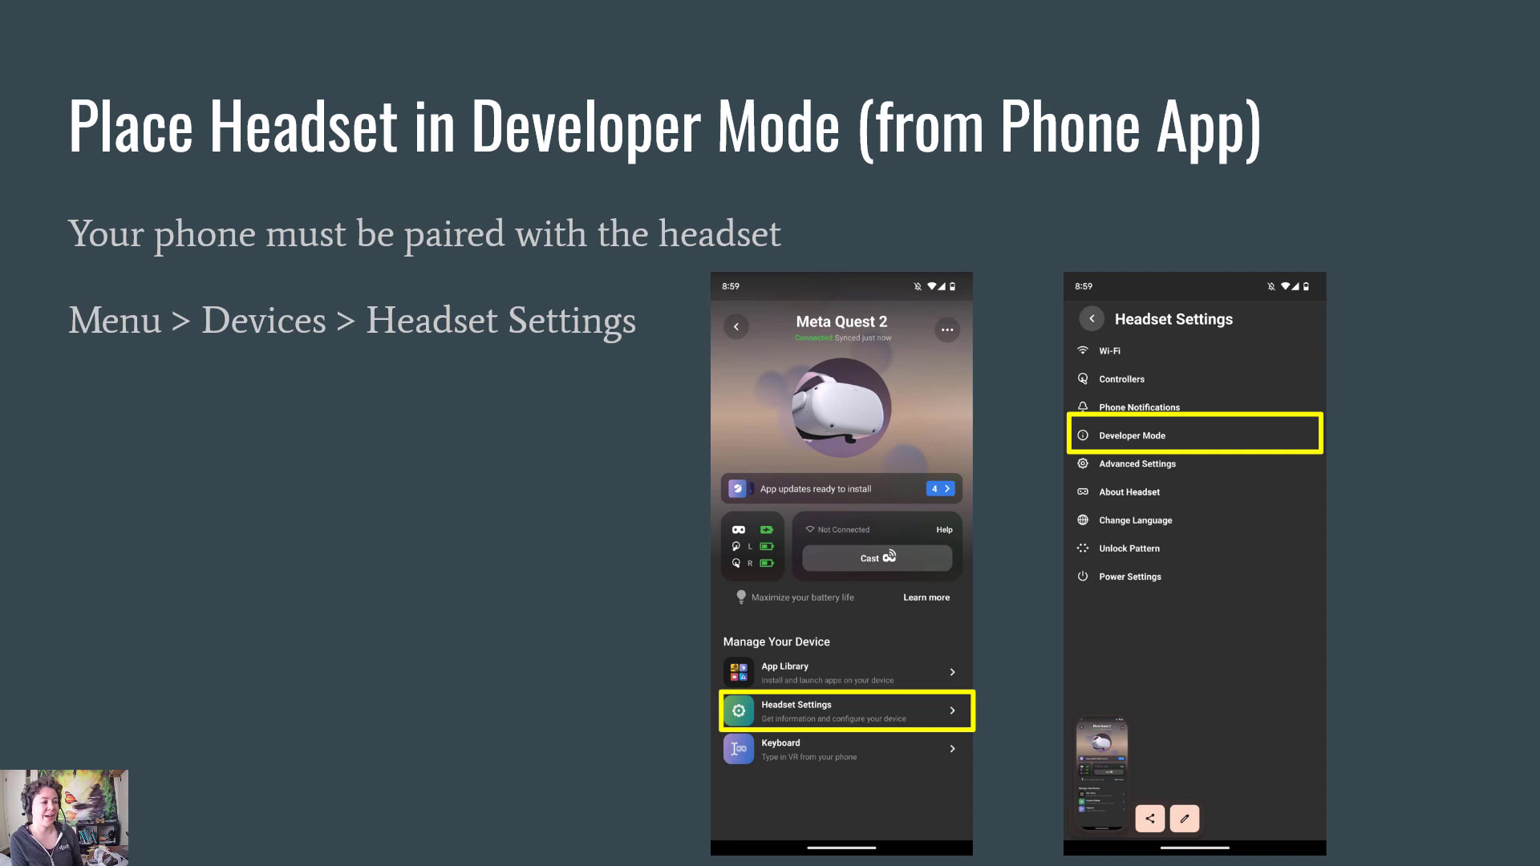
pyautogui.press('Right')
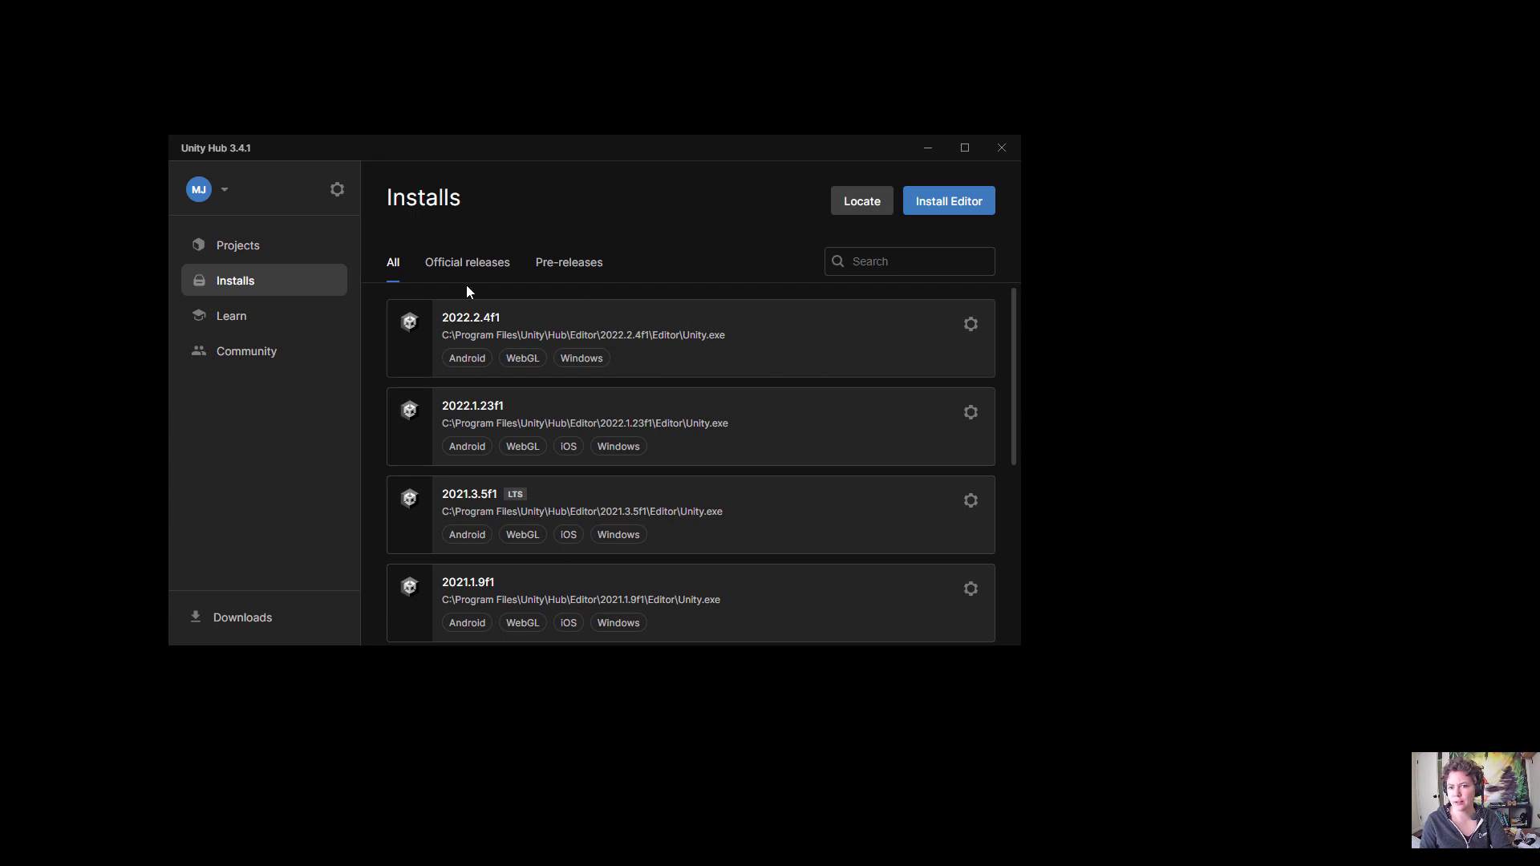
# - Check the editor releases offered for installation and the Android Build Support modules of the 2022.2.4f1 install
pyautogui.click(925, 210)
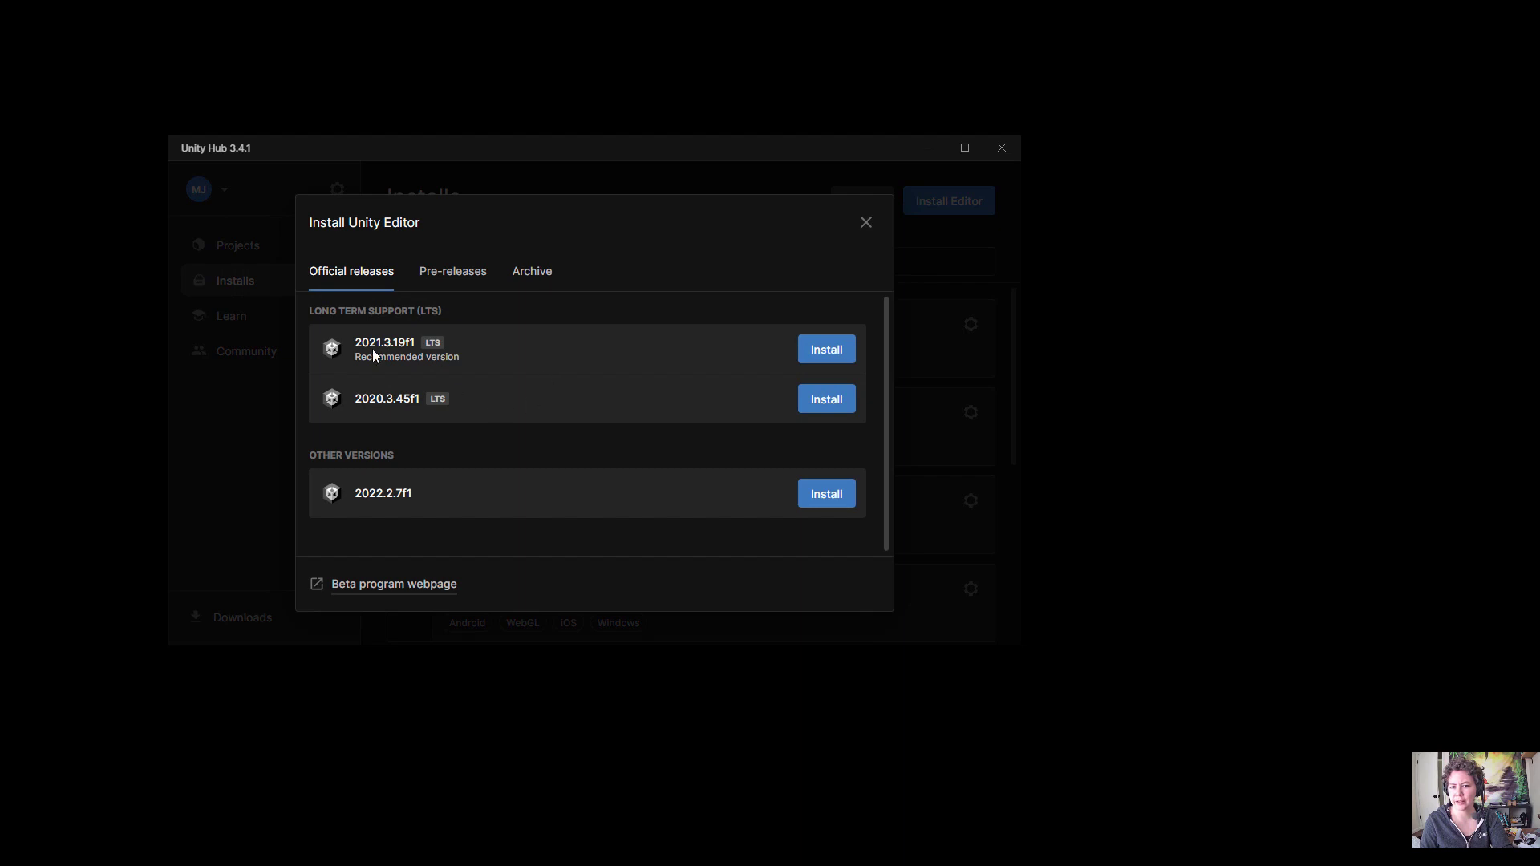
pyautogui.click(866, 222)
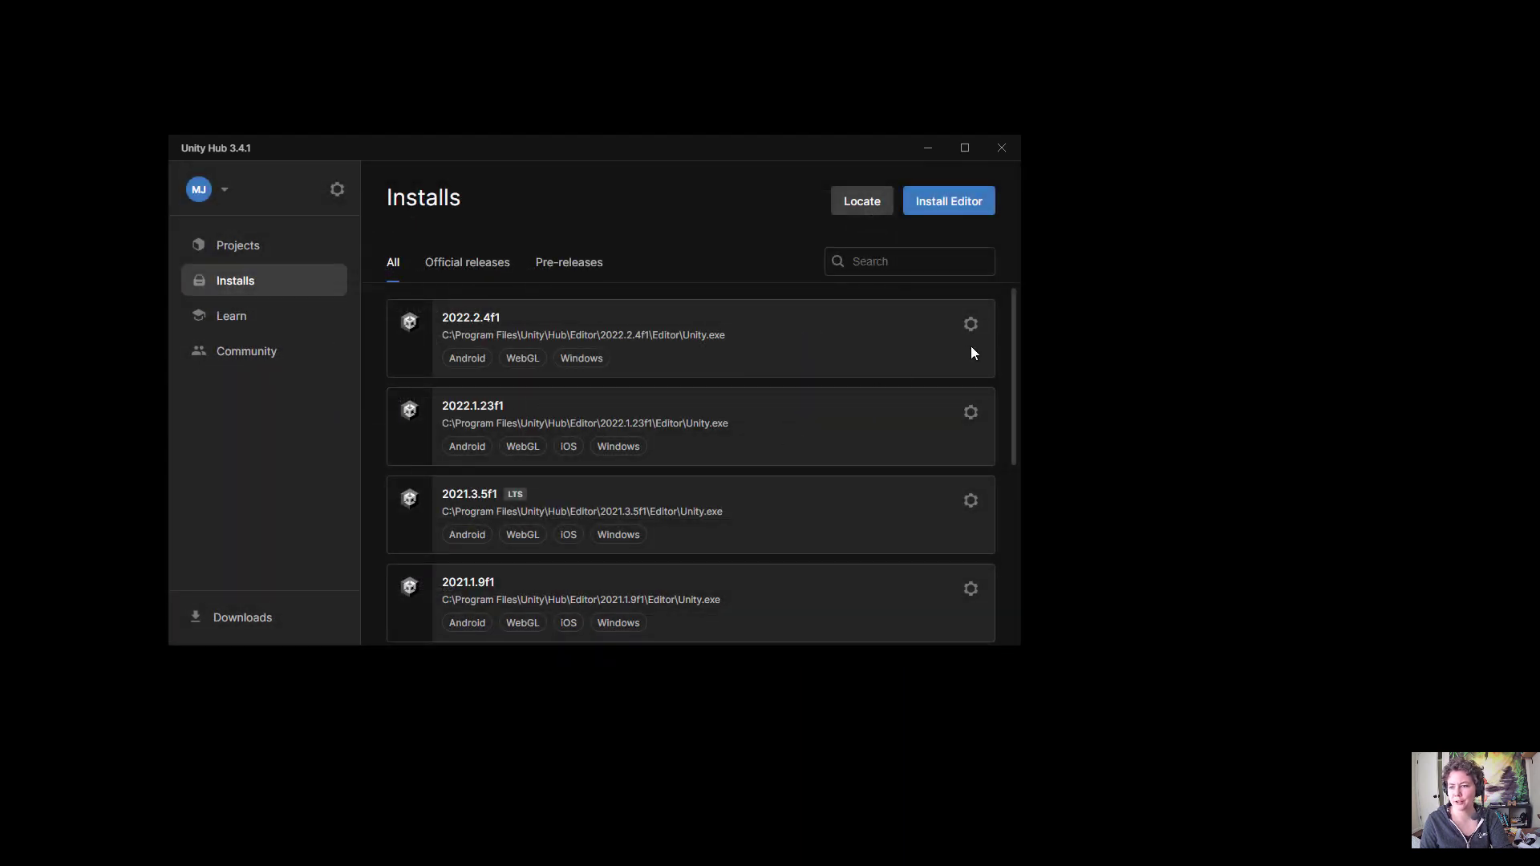
pyautogui.click(970, 327)
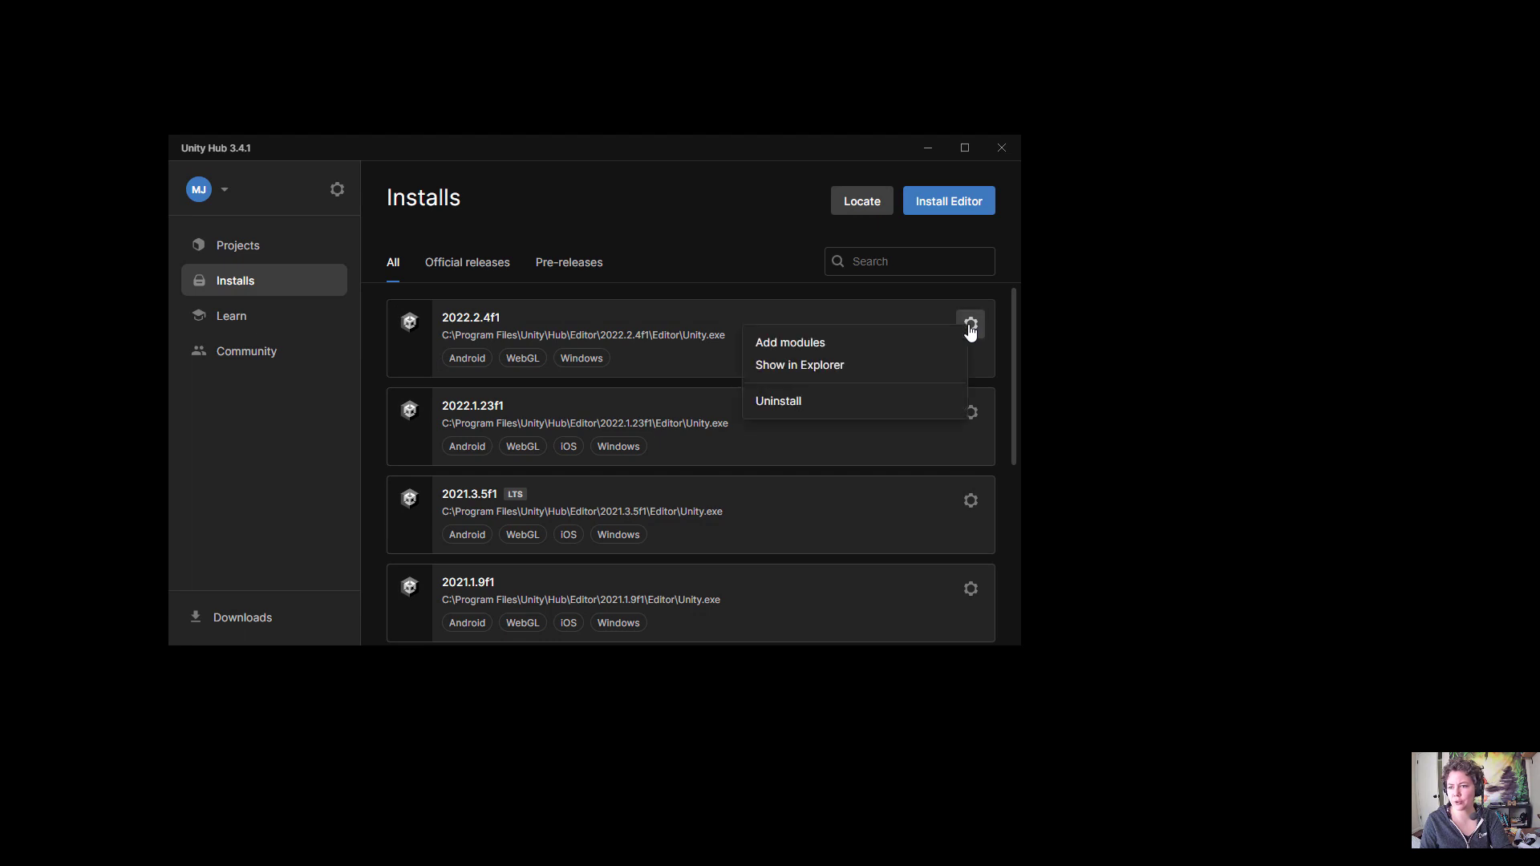
pyautogui.click(882, 344)
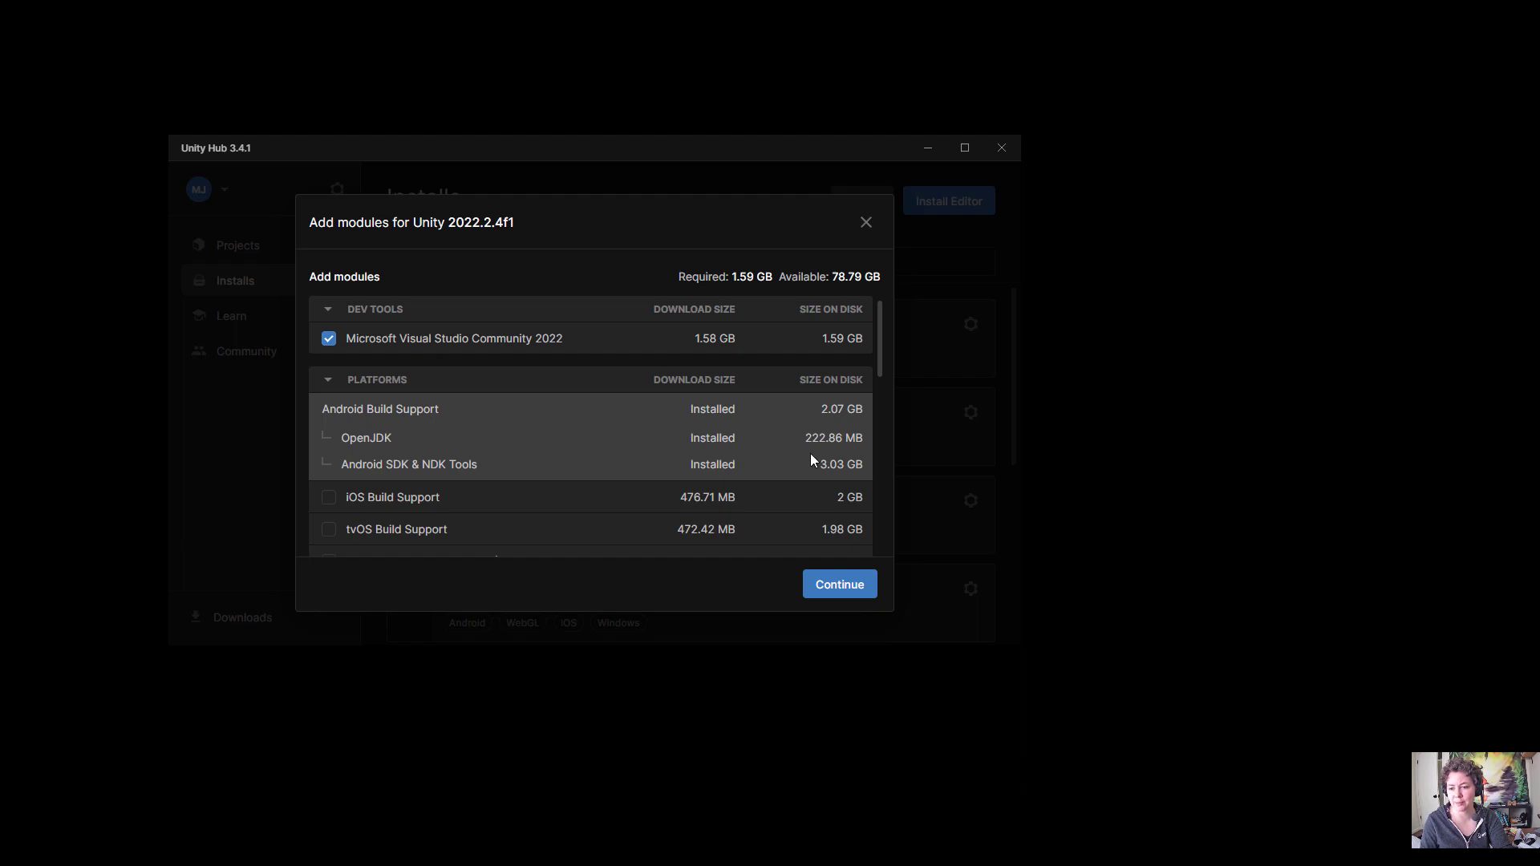
pyautogui.click(865, 222)
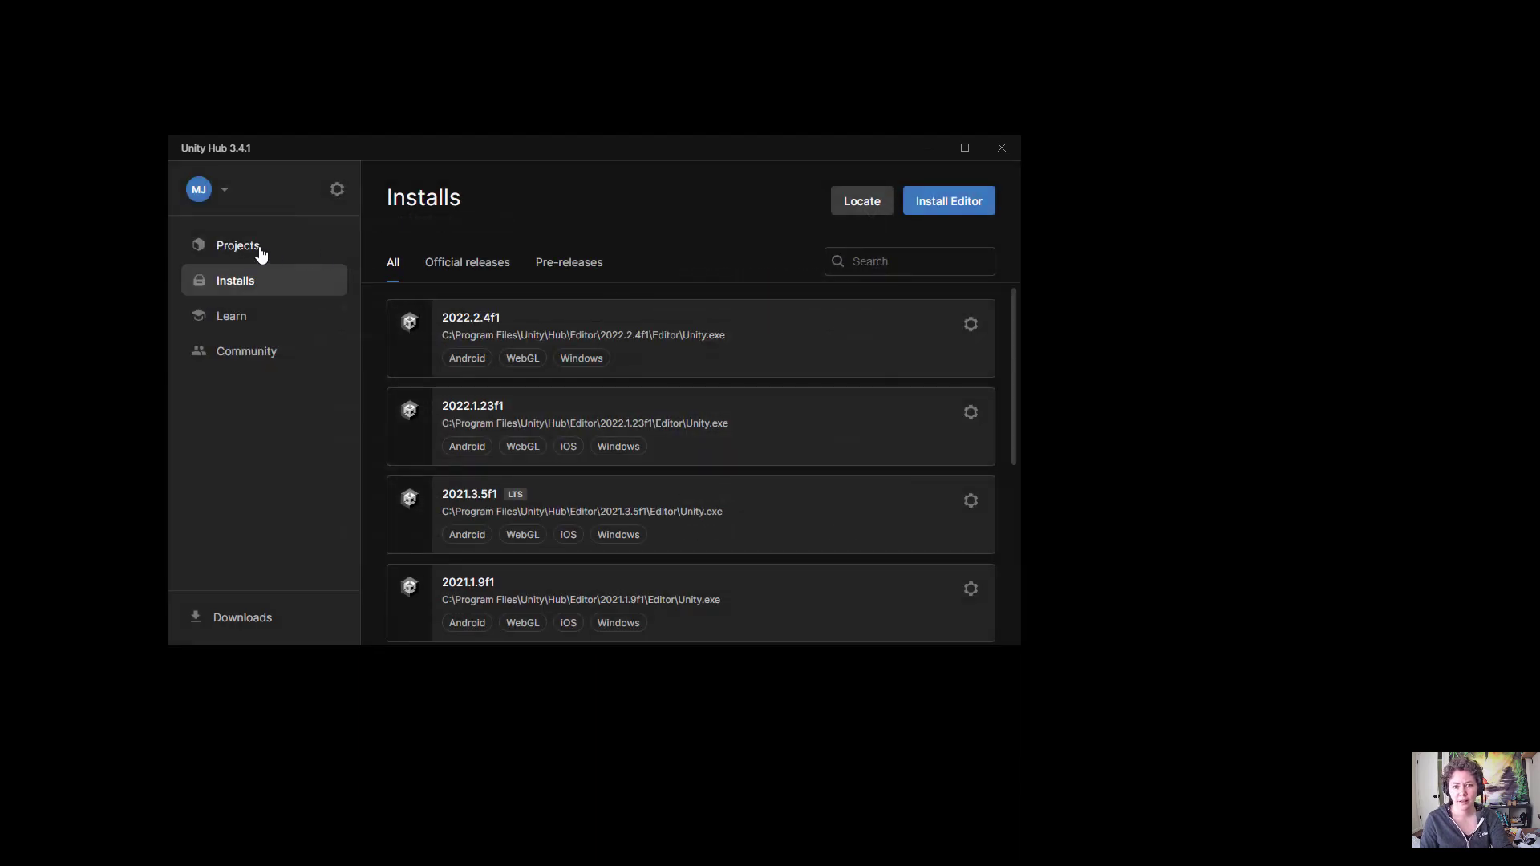
# - Start a new project with the VR core template and set its editor version to 2022.2.4f1
pyautogui.click(257, 254)
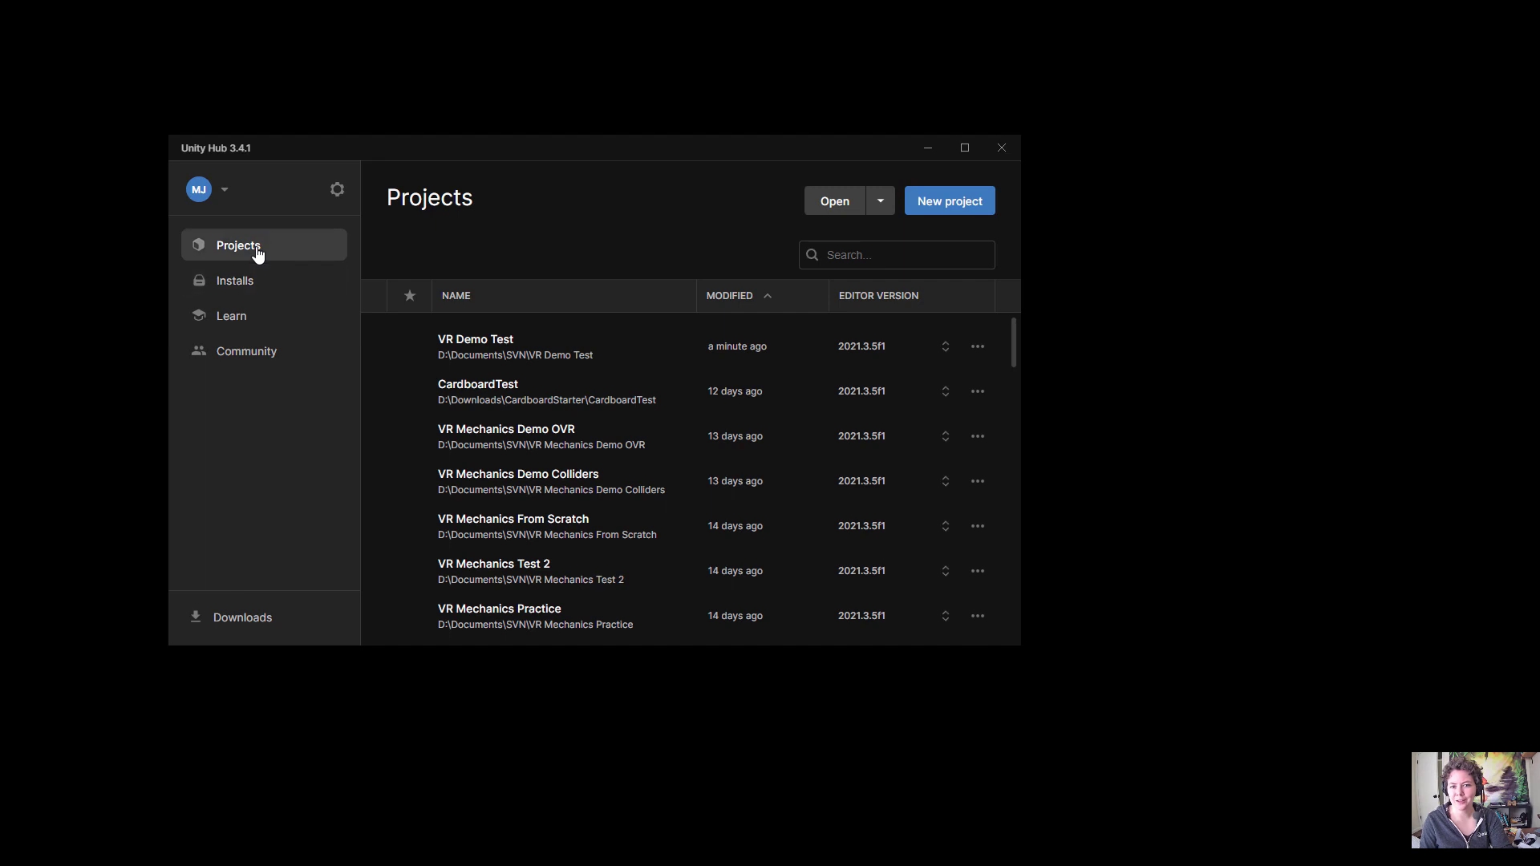
pyautogui.click(948, 205)
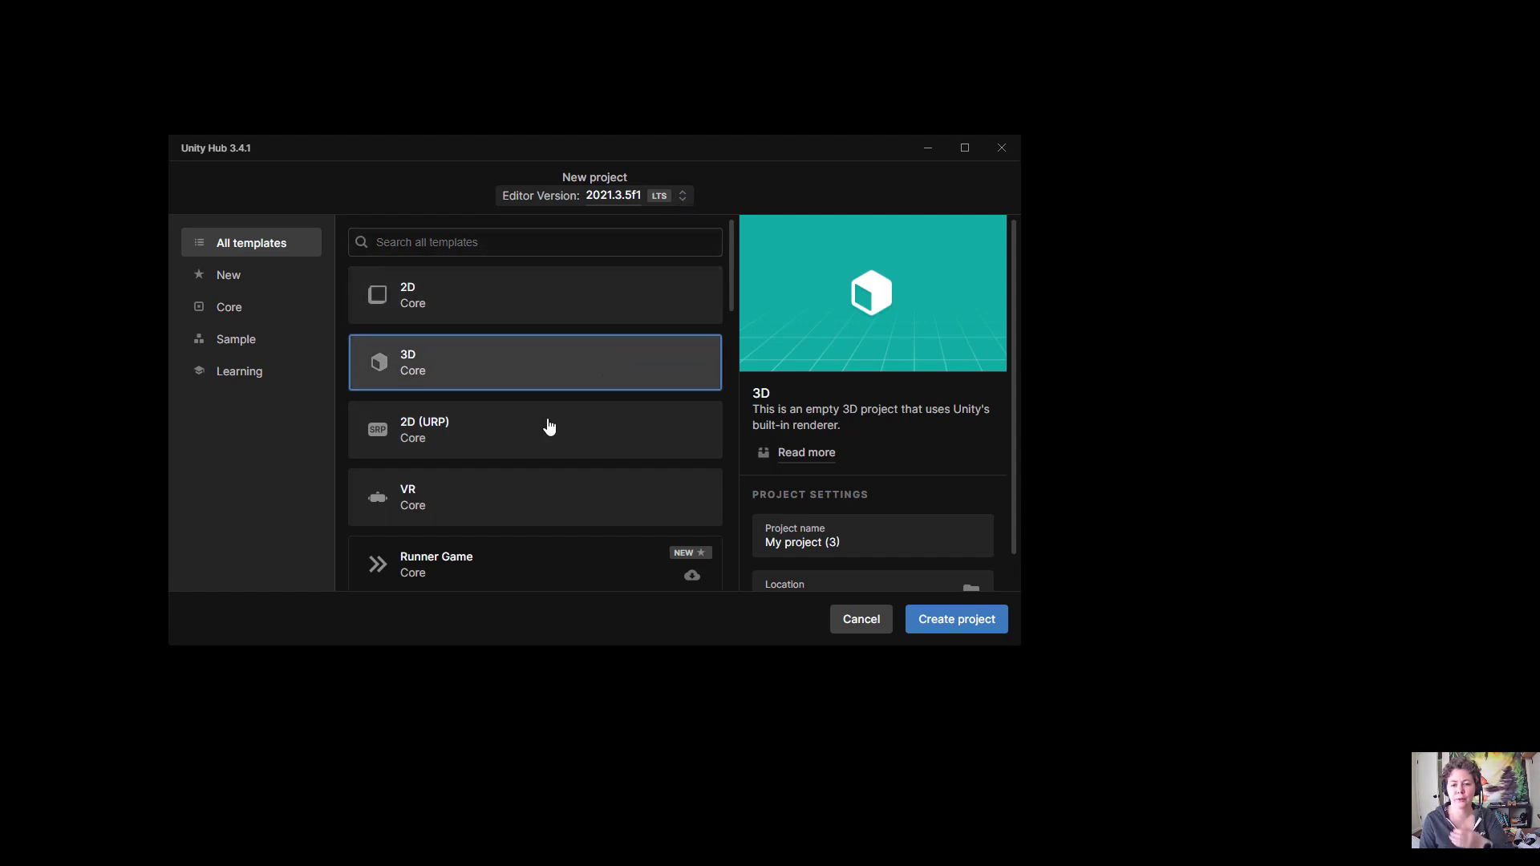
pyautogui.click(466, 511)
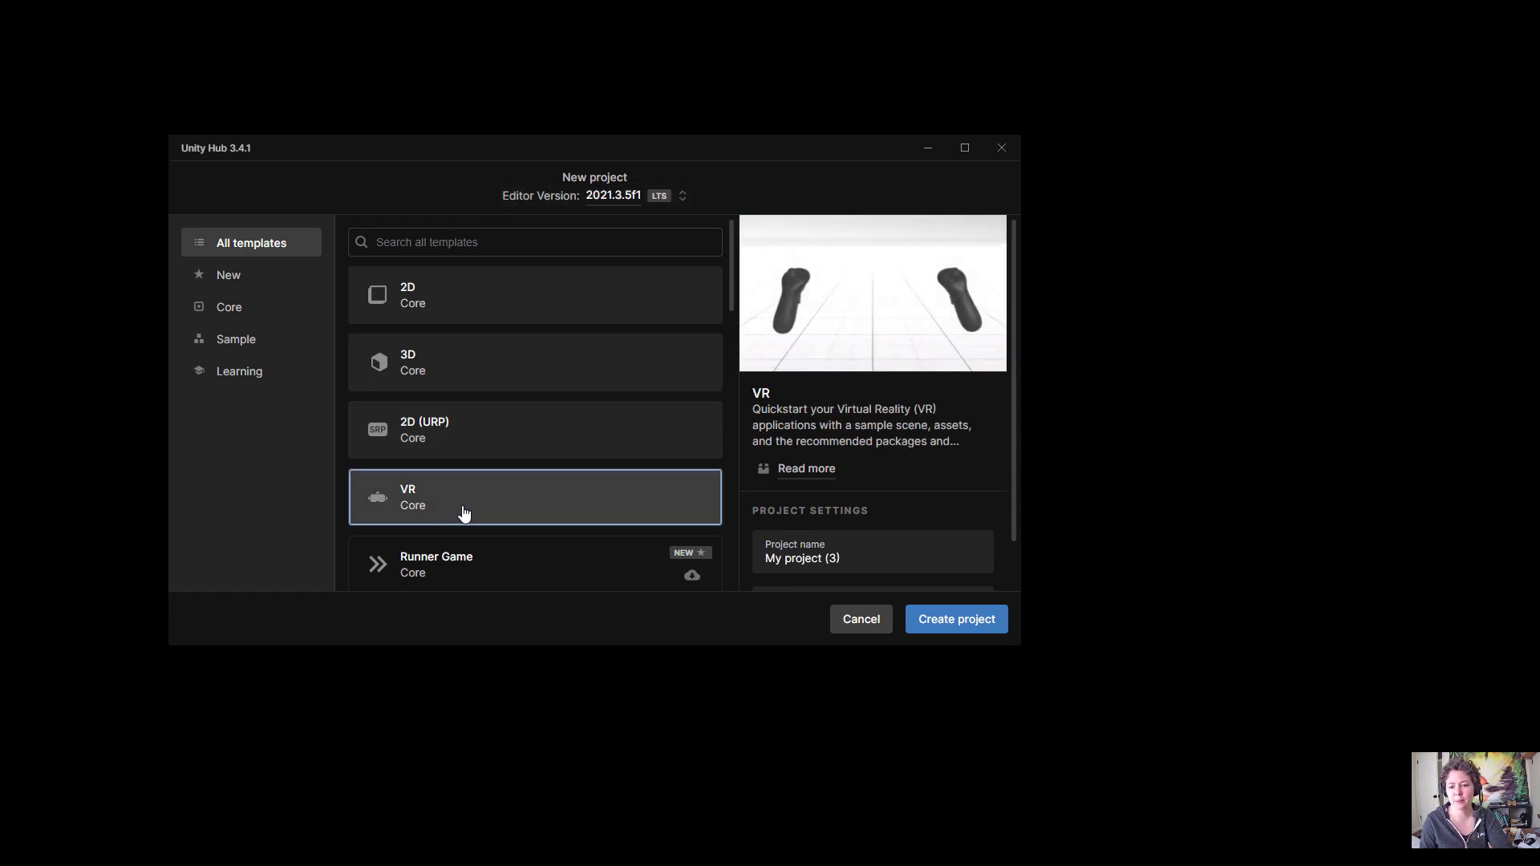
pyautogui.click(681, 198)
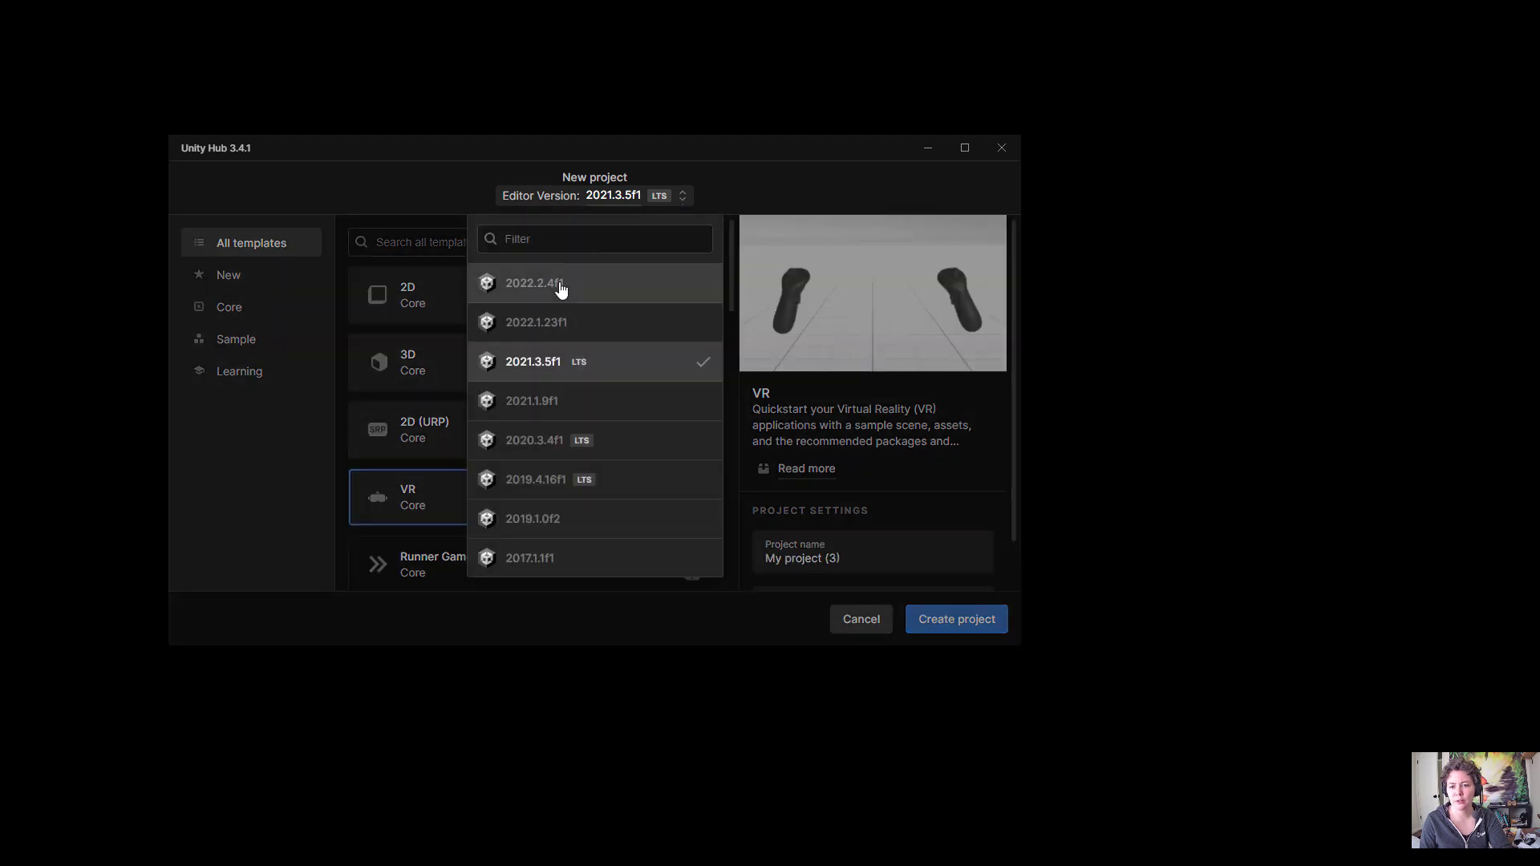
pyautogui.click(580, 296)
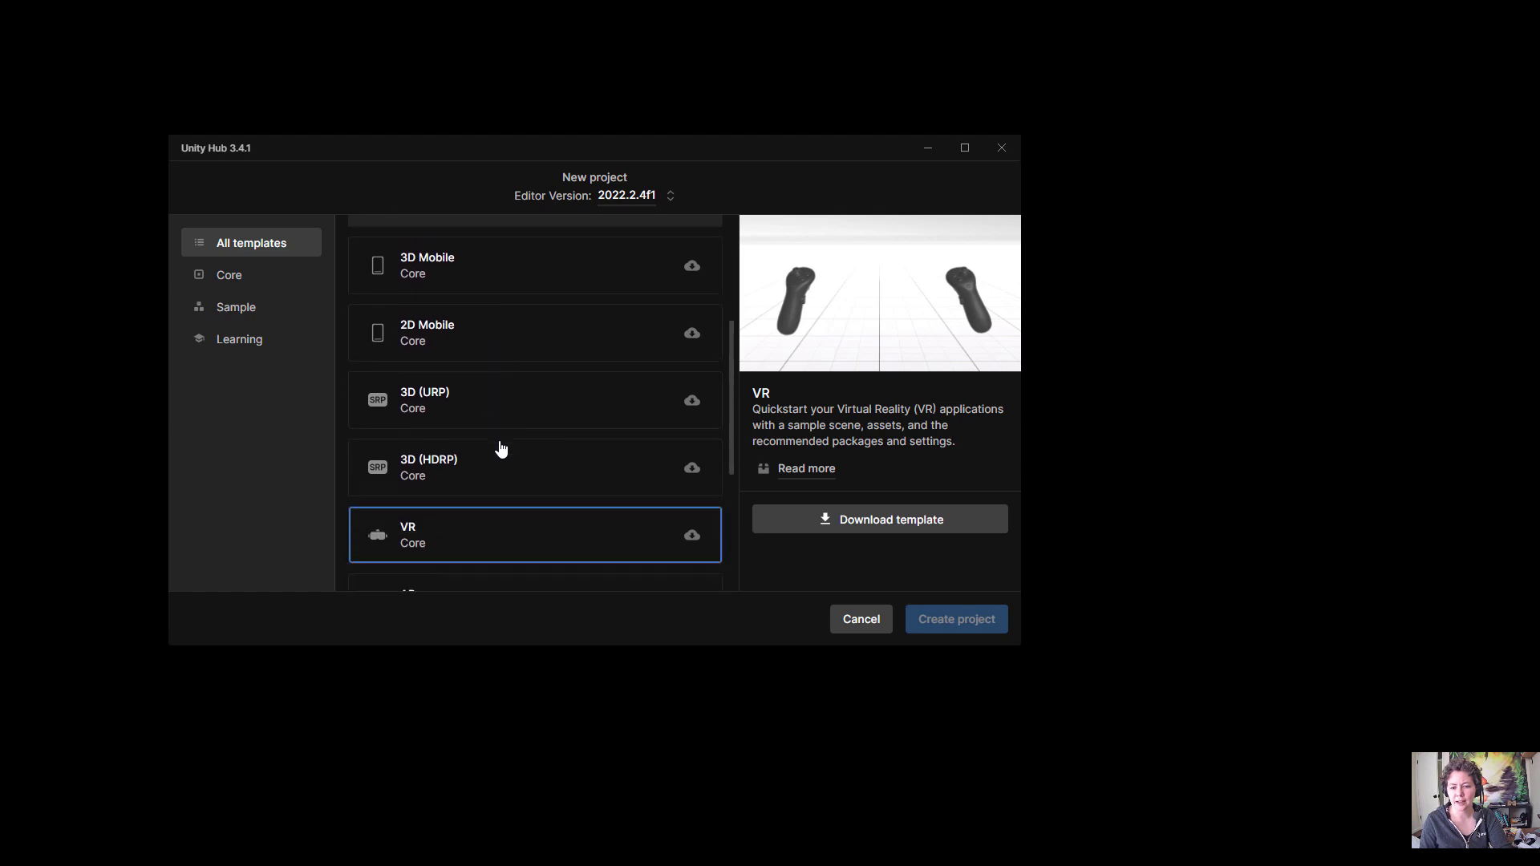
# - Look through the templates offered for editor version 2022.2.4f1 and download the VR core template
pyautogui.scroll(5, 501, 448)
pyautogui.scroll(3, 449, 385)
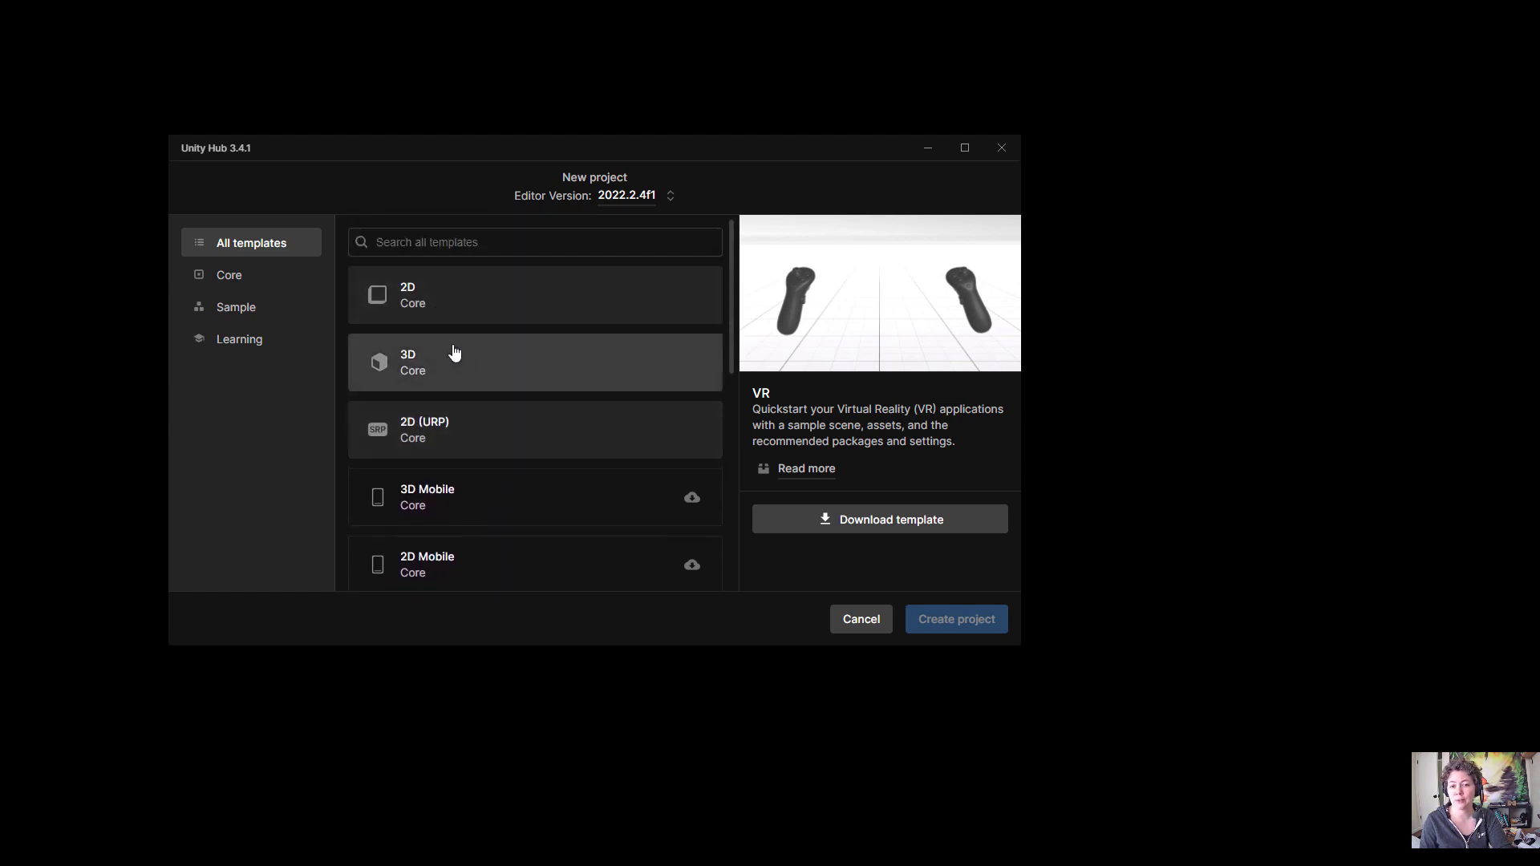
pyautogui.scroll(-5, 503, 379)
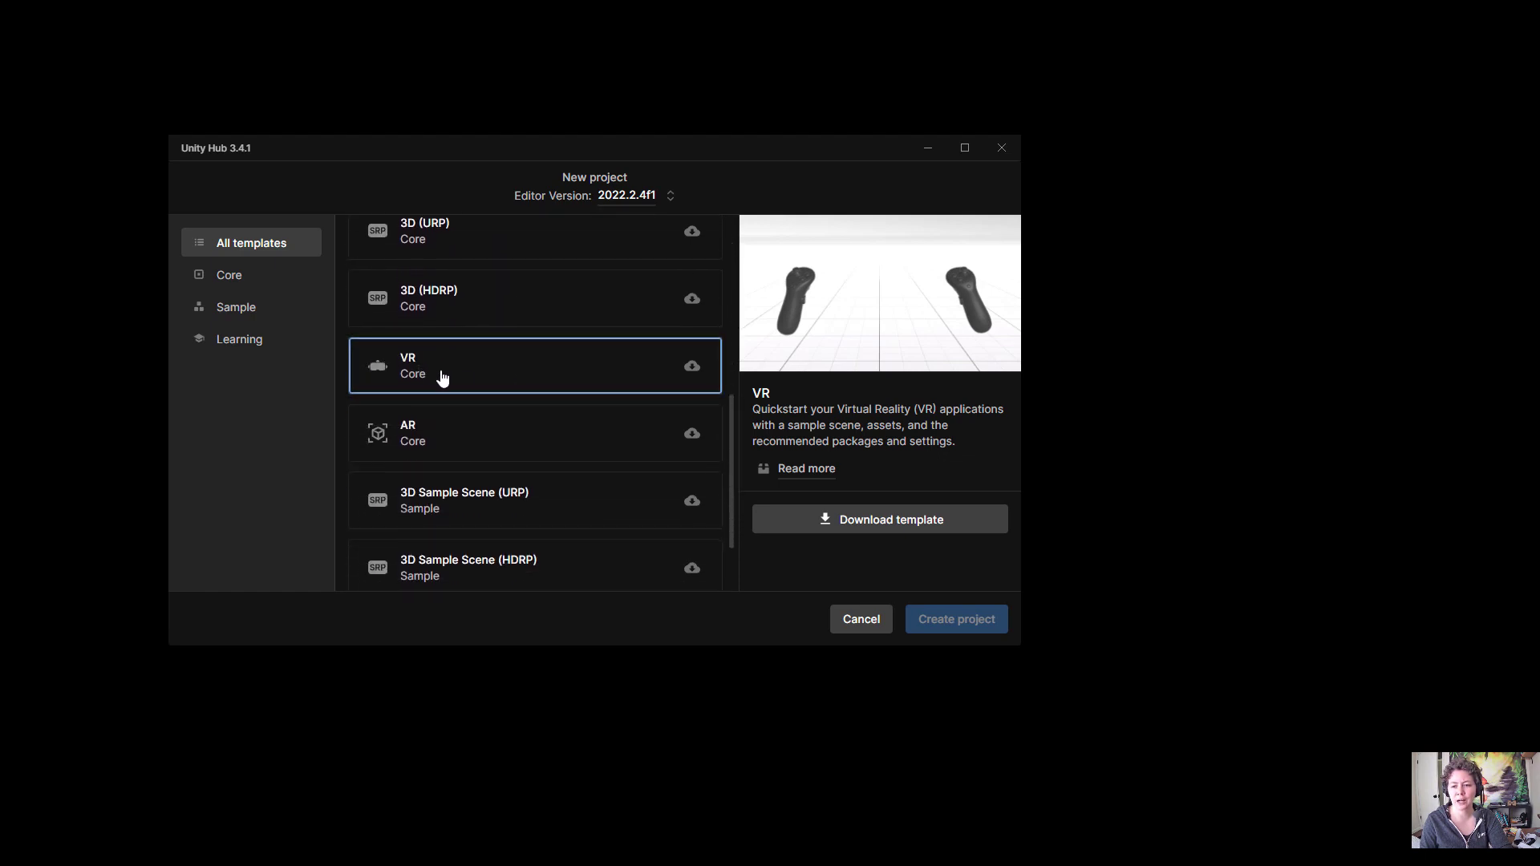
pyautogui.click(873, 523)
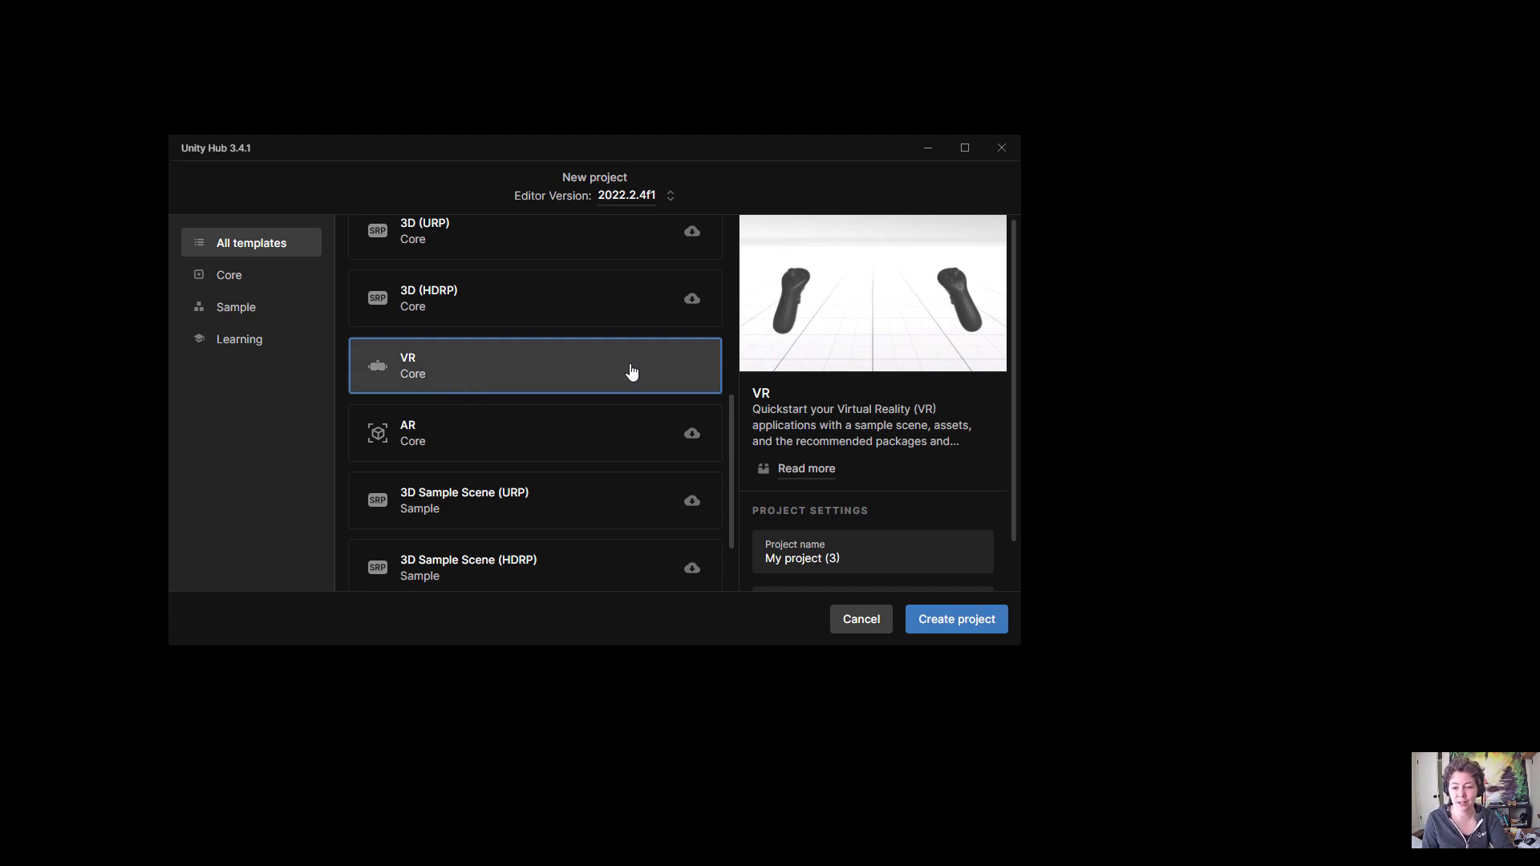
# - Name the project "VR First Quest Build" and create it in D:\Documents\SVN
pyautogui.click(860, 560)
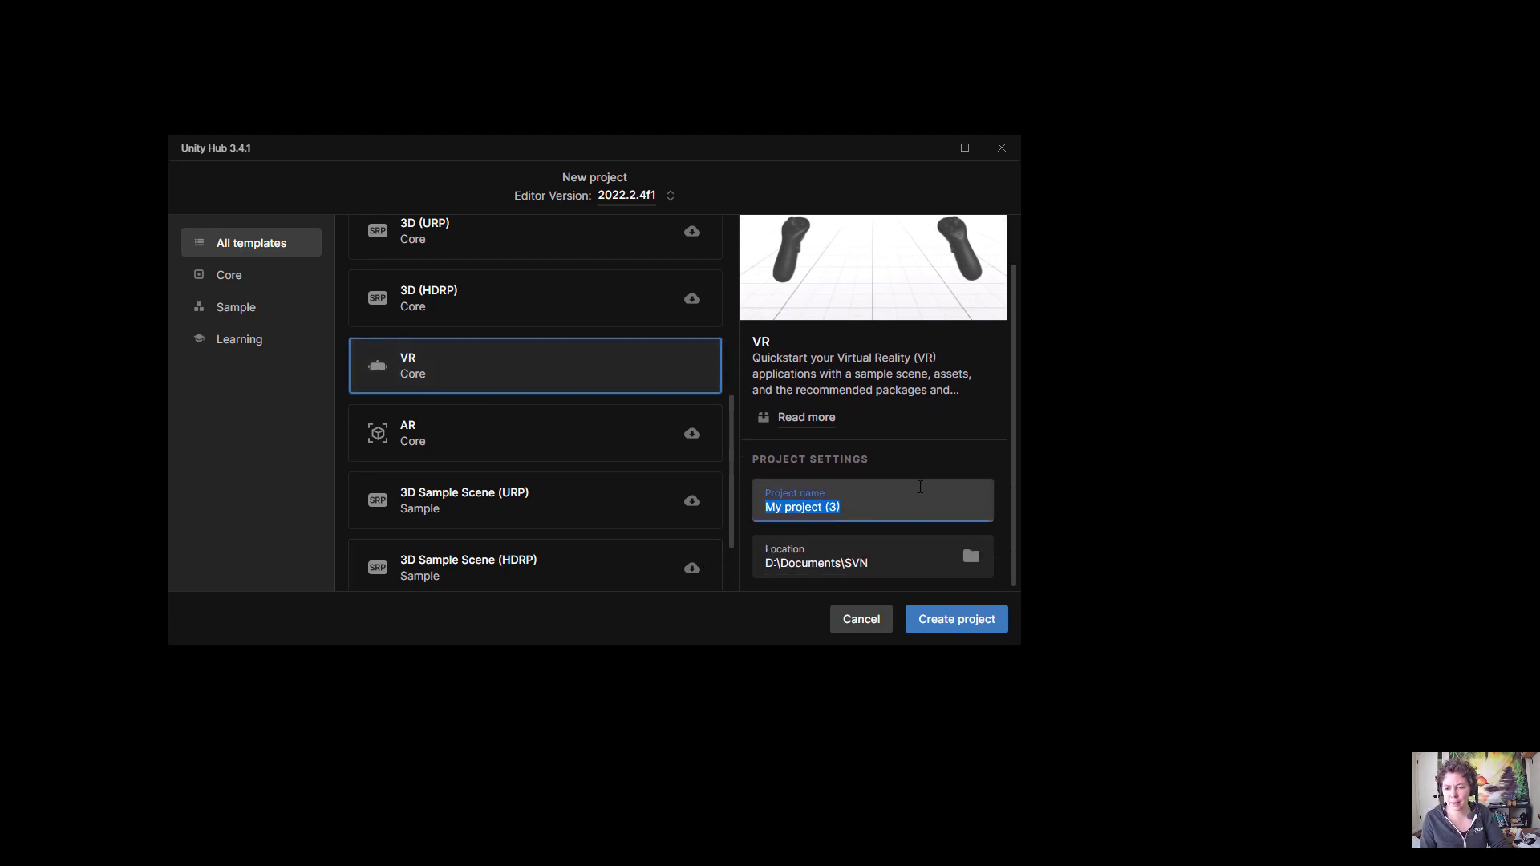
pyautogui.write('VR First Quest ')
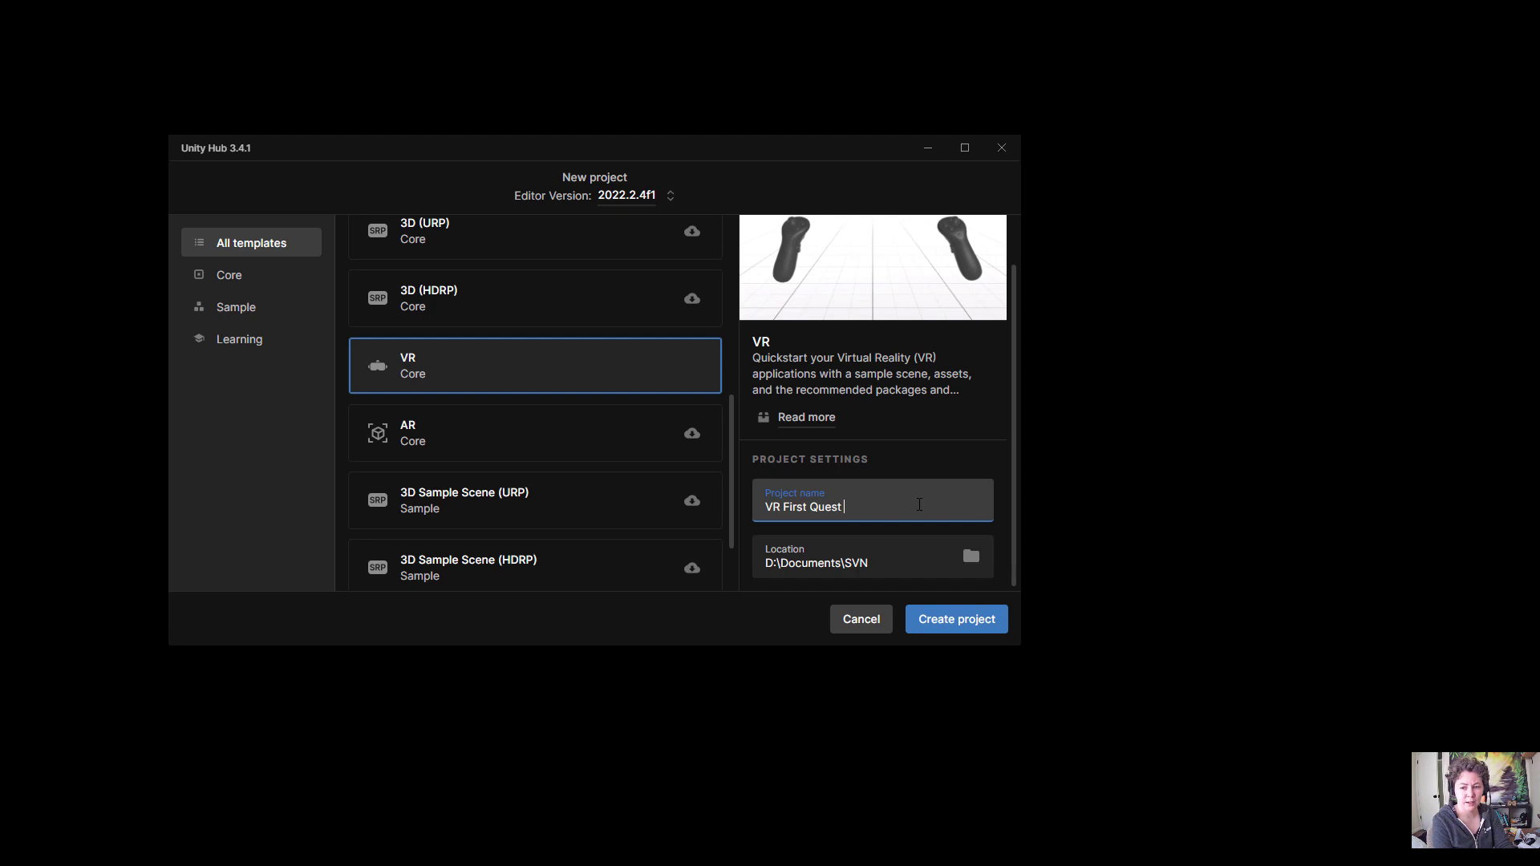
pyautogui.write('Build')
pyautogui.click(934, 624)
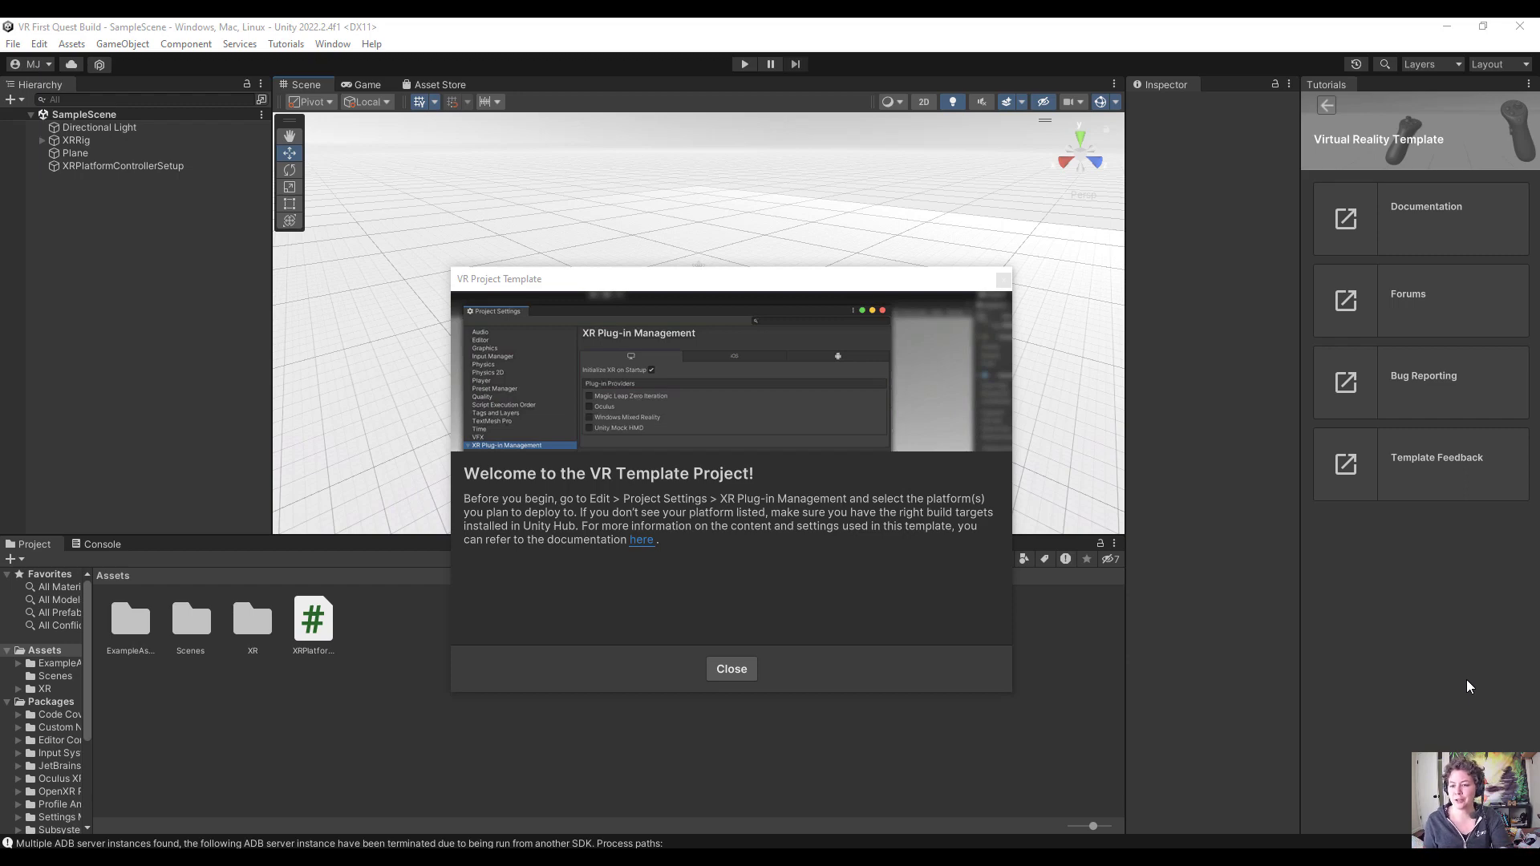
# - Dismiss the VR Project Template welcome window and close the Tutorials view, slightly widening the Scene view
pyautogui.moveTo(687, 269); pyautogui.dragTo(667, 239)
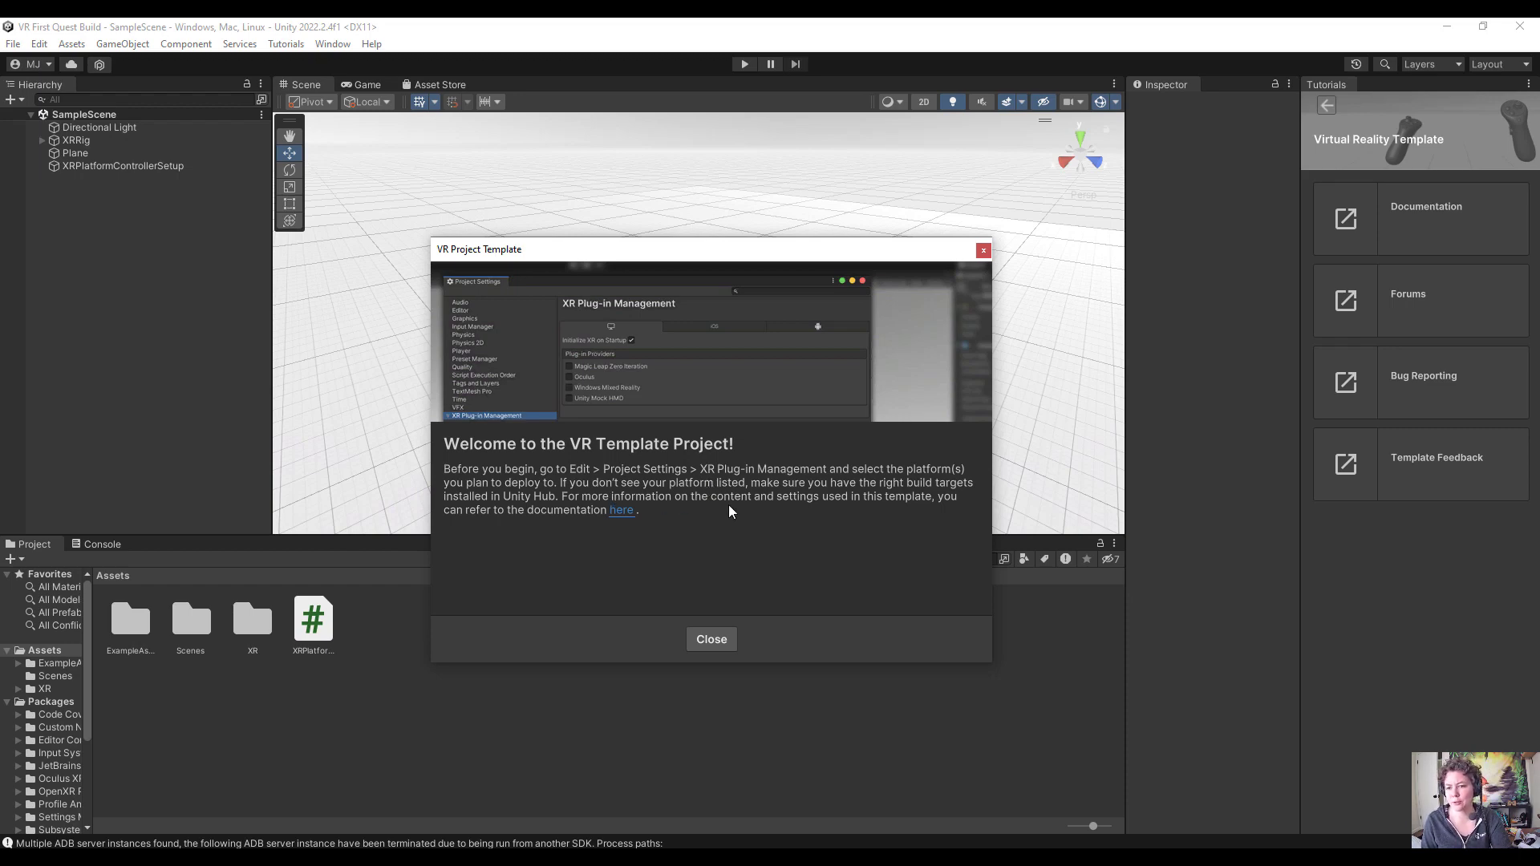
pyautogui.click(717, 644)
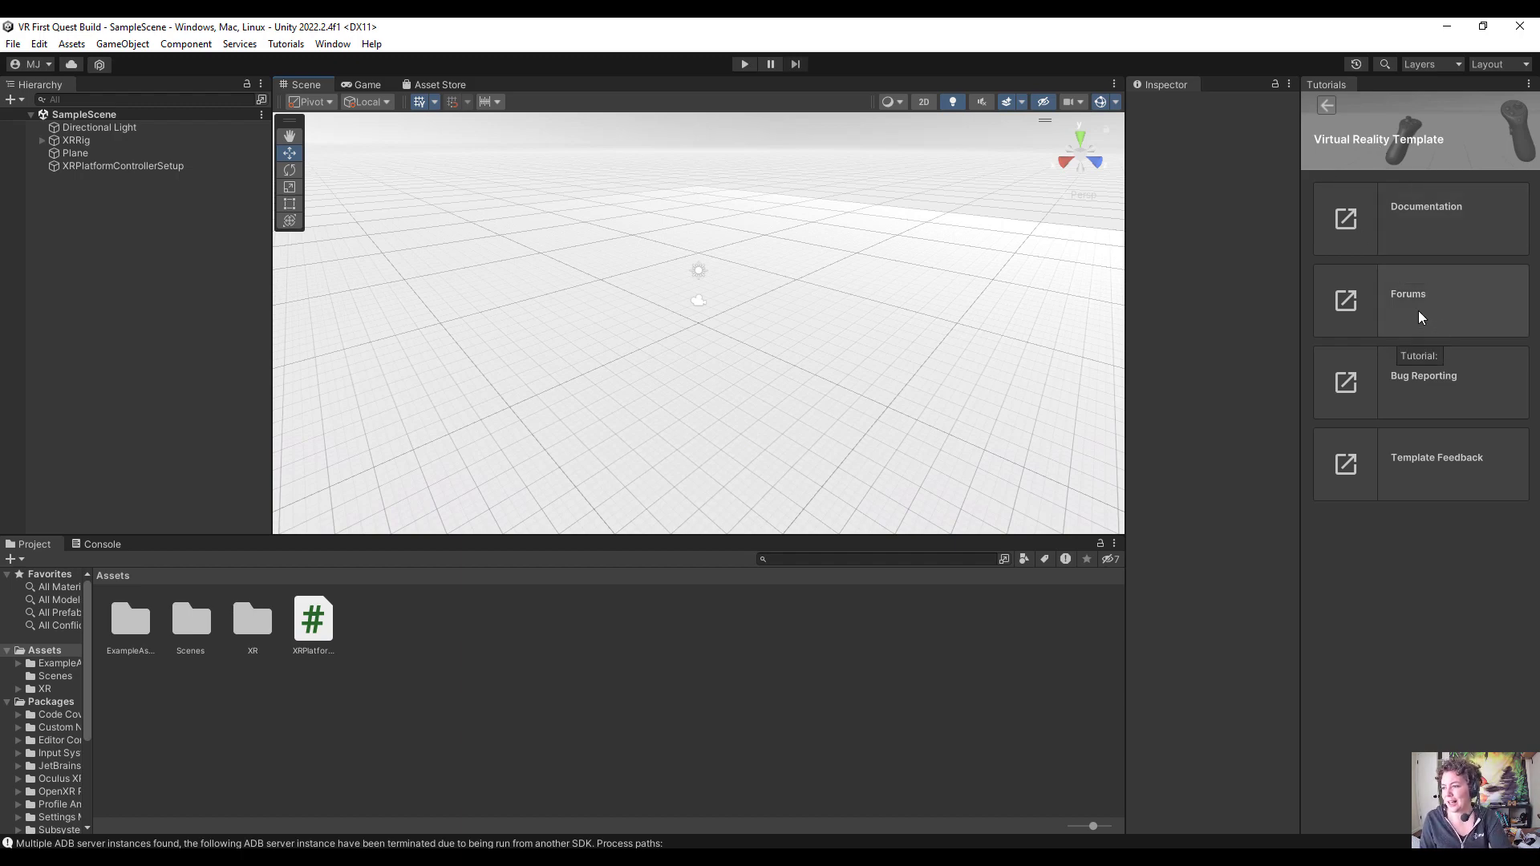
pyautogui.click(1527, 84)
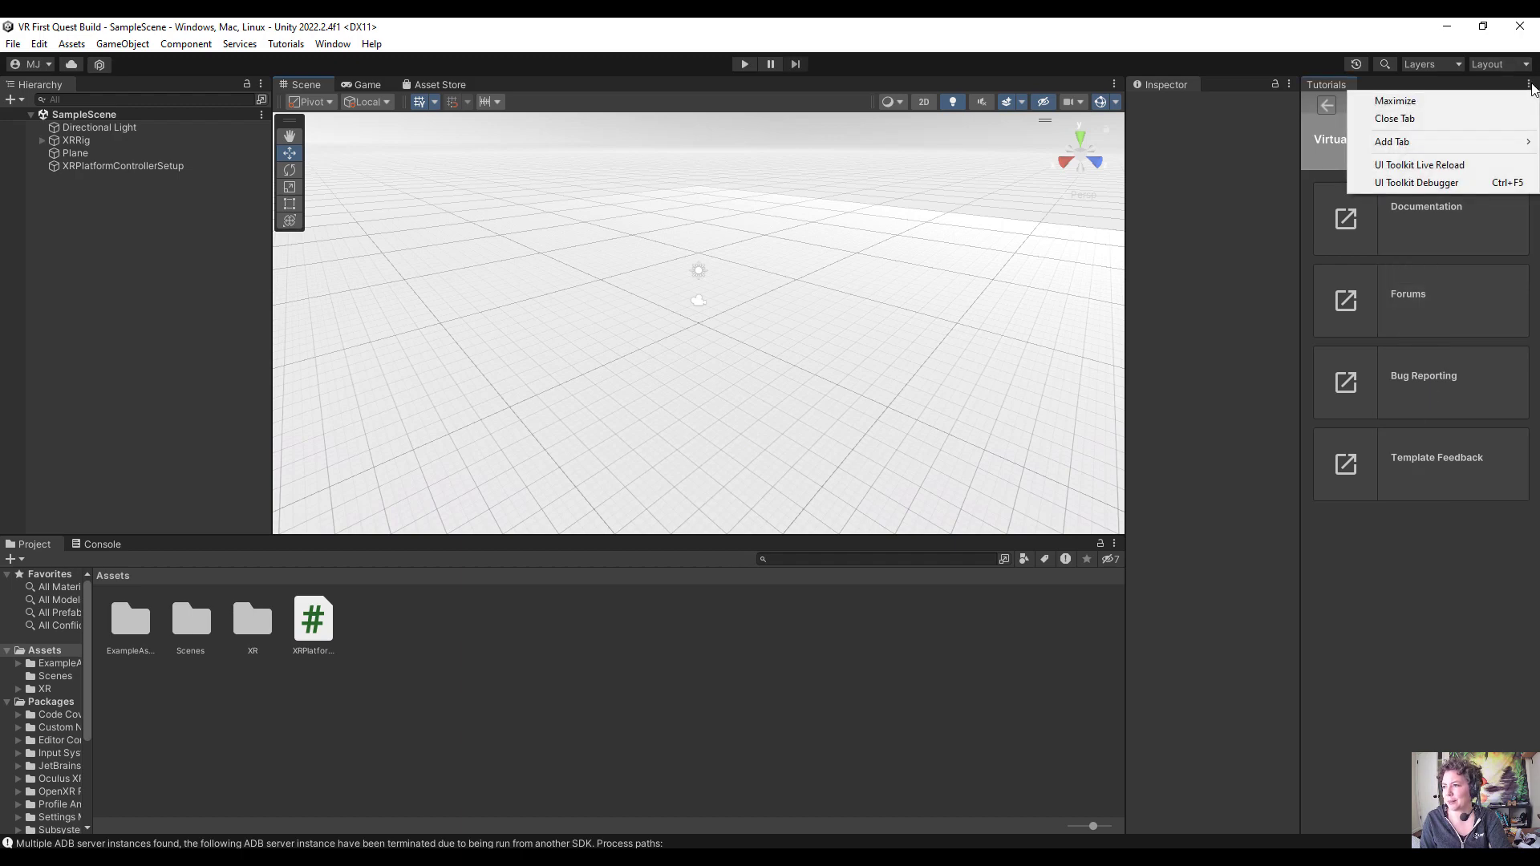
pyautogui.click(1456, 119)
pyautogui.click(877, 476)
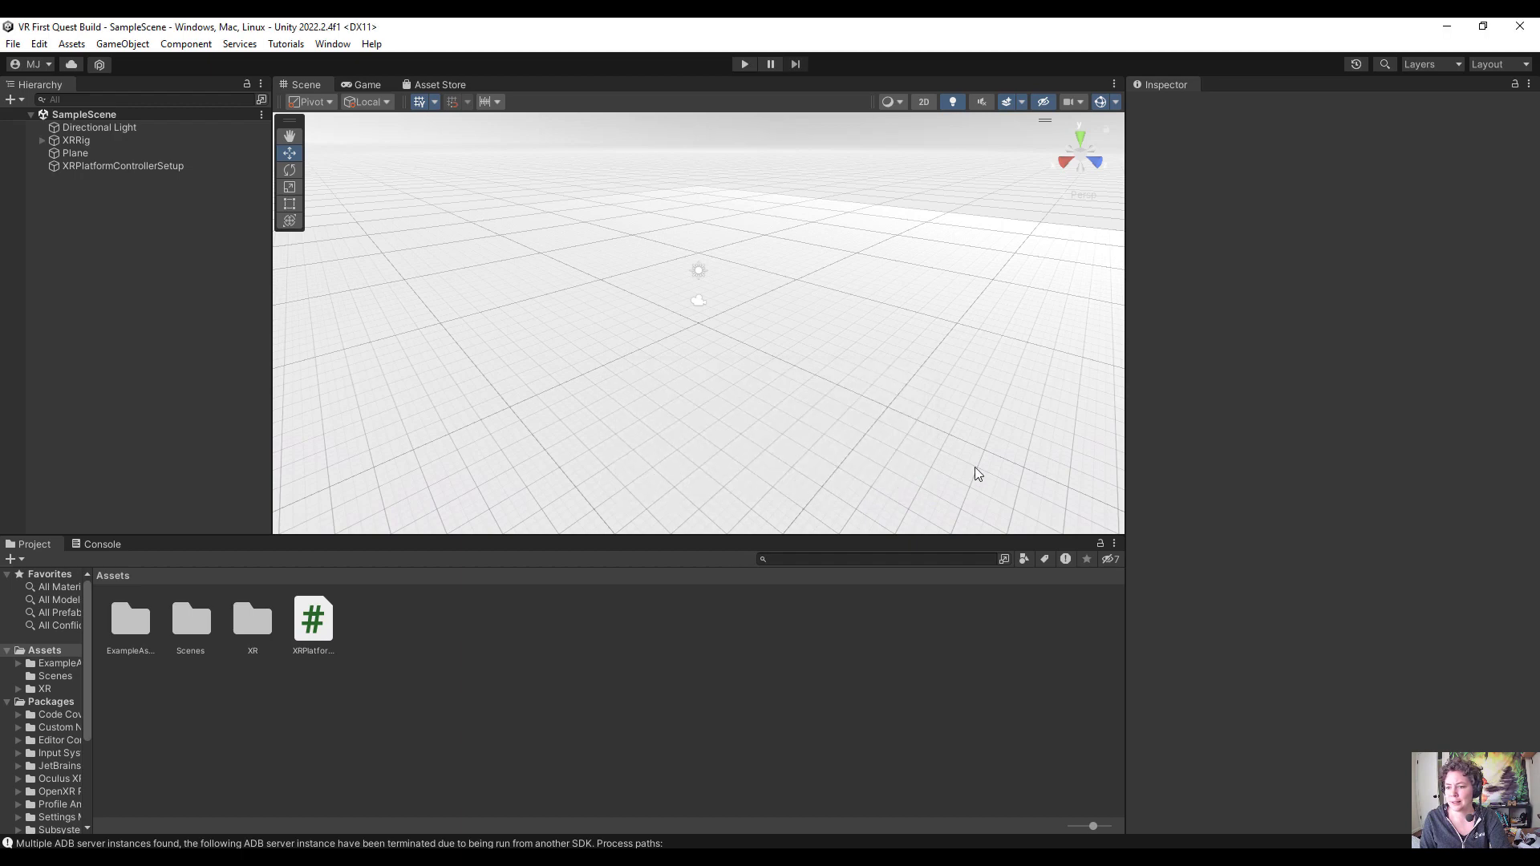
pyautogui.moveTo(1129, 398); pyautogui.dragTo(1139, 398)
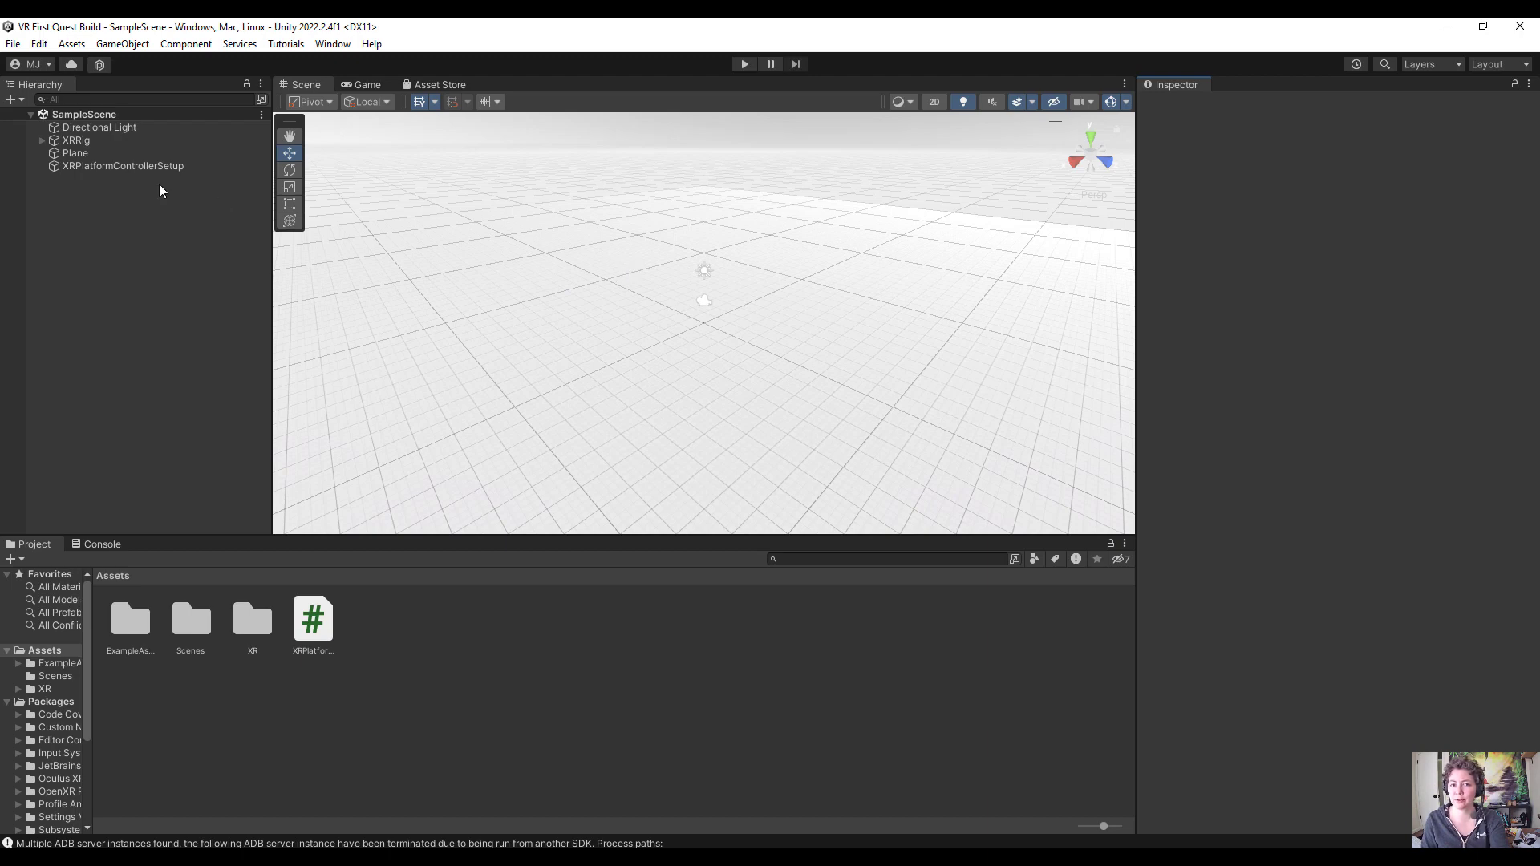
# - Select the XRRig object and examine its controllers up close in the Scene view
pyautogui.click(85, 141)
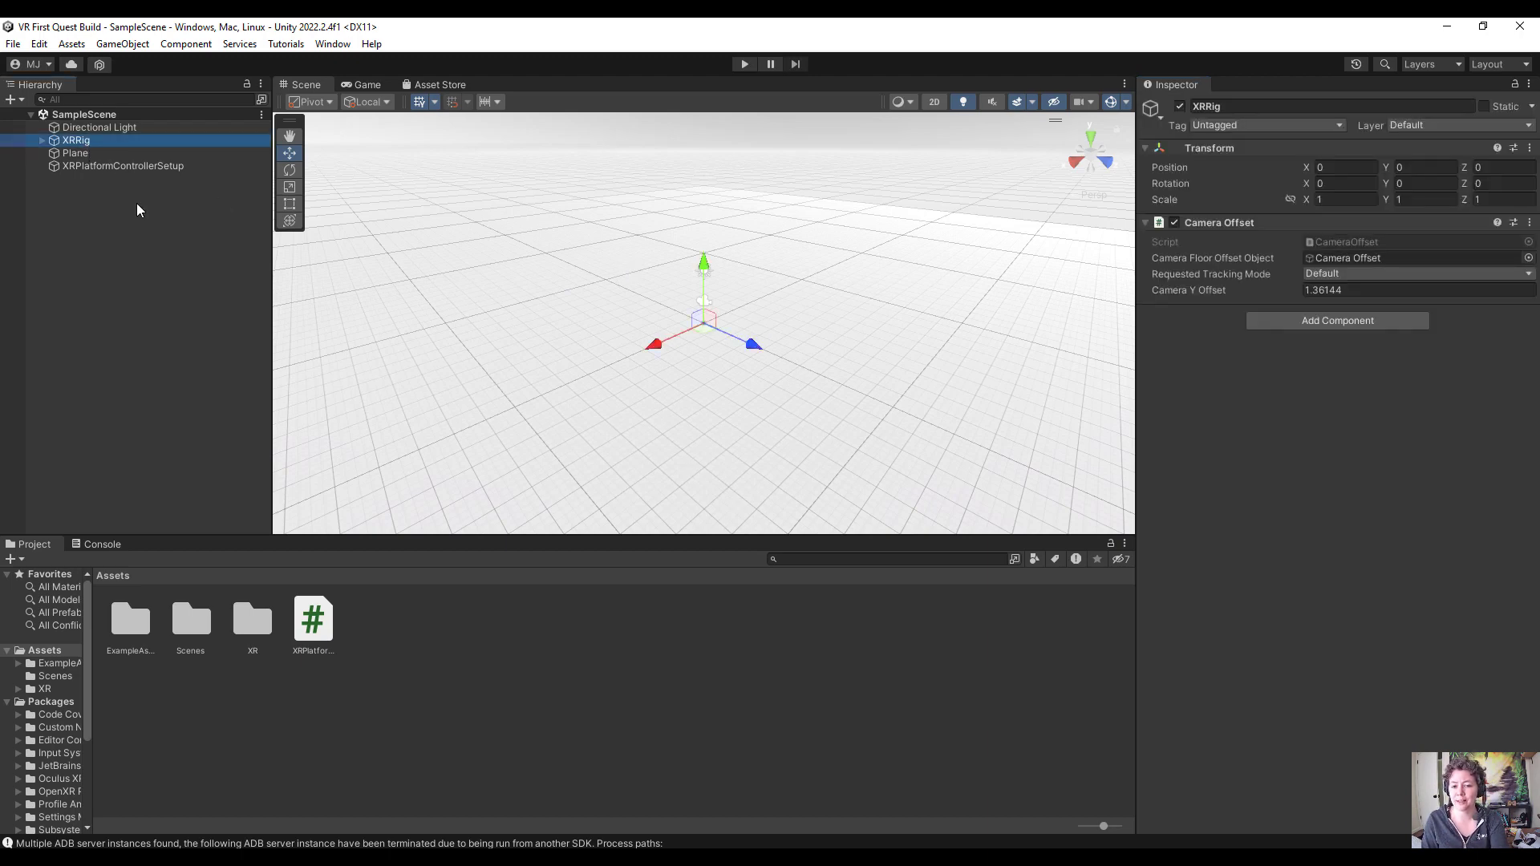
pyautogui.doubleClick(98, 141)
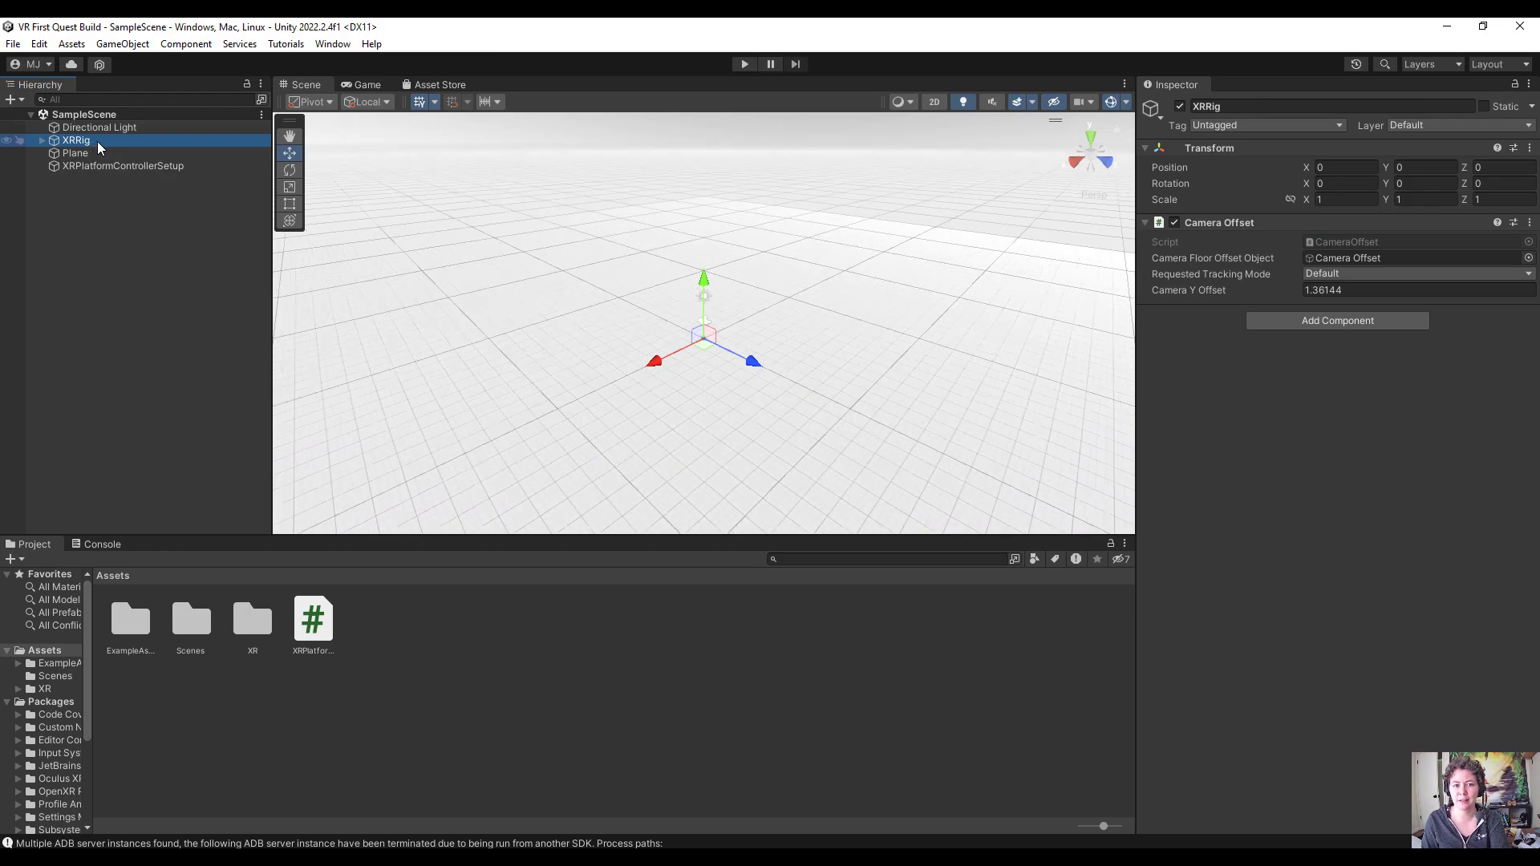
pyautogui.scroll(6, 658, 363)
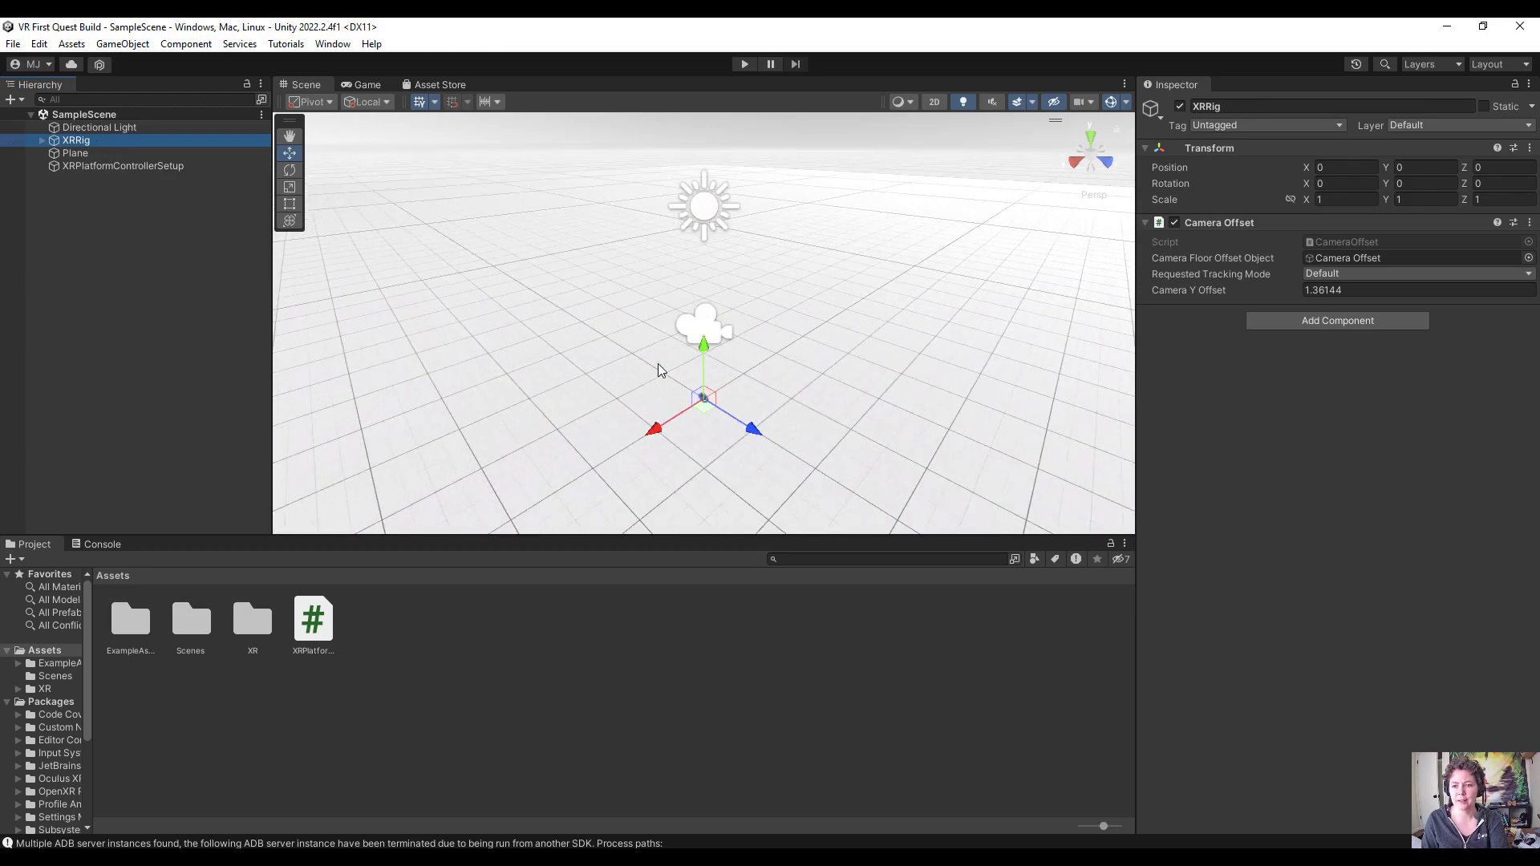
pyautogui.keyDown('alt'); pyautogui.moveTo(657, 364); pyautogui.dragTo(735, 545); pyautogui.keyUp('alt')
pyautogui.scroll(5, 677, 413)
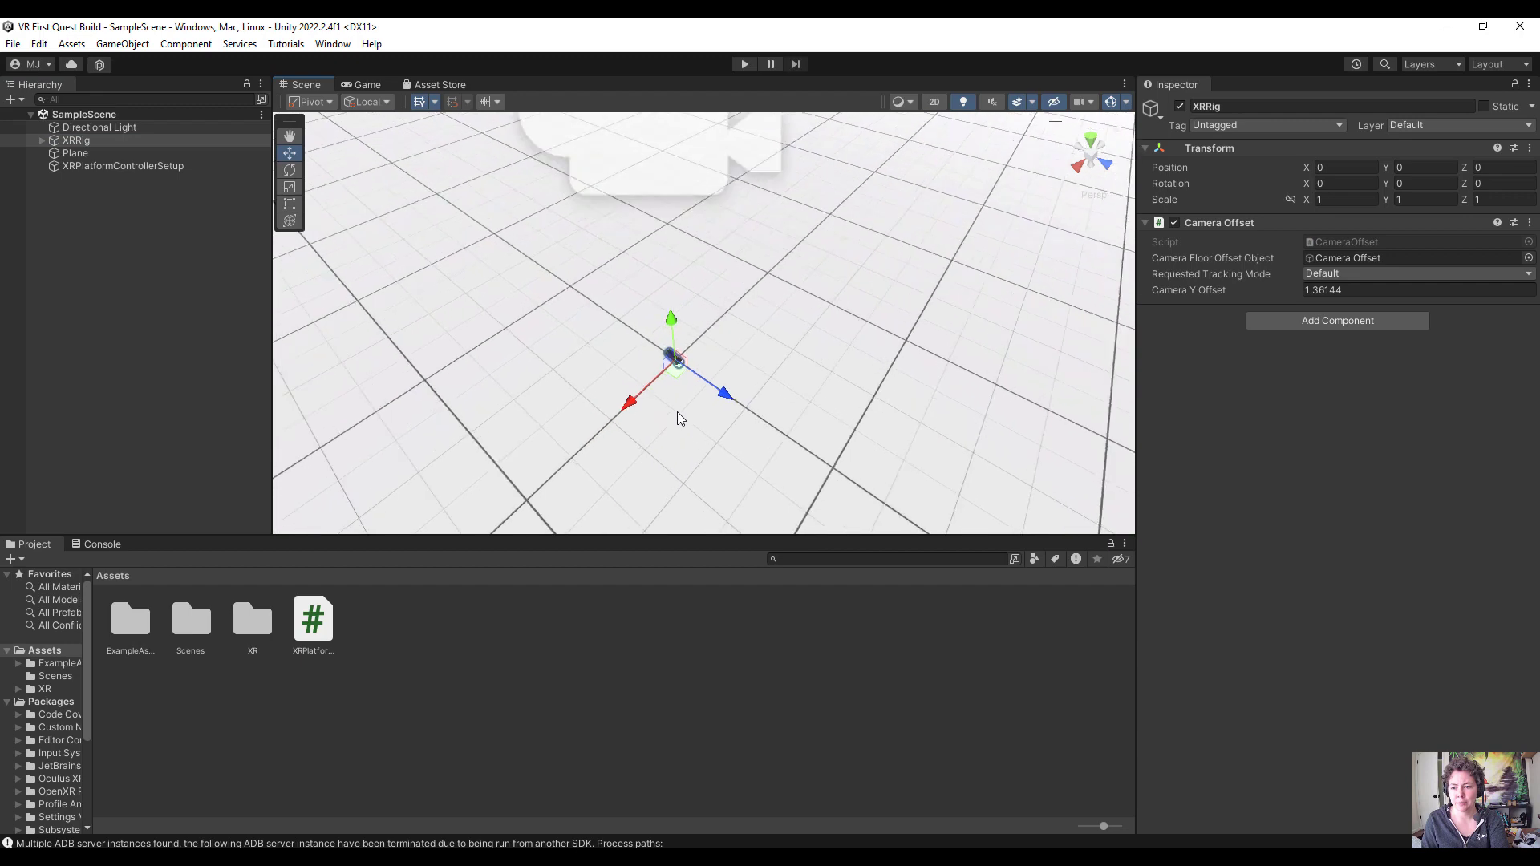
pyautogui.scroll(2, 657, 441)
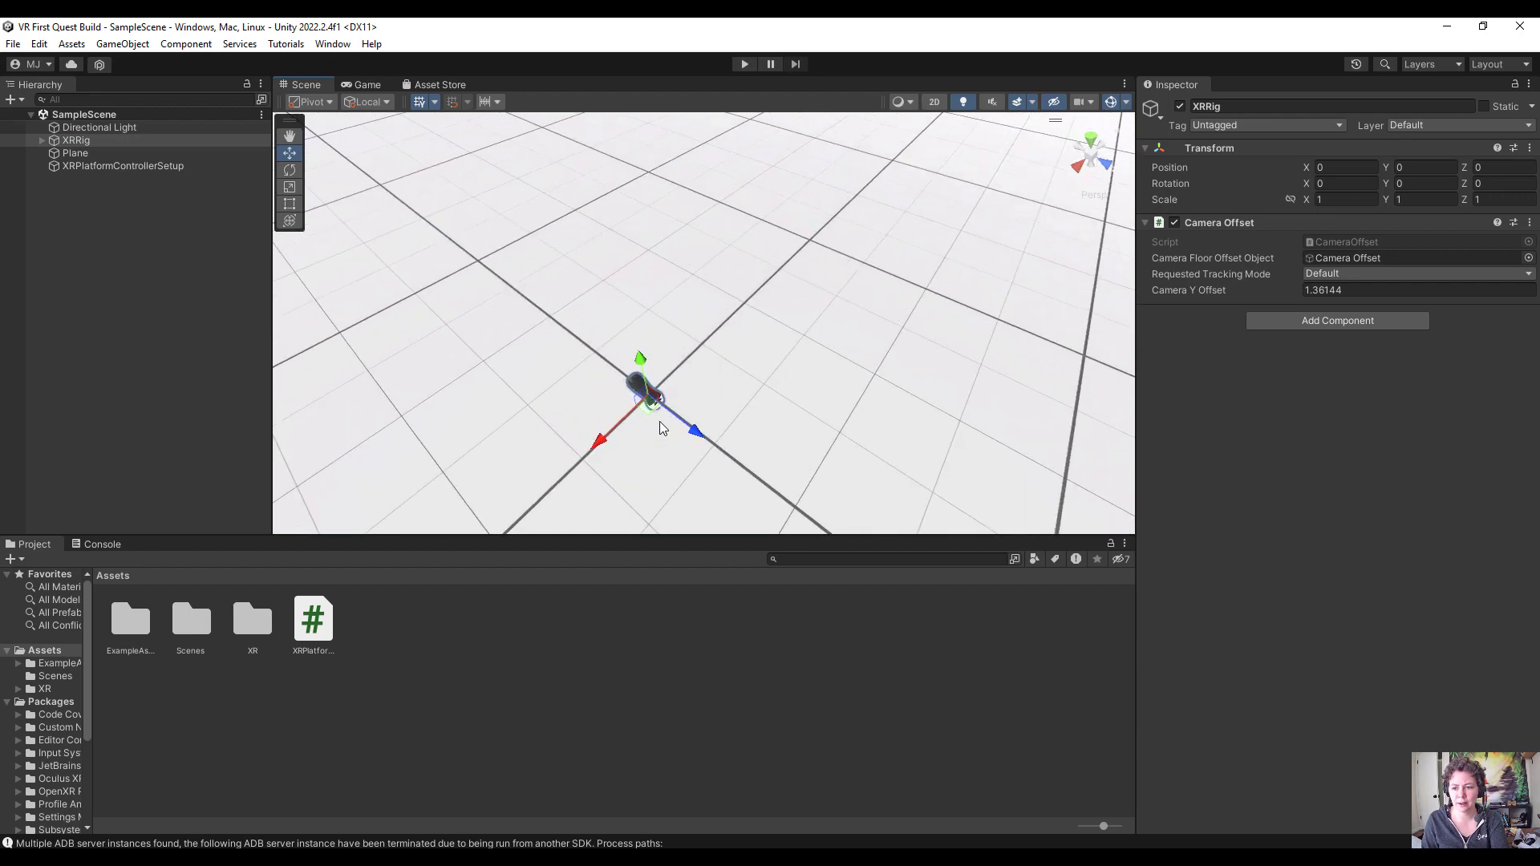
pyautogui.moveTo(699, 431)
pyautogui.mouseDown()
pyautogui.moveTo(758, 477)
pyautogui.moveTo(676, 433)
pyautogui.mouseUp()
pyautogui.hotkey('ctrl', 'z')
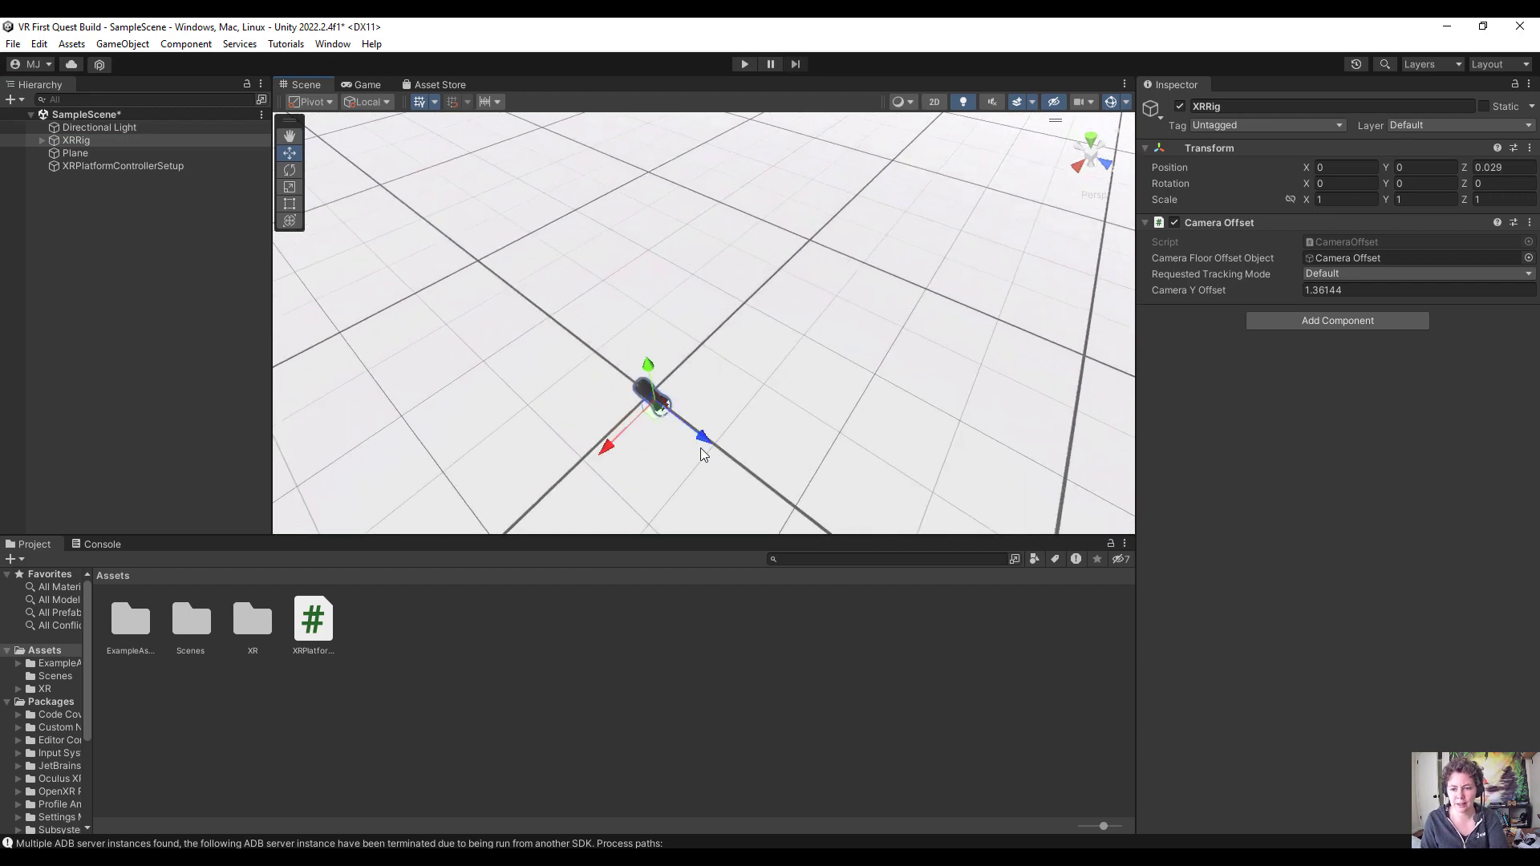
pyautogui.keyDown('alt'); pyautogui.moveTo(648, 407); pyautogui.dragTo(481, 337); pyautogui.keyUp('alt')
# - Expand XRRig and its RightController, and move XRControllerRight sideways away from the left controller to about X 0.1
pyautogui.click(43, 141)
pyautogui.click(53, 166)
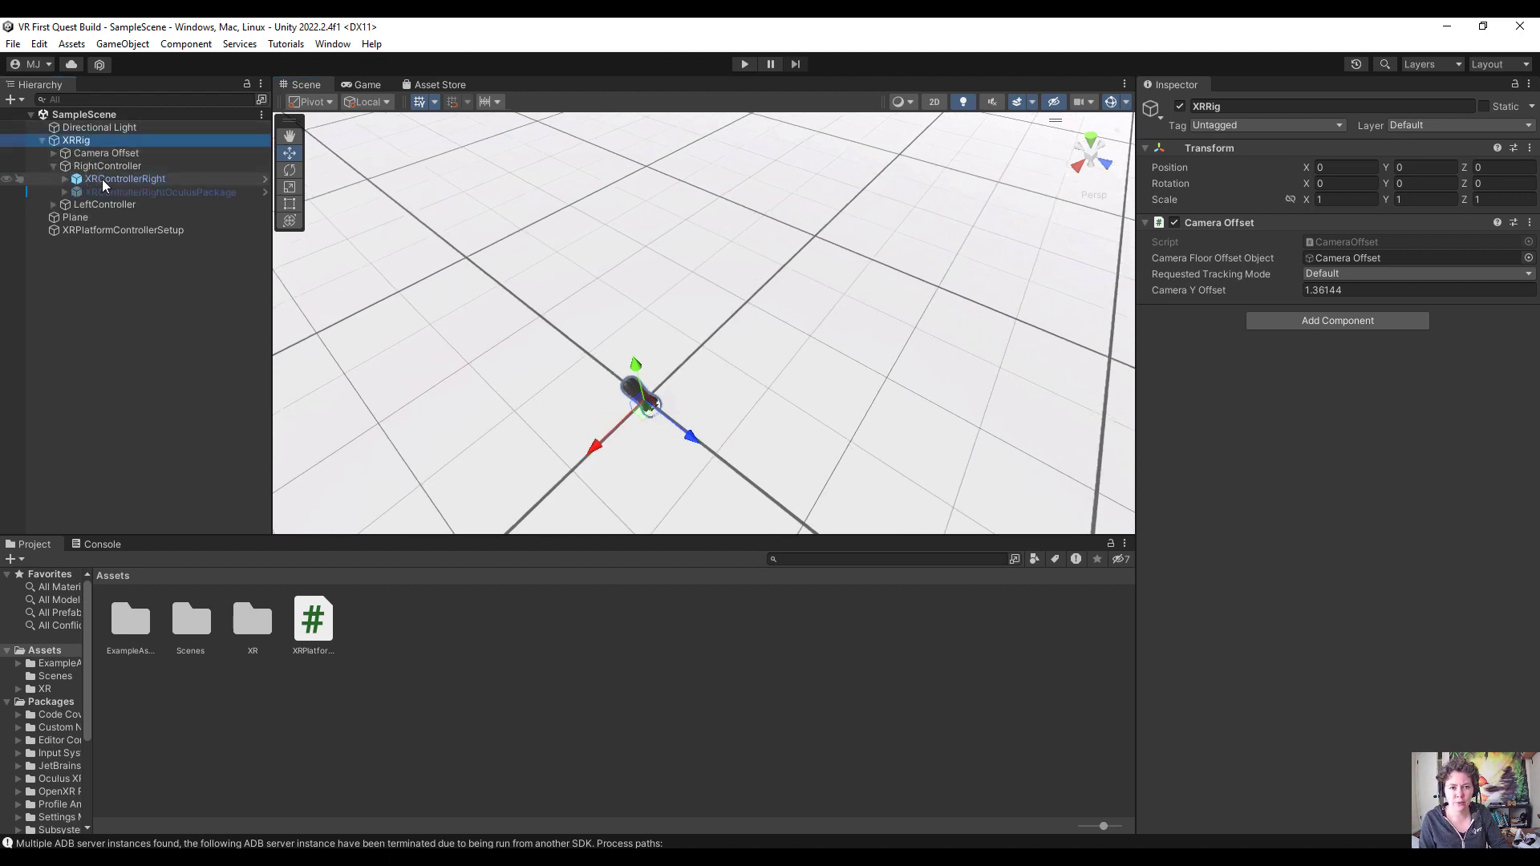
pyautogui.doubleClick(103, 179)
pyautogui.keyDown('alt'); pyautogui.moveTo(925, 402); pyautogui.dragTo(532, 249); pyautogui.keyUp('alt')
pyautogui.moveTo(769, 323); pyautogui.dragTo(606, 325)
# - Try raising XRControllerRight above the left controller to view both models, and undo that move
pyautogui.moveTo(542, 267); pyautogui.dragTo(543, 160)
pyautogui.keyDown('alt'); pyautogui.moveTo(911, 289); pyautogui.dragTo(577, 304); pyautogui.keyUp('alt')
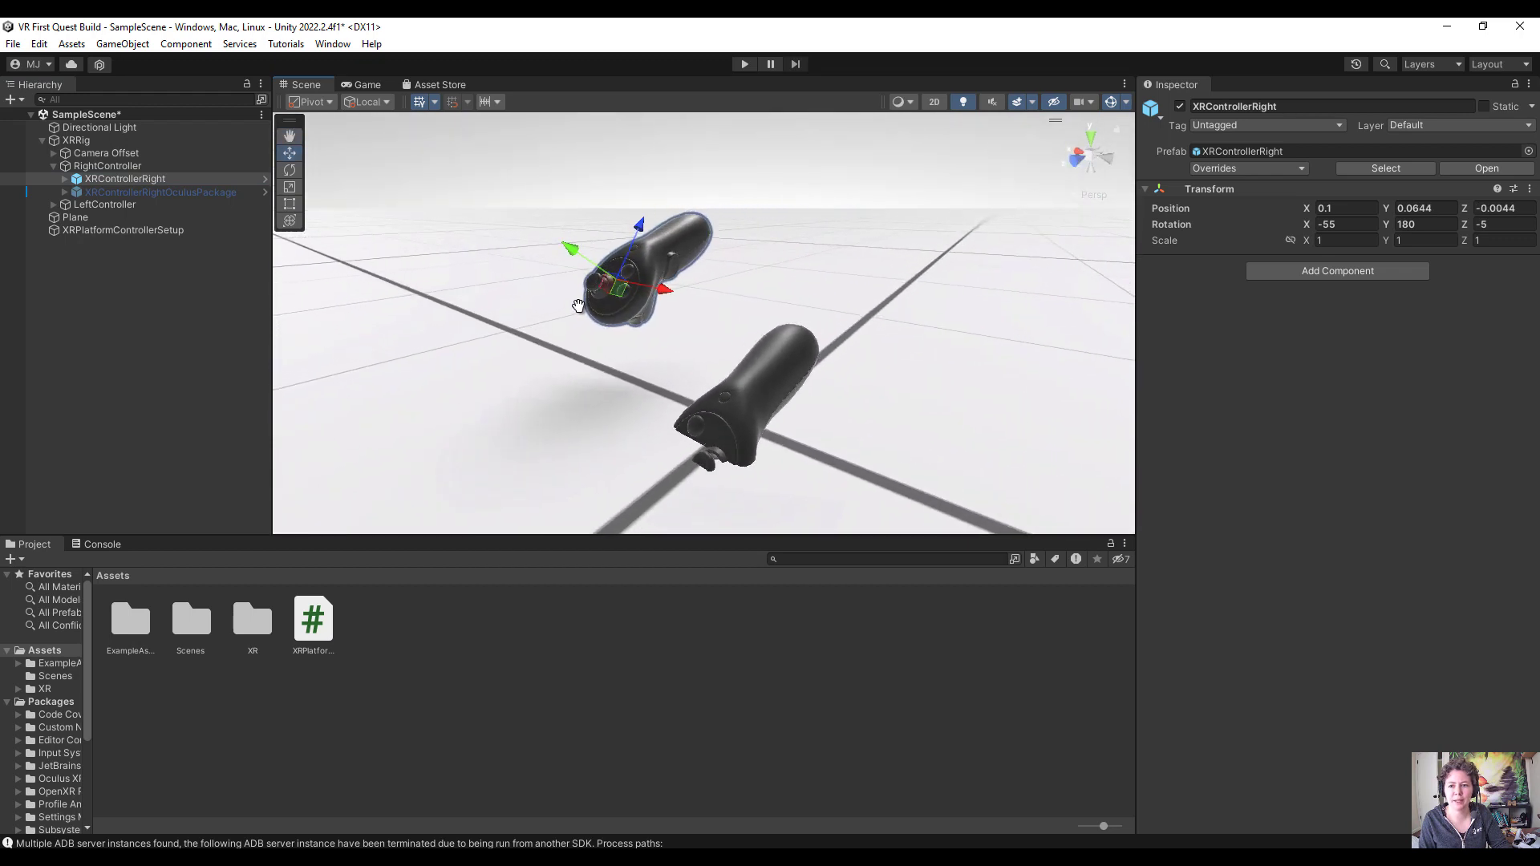
pyautogui.scroll(4, 610, 285)
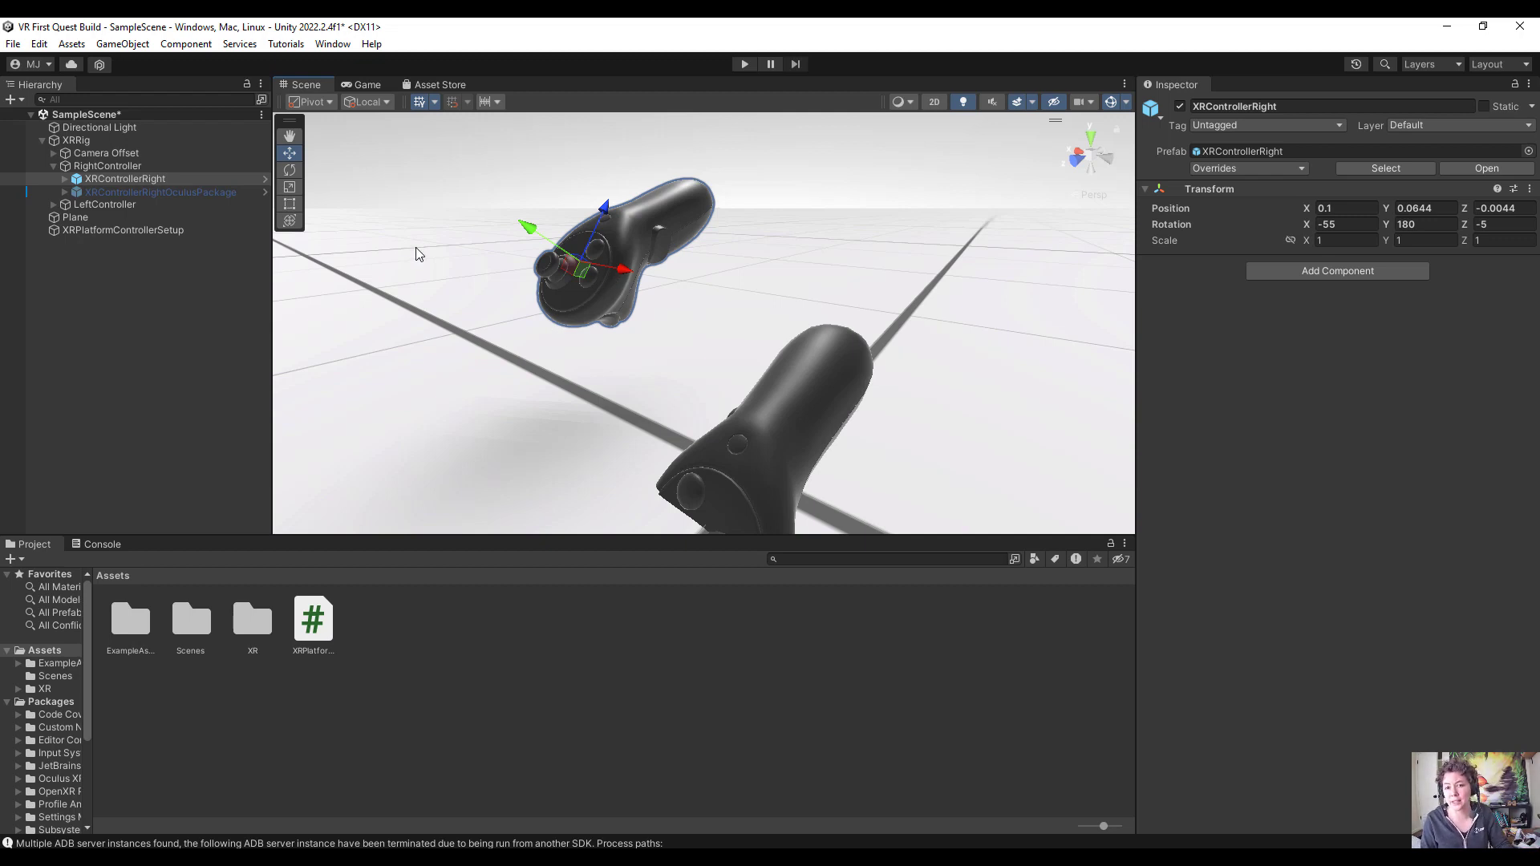
pyautogui.hotkey('ctrl', 'z')
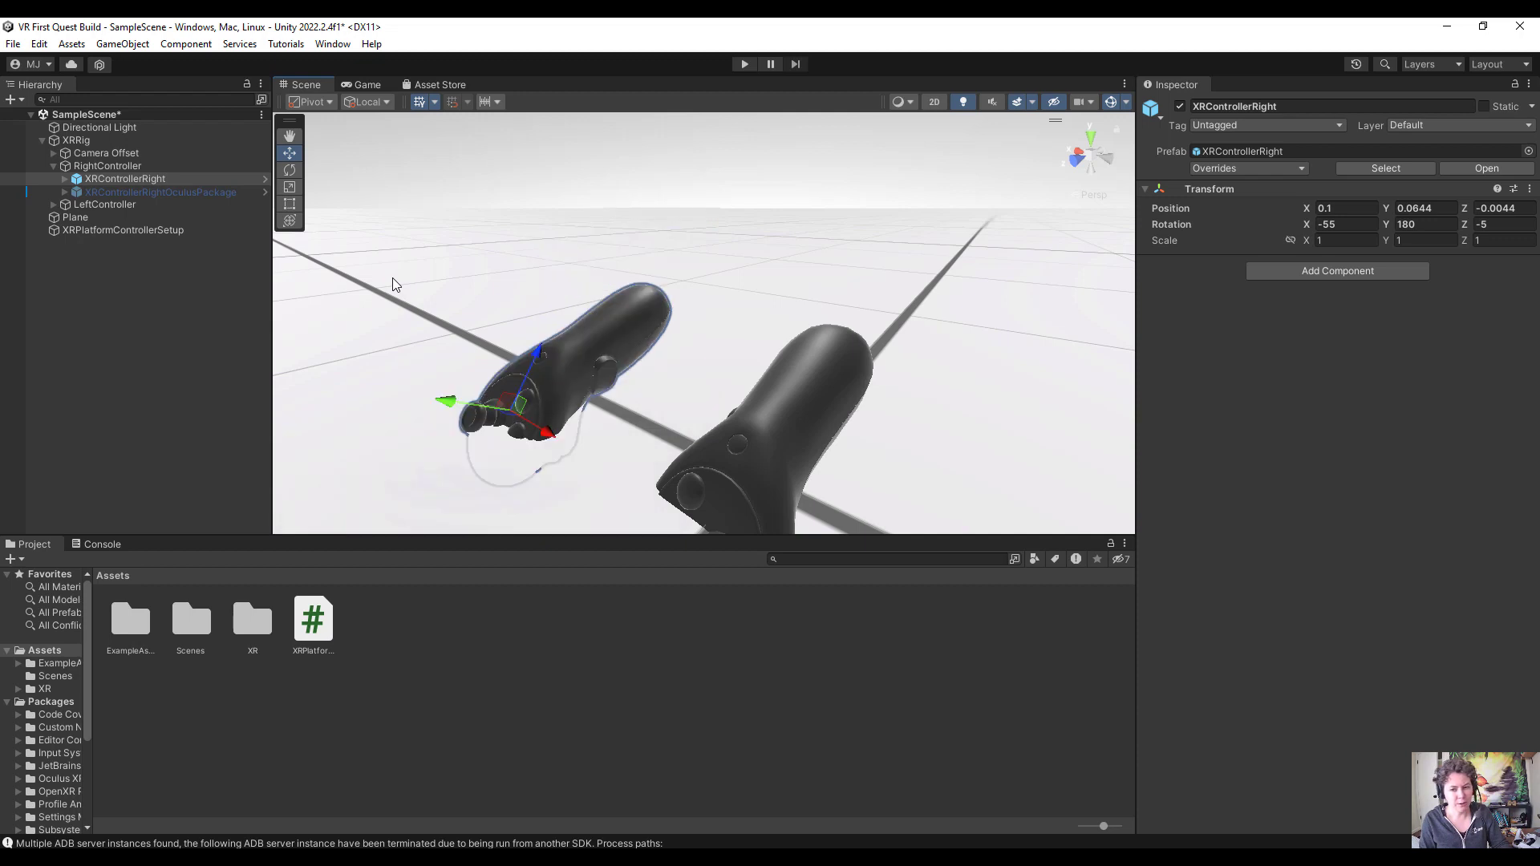
# - Undo the remaining moves of XRControllerRight and step back until XRRig is the selected object again
pyautogui.hotkey('ctrl', 'z')
pyautogui.scroll(-5, 554, 297)
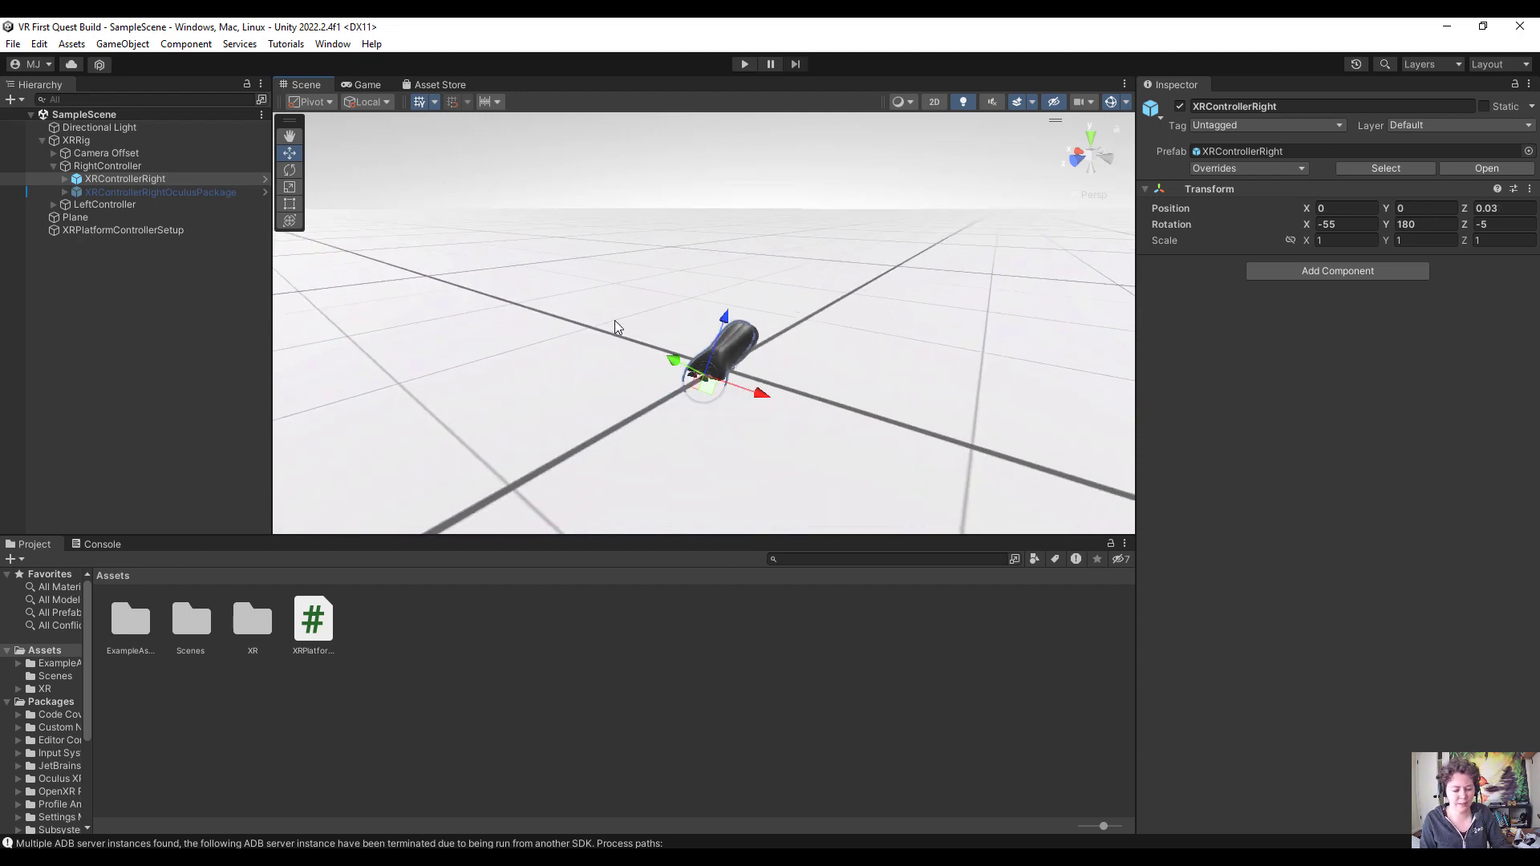
pyautogui.hotkey('ctrl', 'z')
pyautogui.keyDown('alt'); pyautogui.moveTo(618, 326); pyautogui.dragTo(417, 292); pyautogui.keyUp('alt')
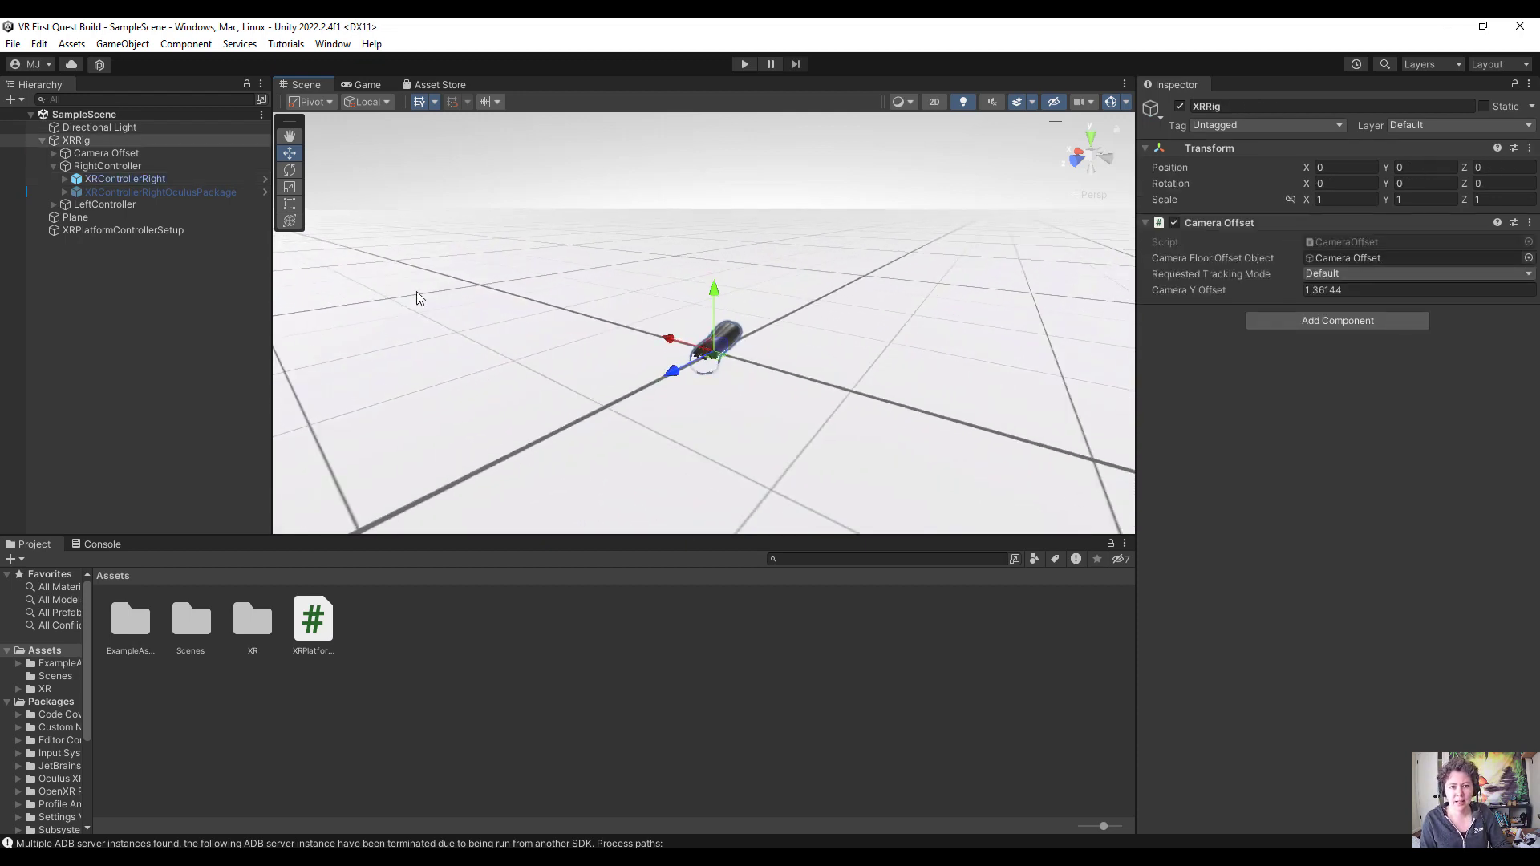
# - Expand Camera Offset under XRRig and select its Main Camera to examine the camera's components
pyautogui.click(60, 153)
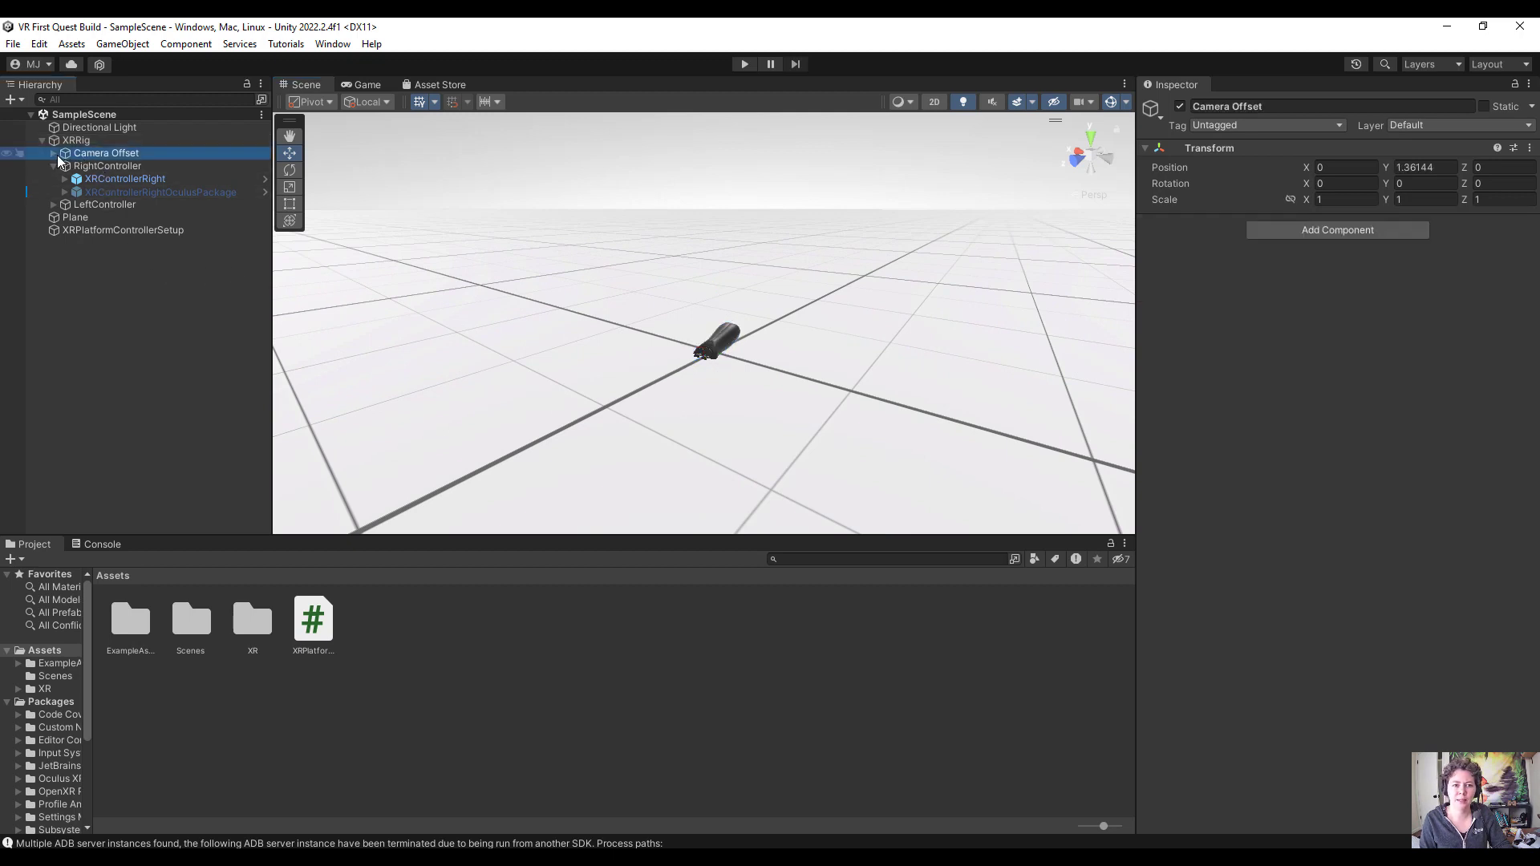
pyautogui.click(53, 153)
pyautogui.click(112, 166)
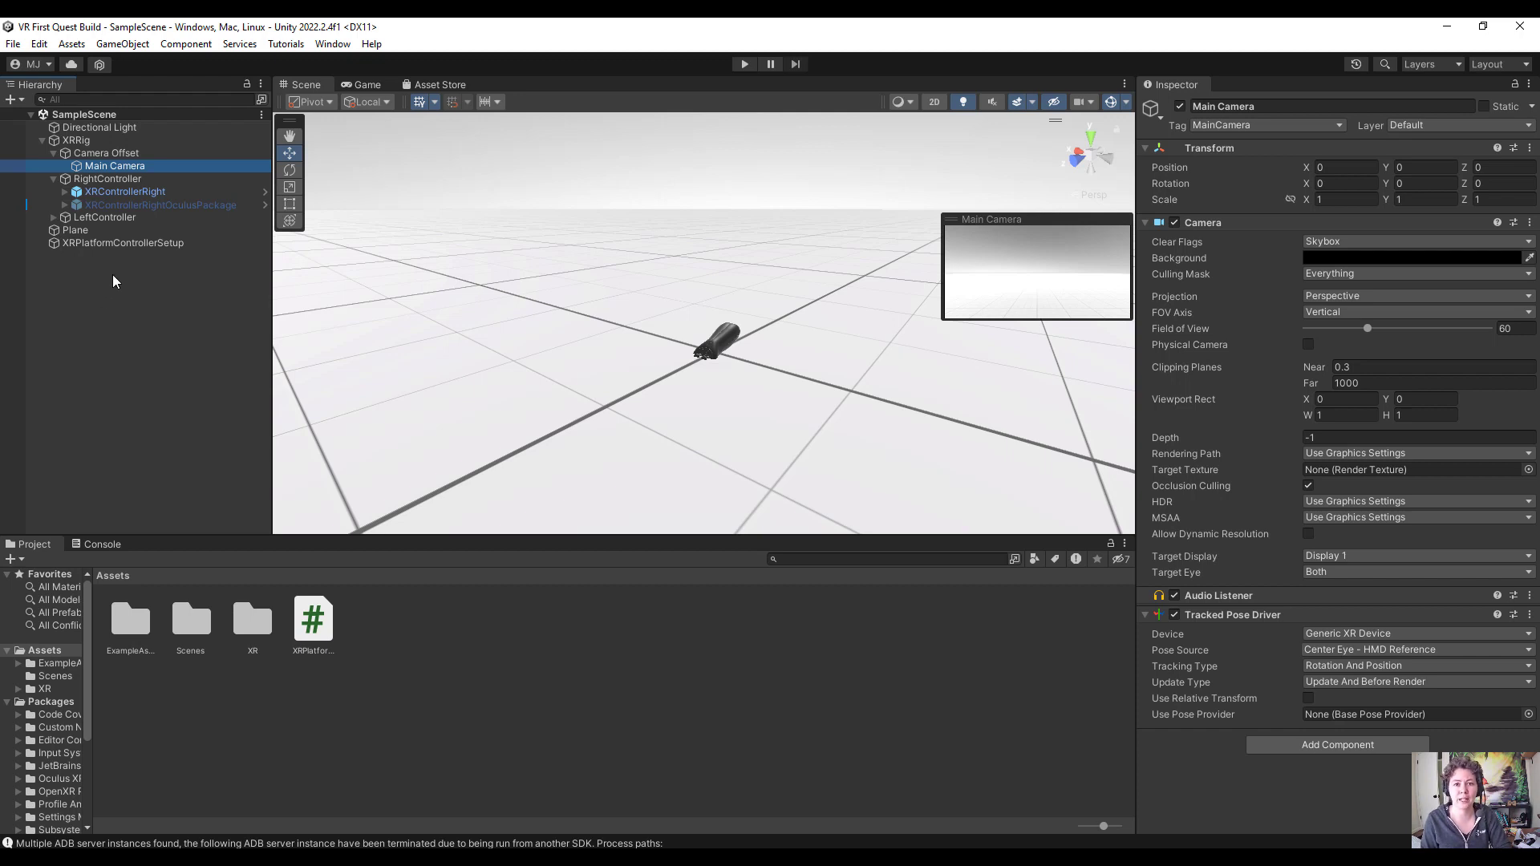
# - Open the Build Settings and add the open SampleScene to the scenes in the build
pyautogui.click(13, 44)
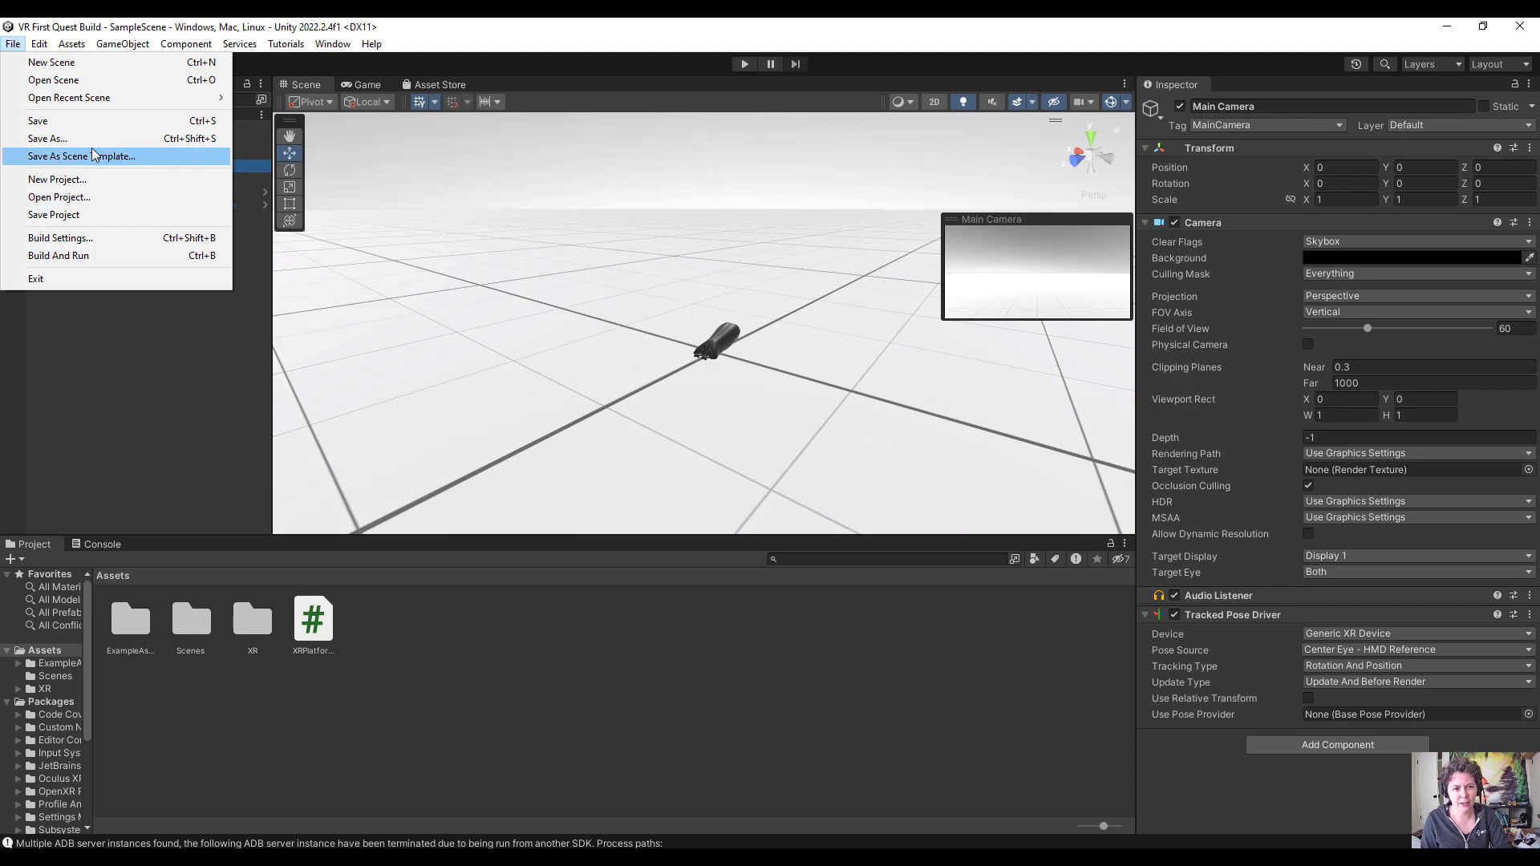
pyautogui.moveTo(43, 44)
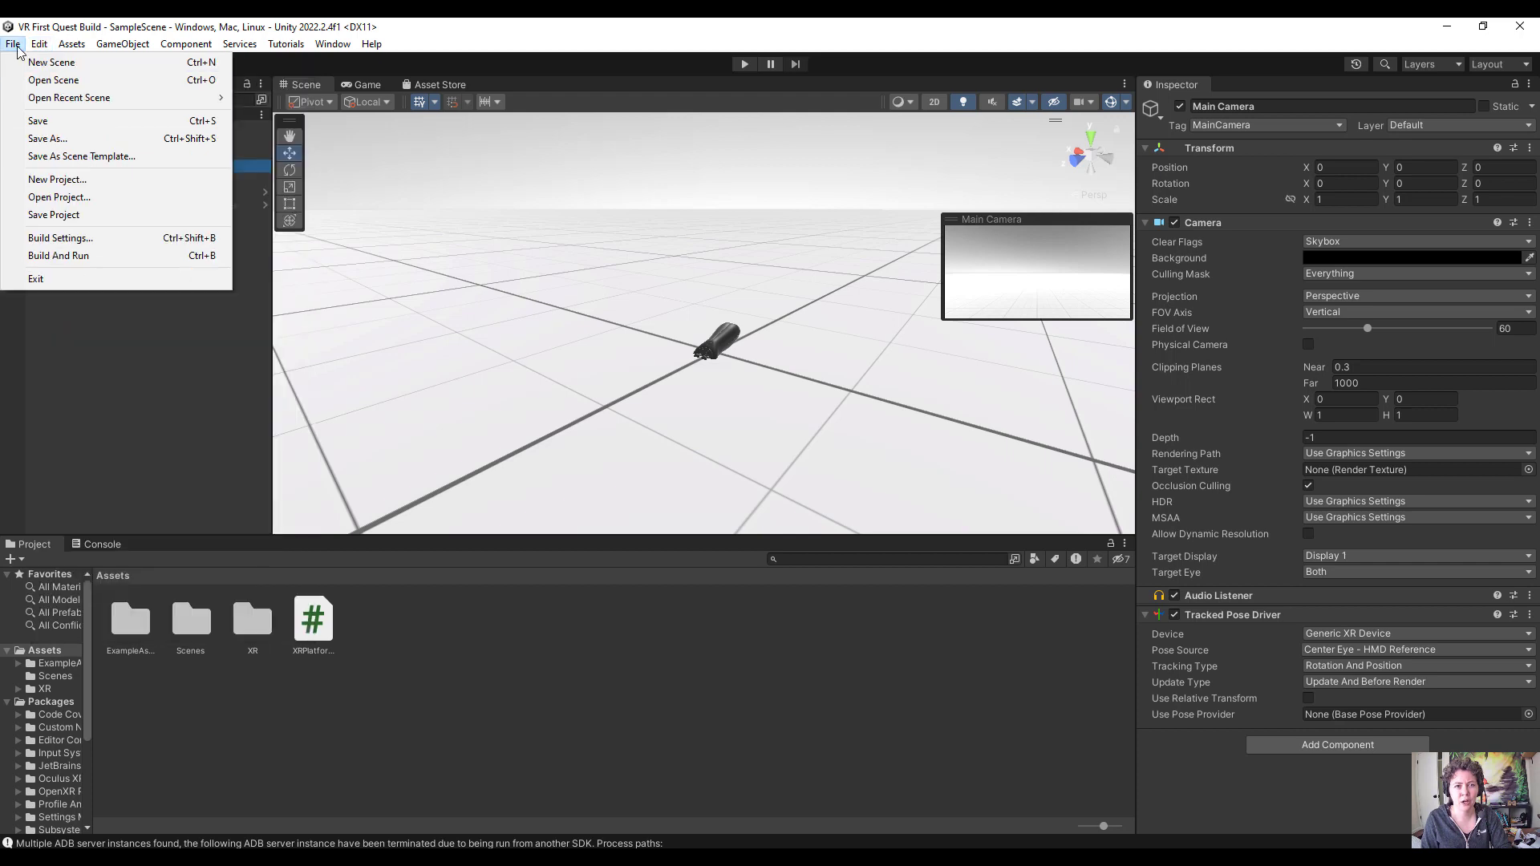
pyautogui.click(62, 239)
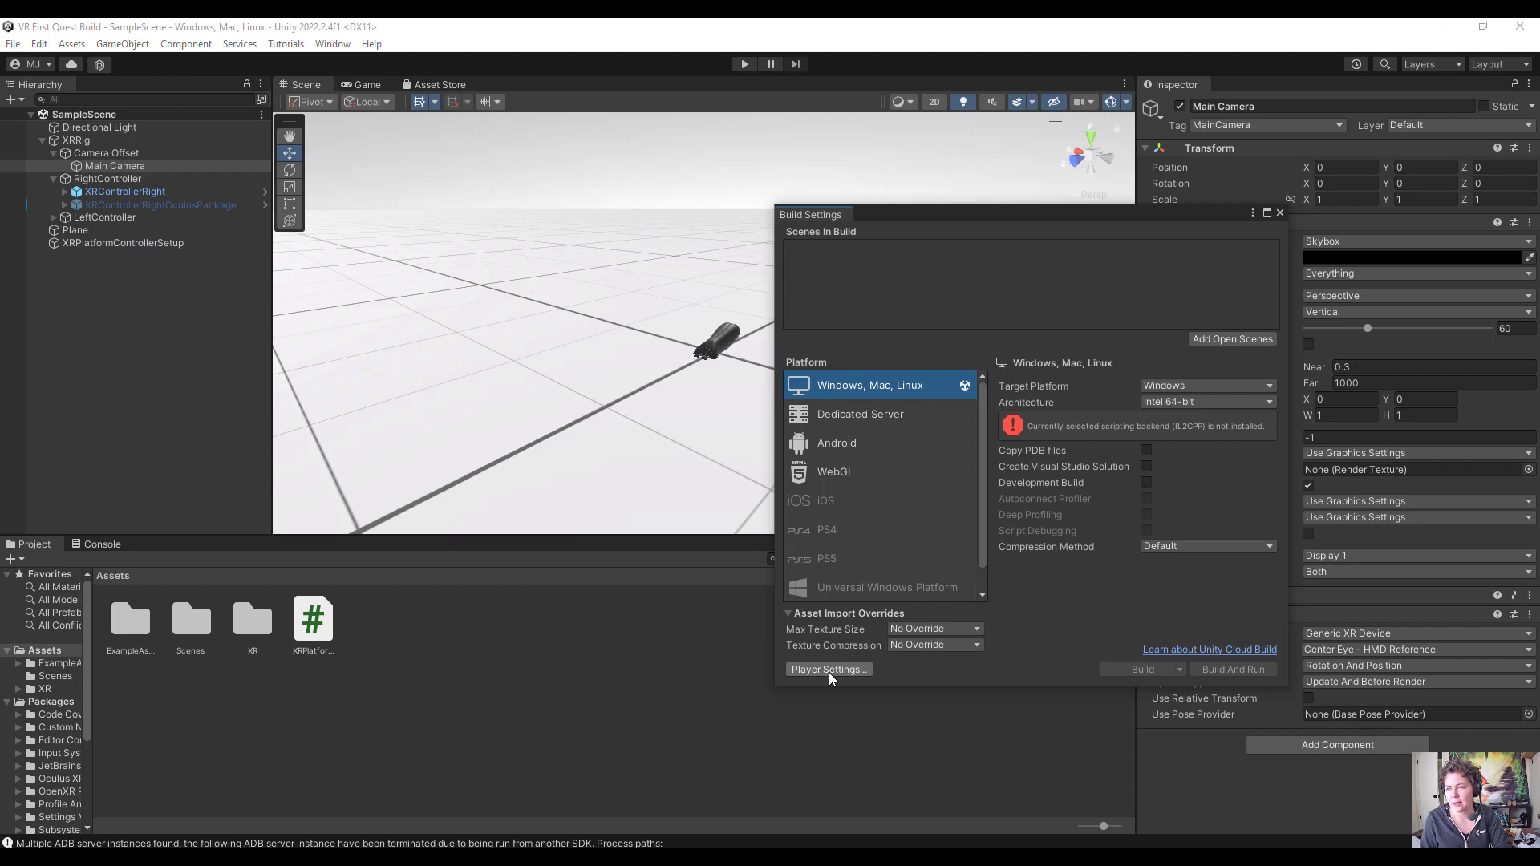
pyautogui.moveTo(843, 214); pyautogui.dragTo(598, 362)
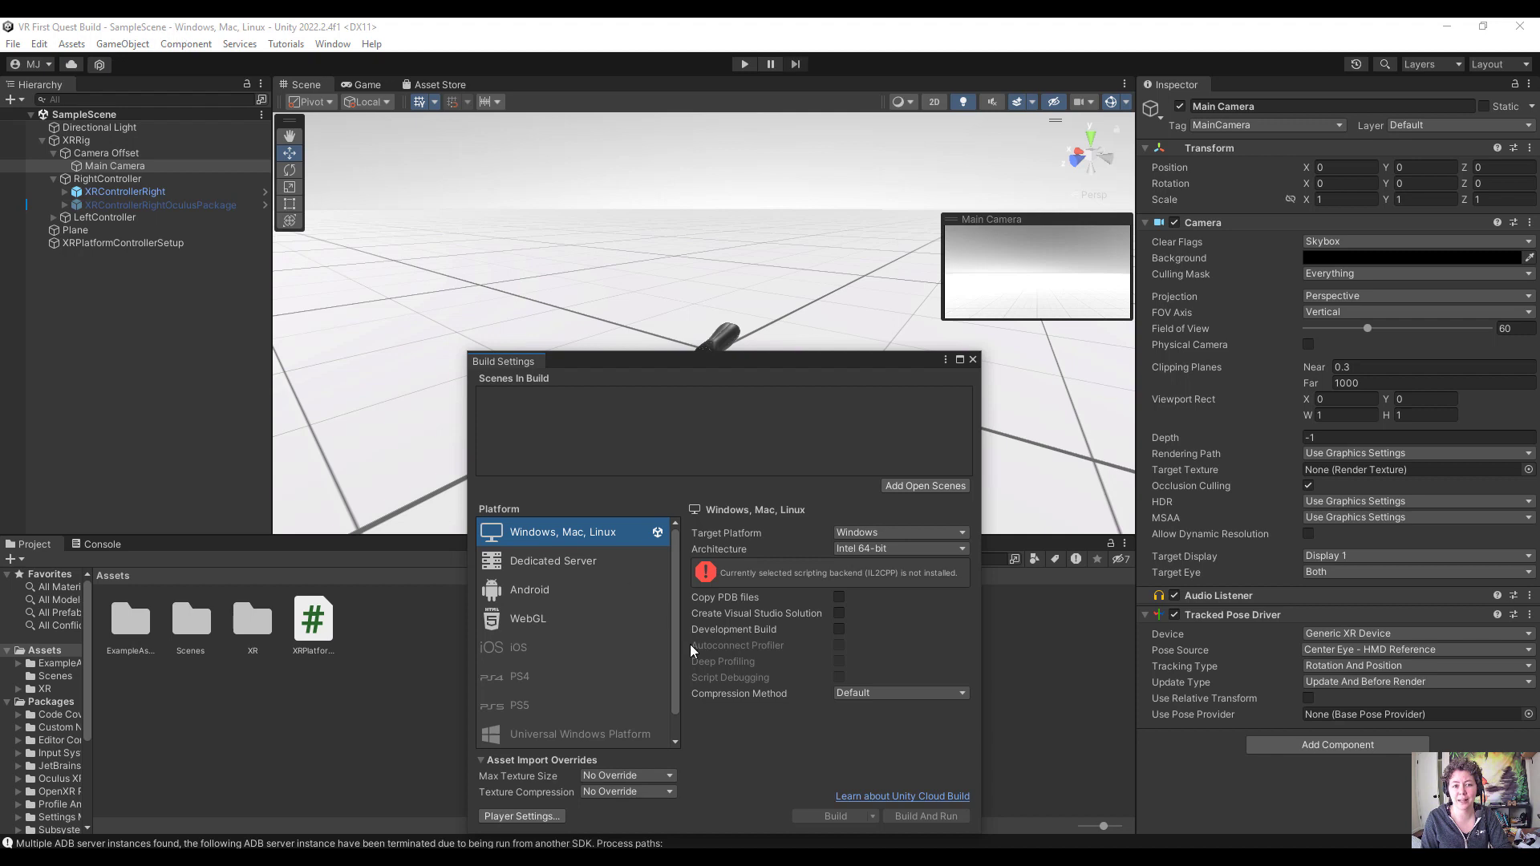
pyautogui.click(917, 488)
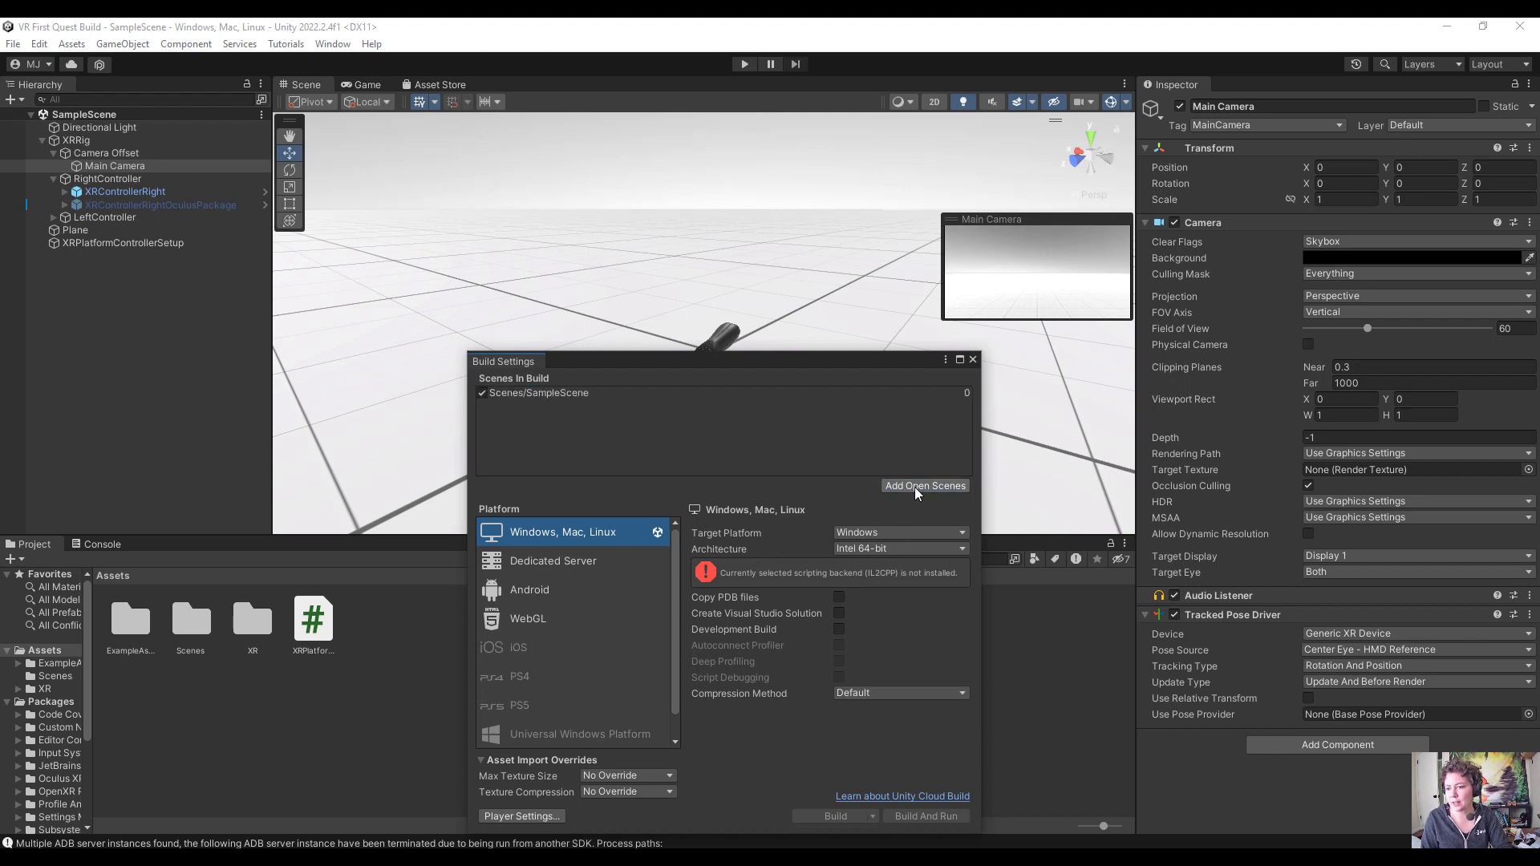
# - View the Player page of the Project Settings for Windows, Mac, Linux, and close the Project Settings
pyautogui.click(523, 817)
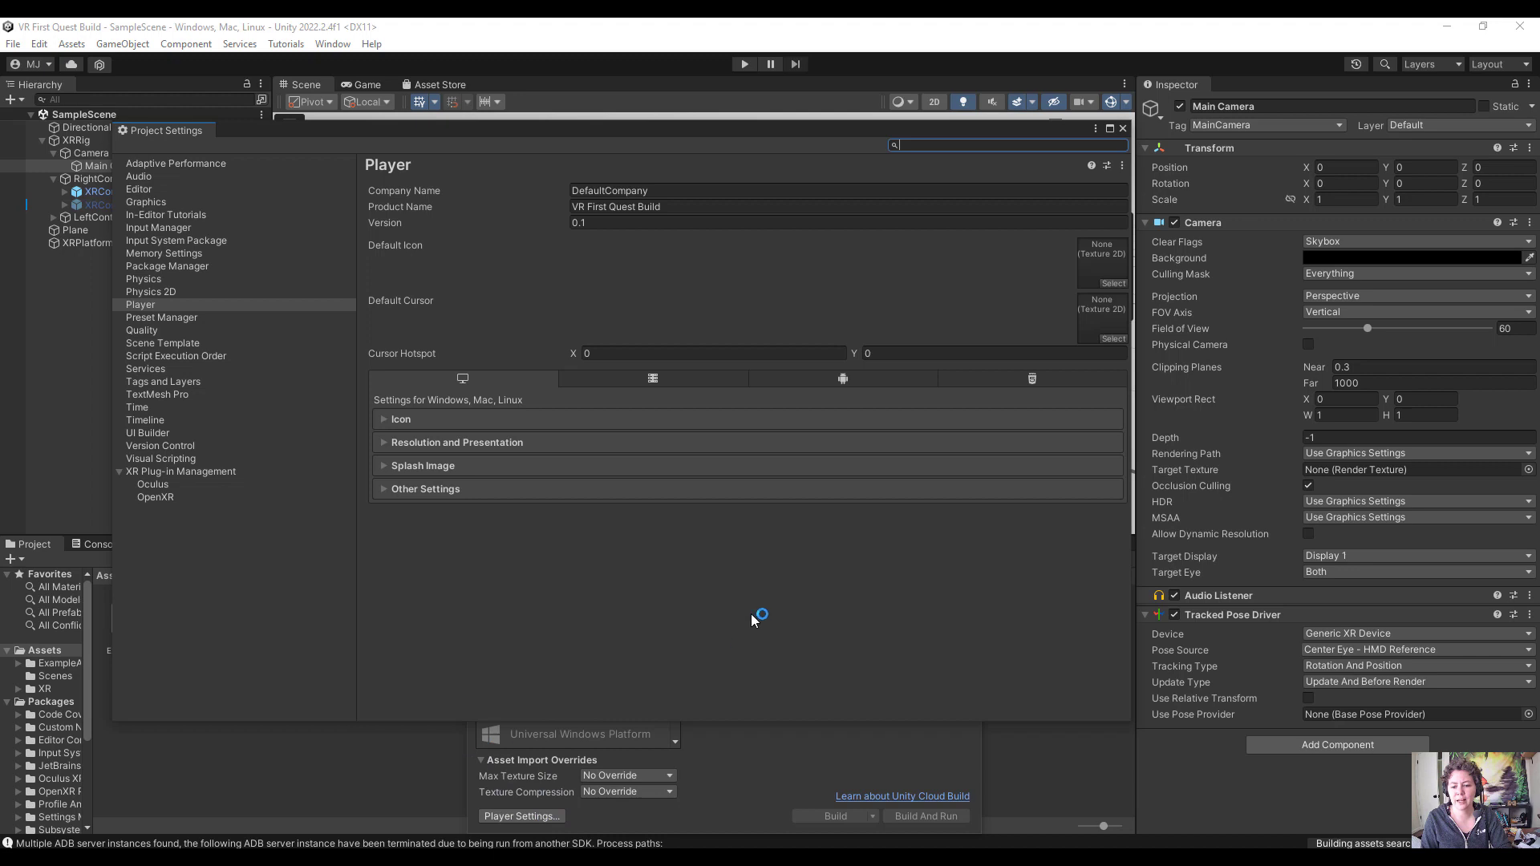
pyautogui.moveTo(498, 131); pyautogui.dragTo(644, 171)
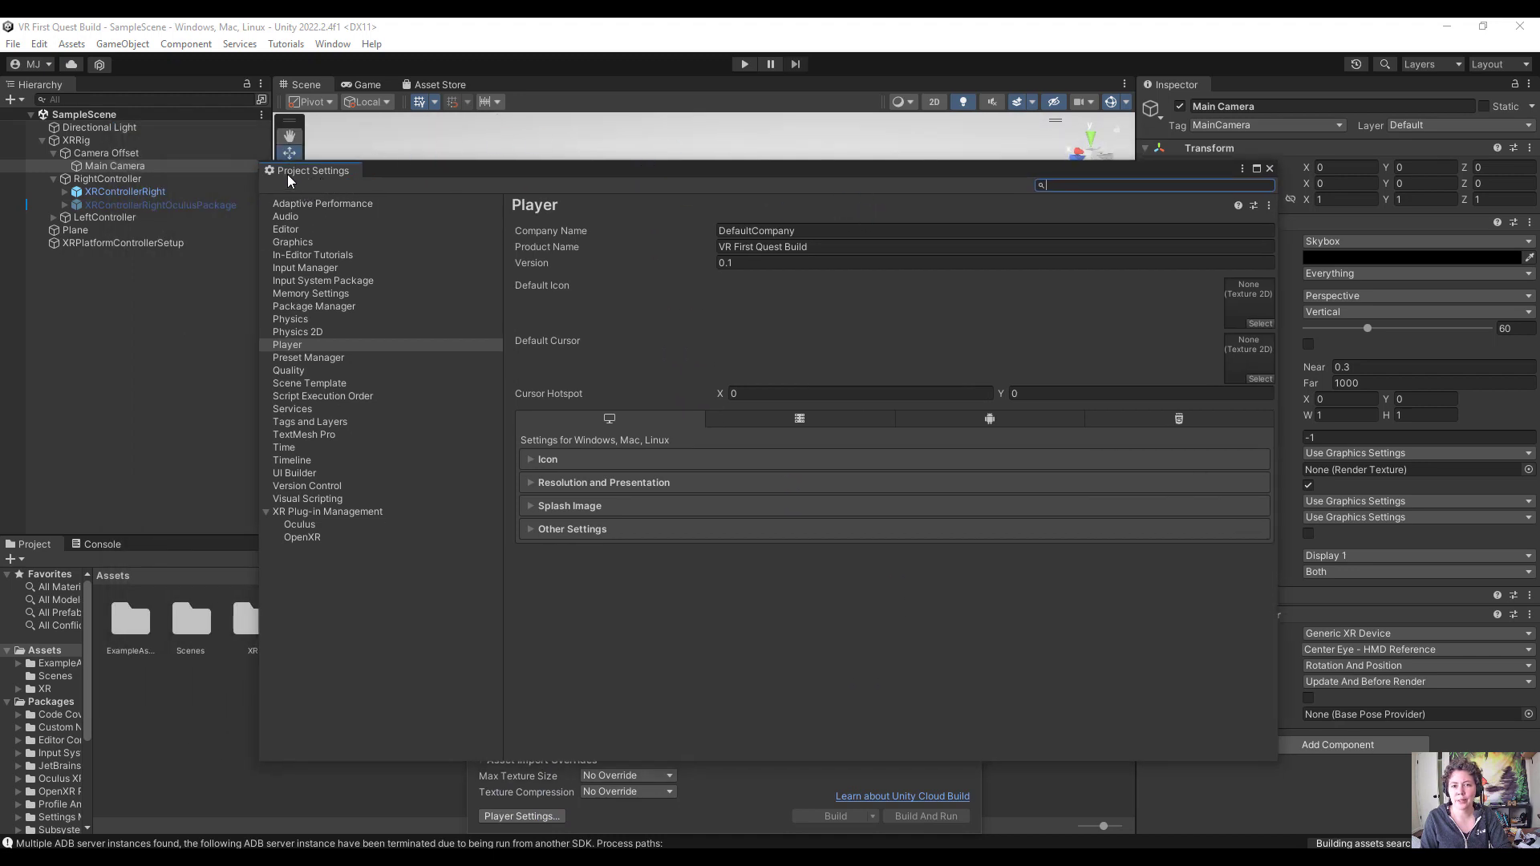
pyautogui.click(39, 43)
pyautogui.click(133, 554)
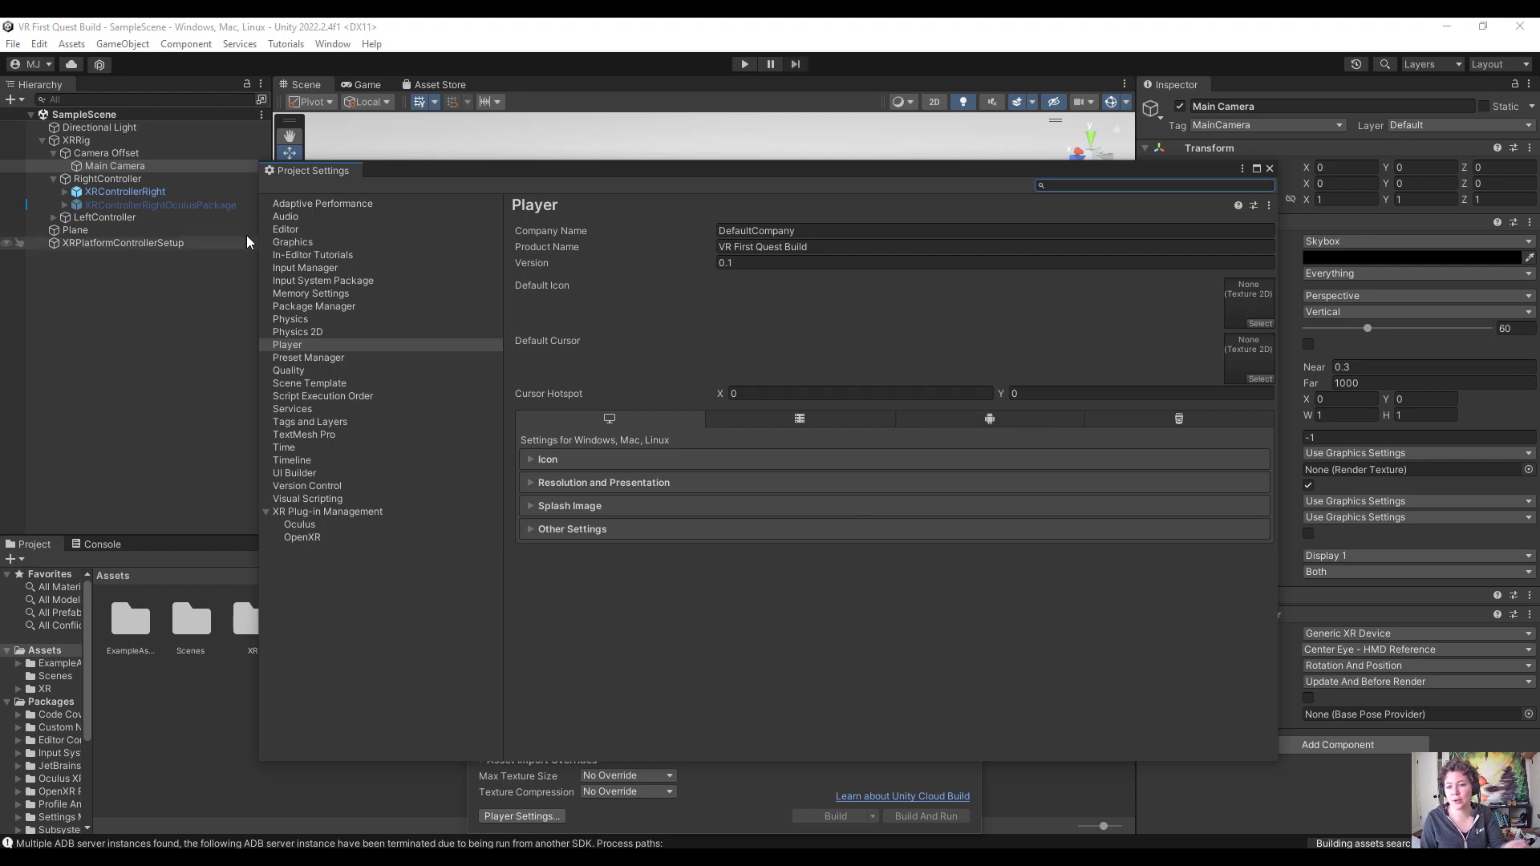
pyautogui.click(1269, 168)
# - Choose Android as the platform in the Build Settings and switch the project to it
pyautogui.moveTo(696, 358); pyautogui.dragTo(671, 176)
pyautogui.click(519, 413)
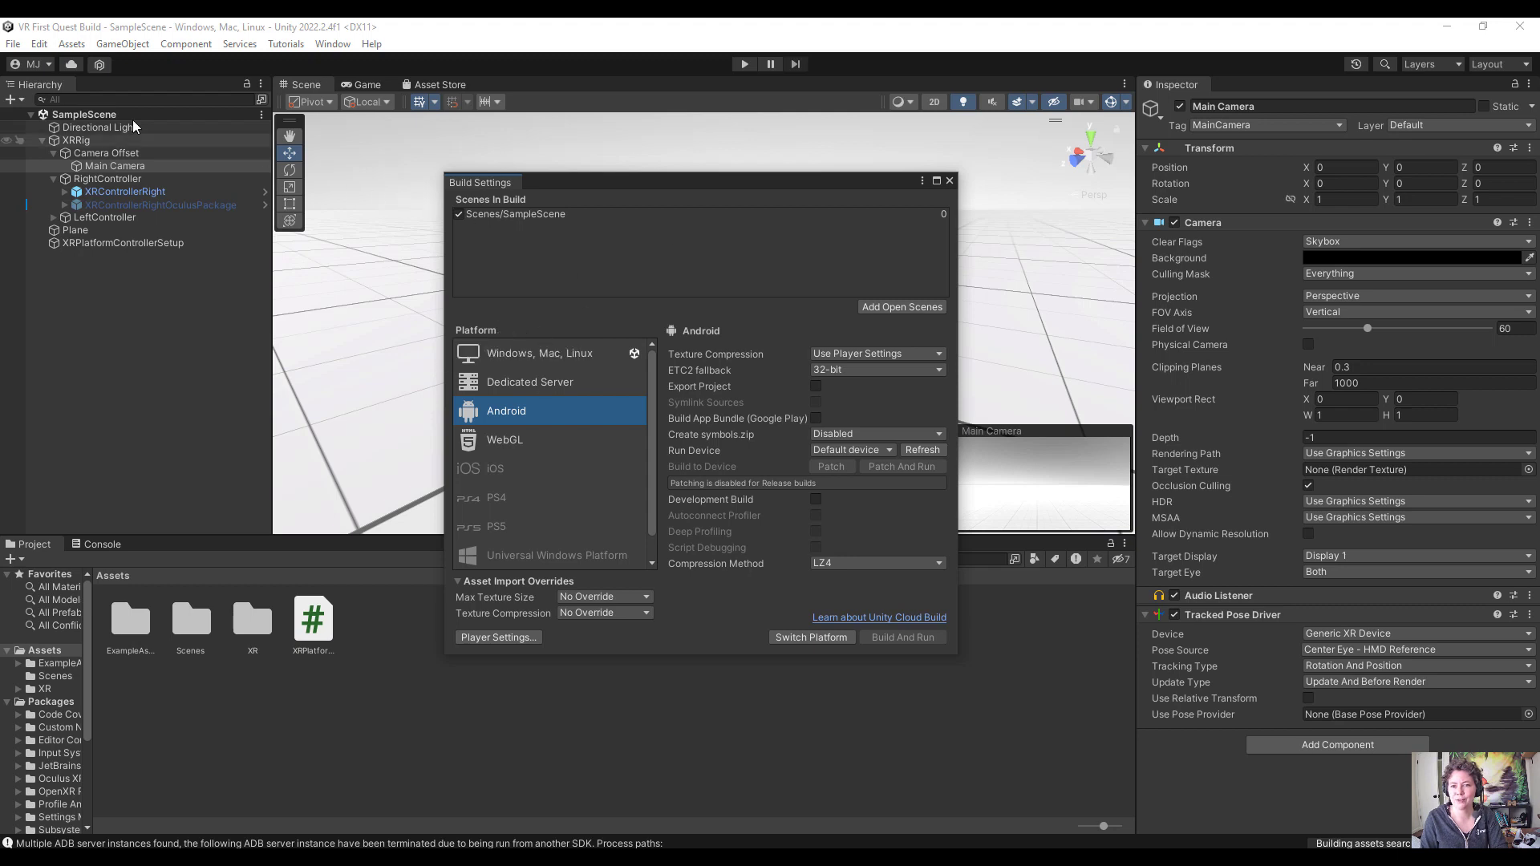
pyautogui.click(12, 44)
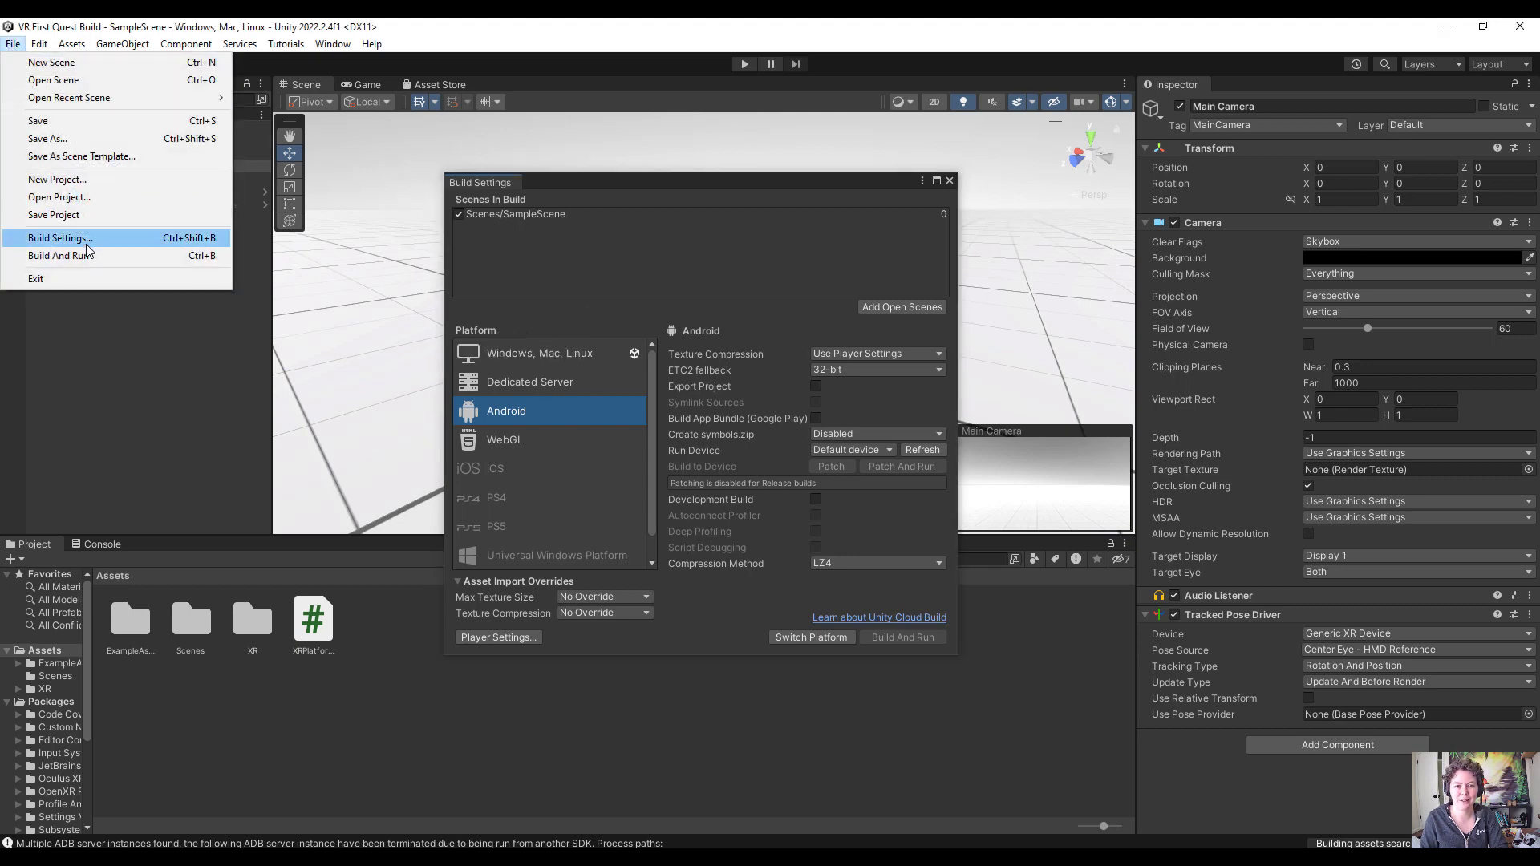
pyautogui.click(634, 298)
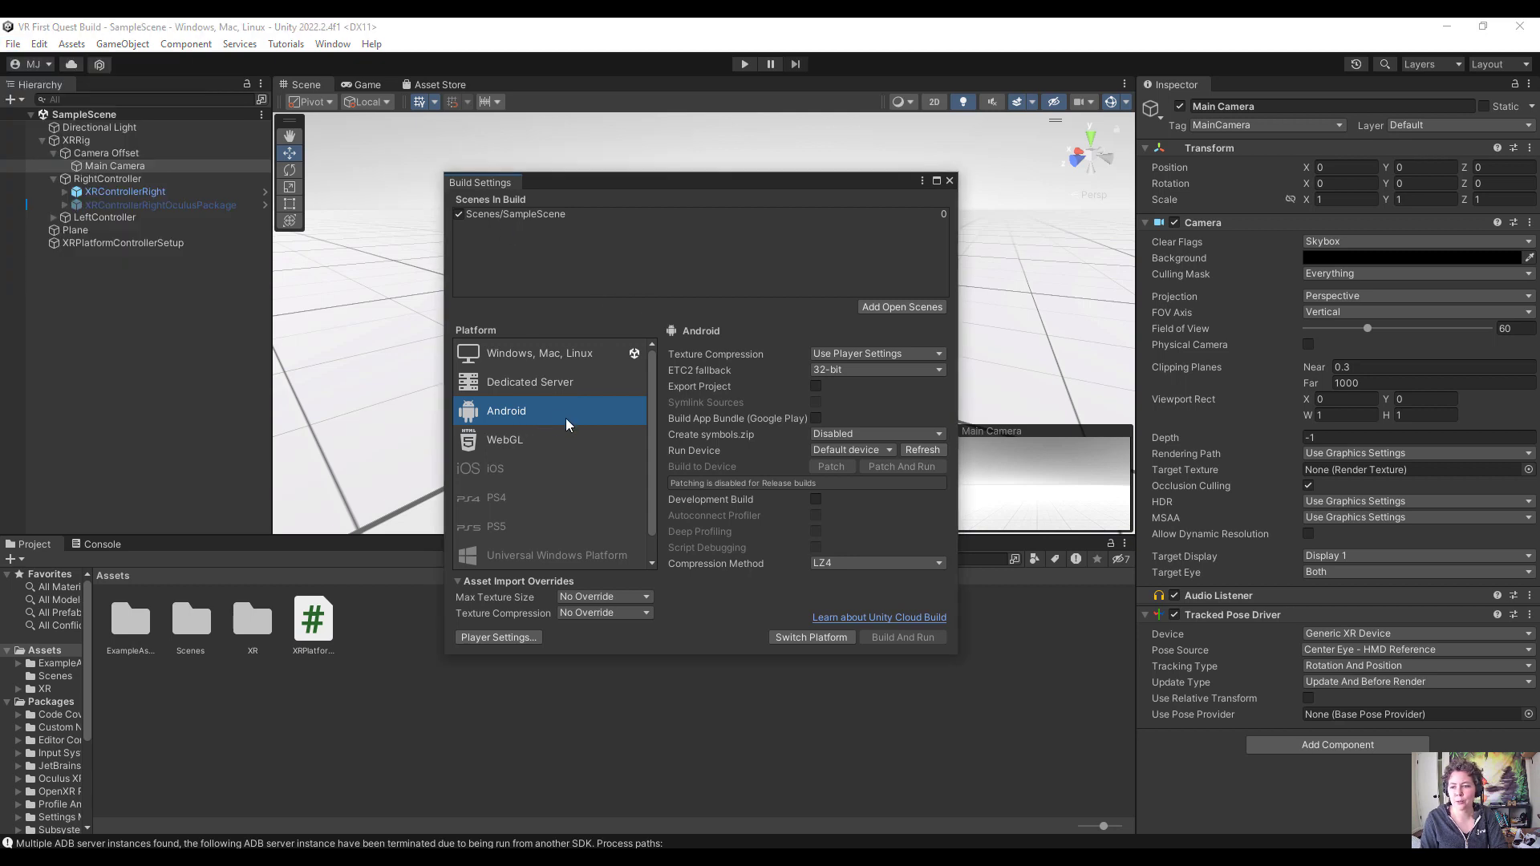
pyautogui.click(497, 637)
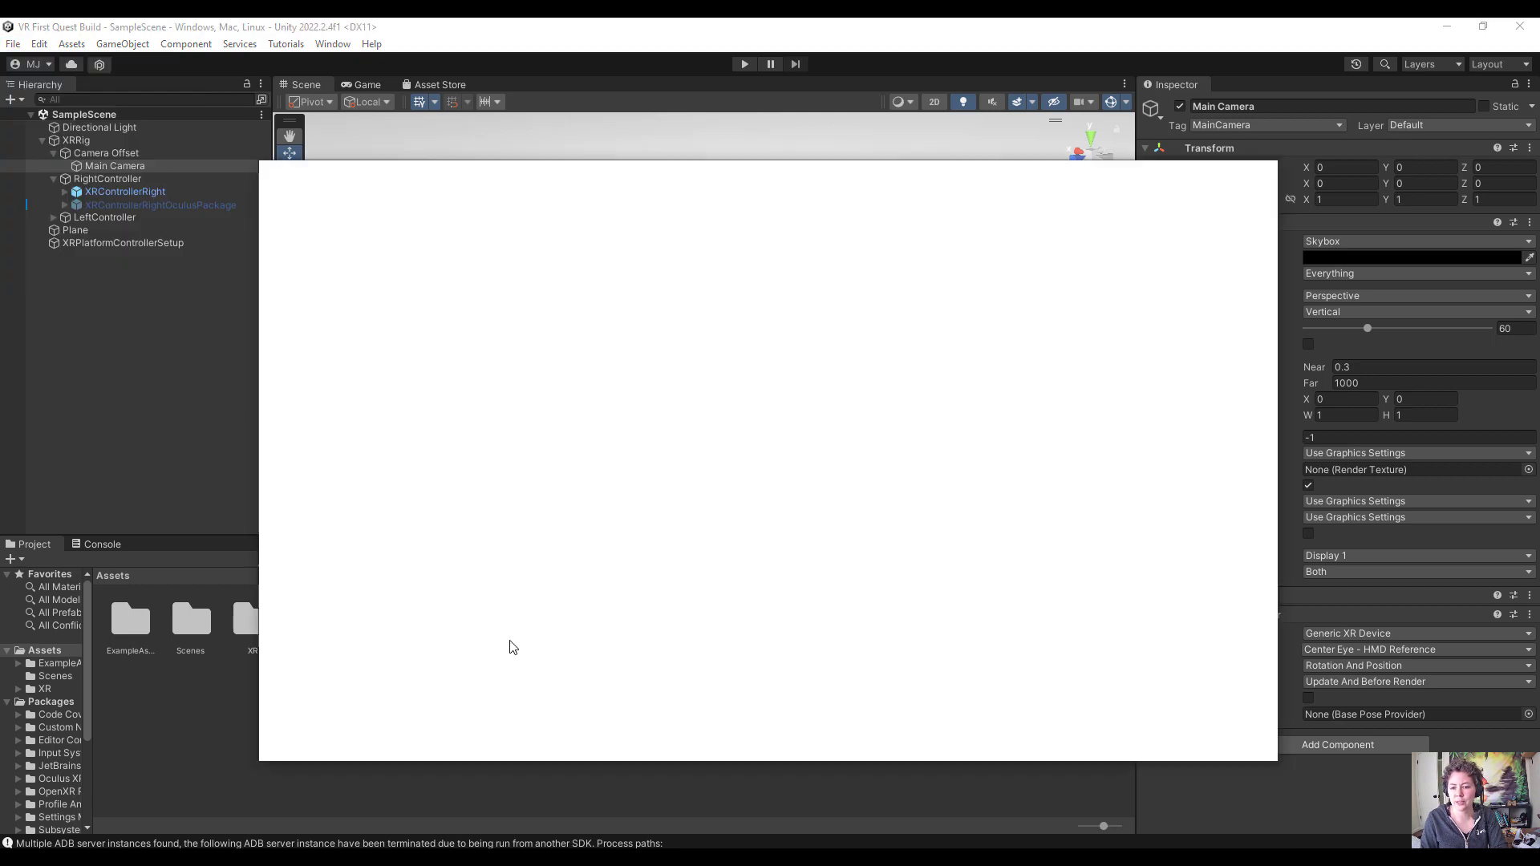
pyautogui.click(1270, 168)
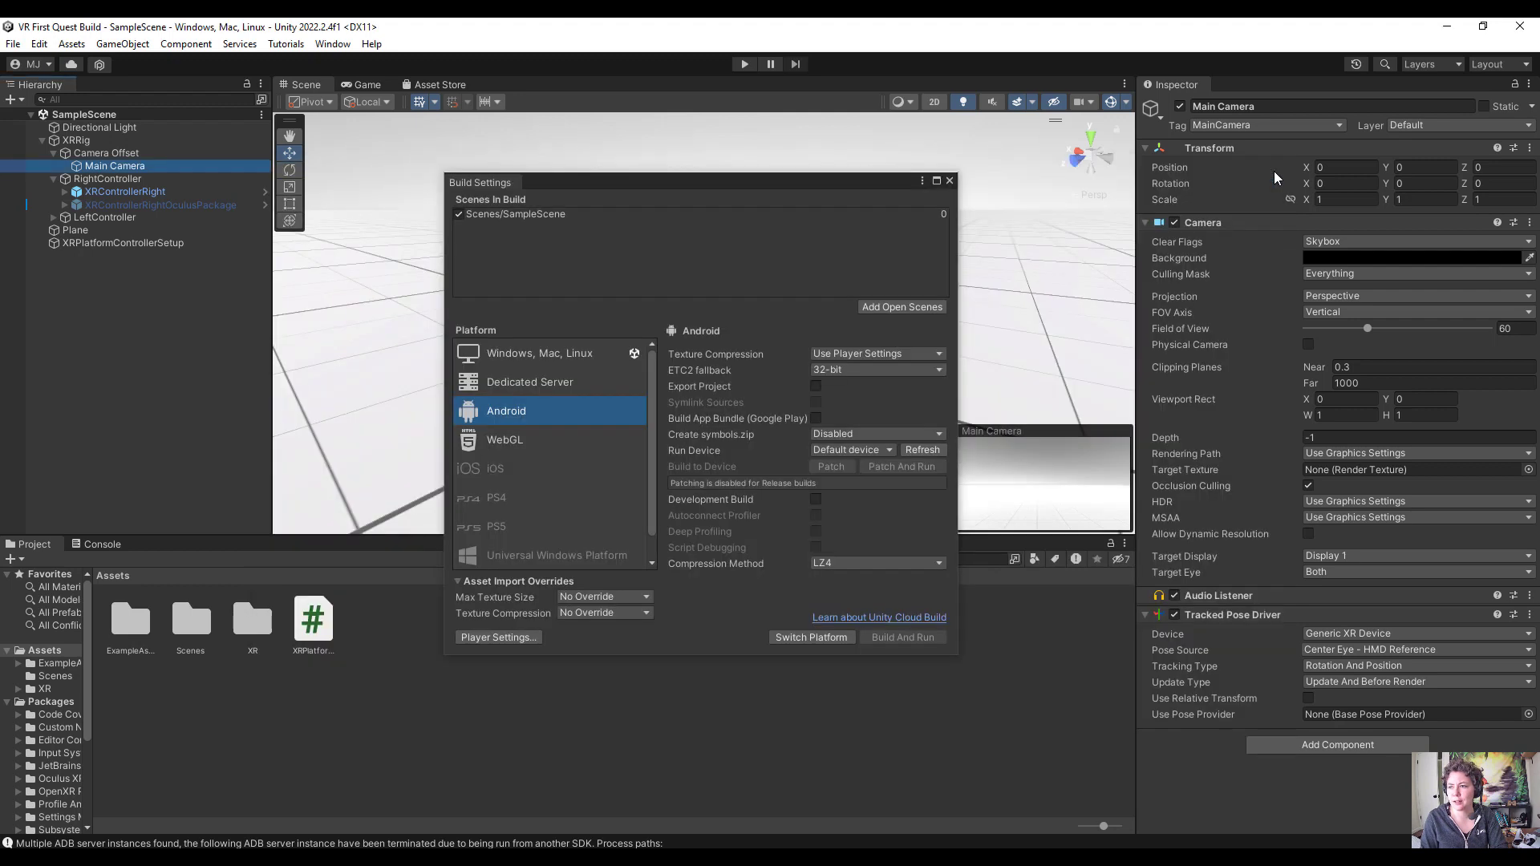
pyautogui.click(816, 639)
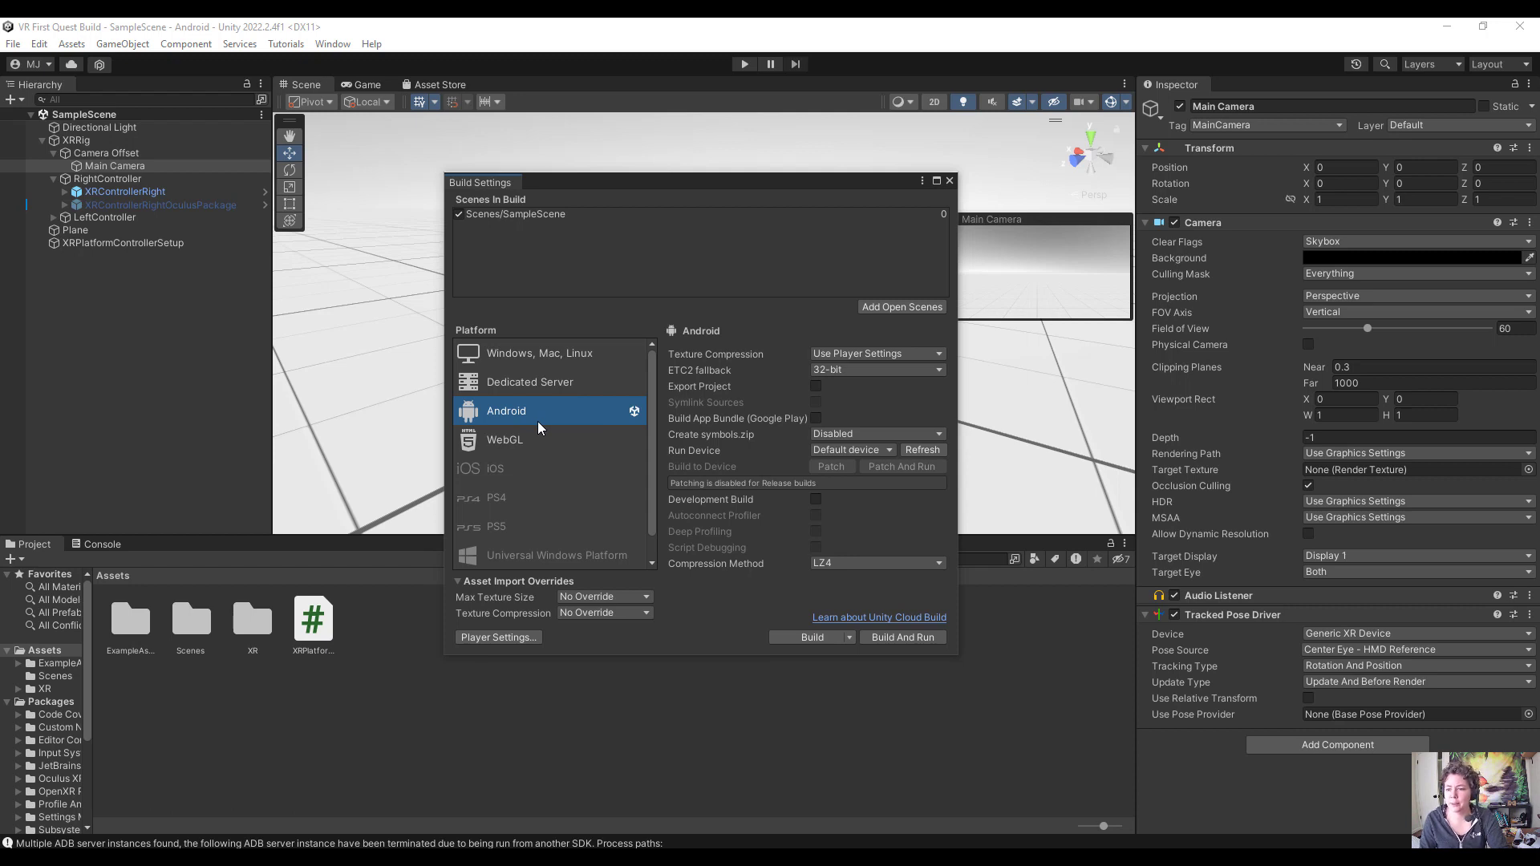
# - Open the Player settings and compare the Windows, Mac, Linux options with the Android options, ending on Android
pyautogui.click(497, 638)
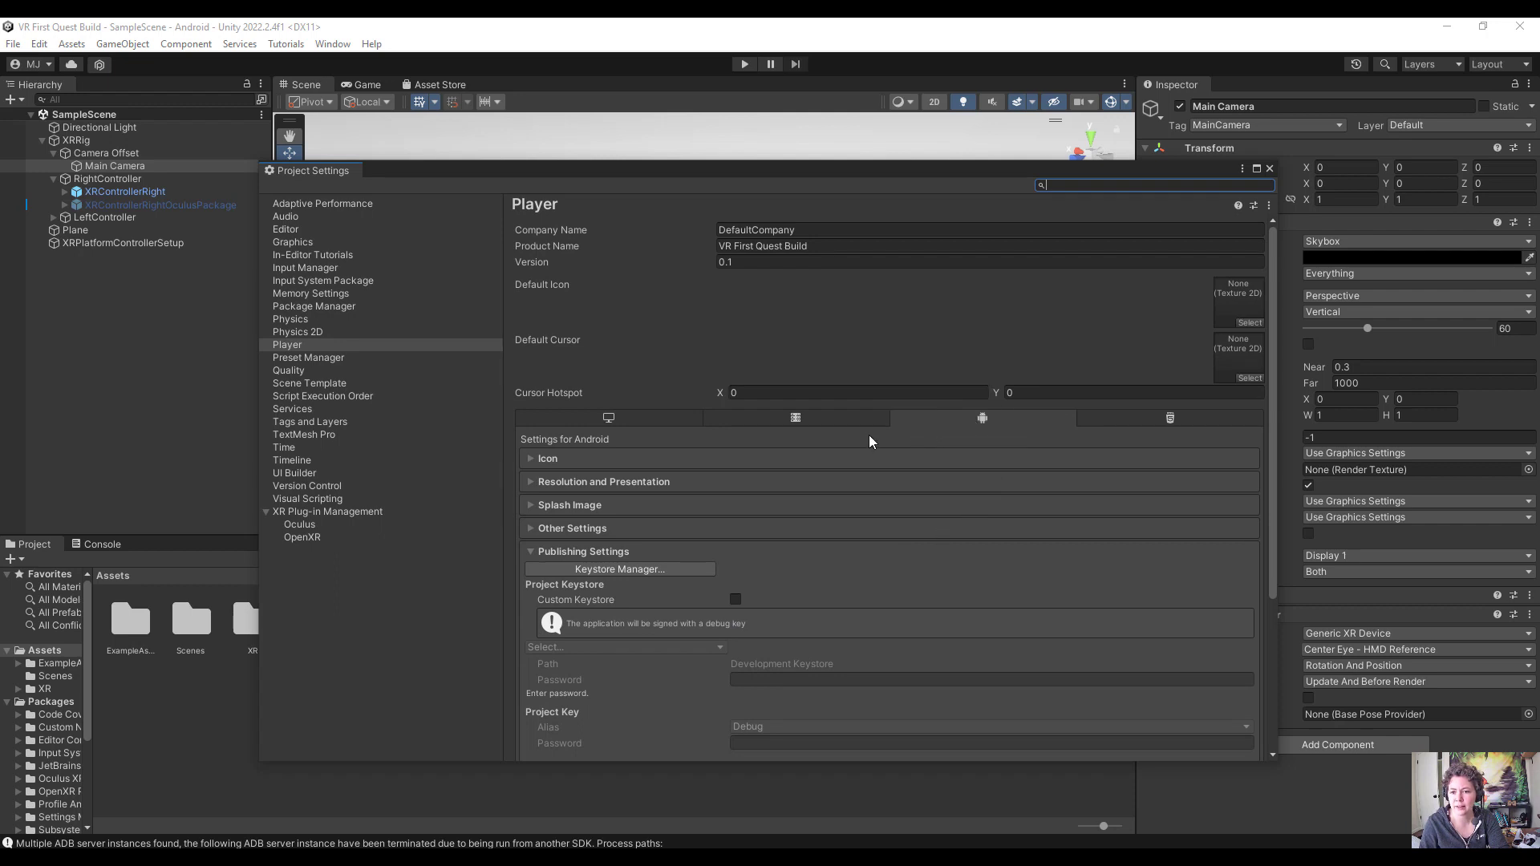
pyautogui.click(595, 416)
pyautogui.click(932, 416)
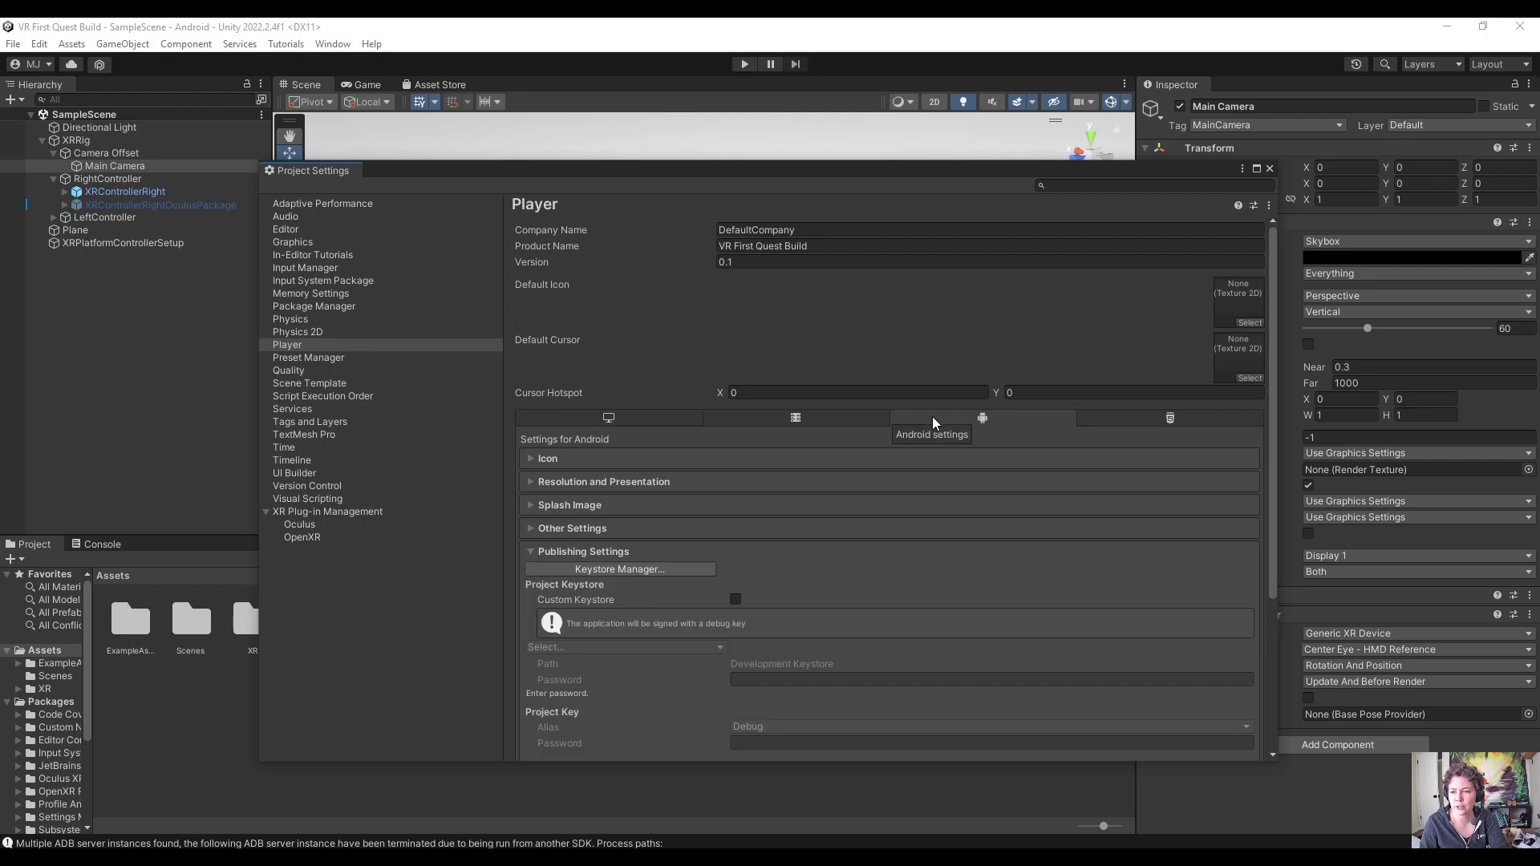
pyautogui.click(642, 414)
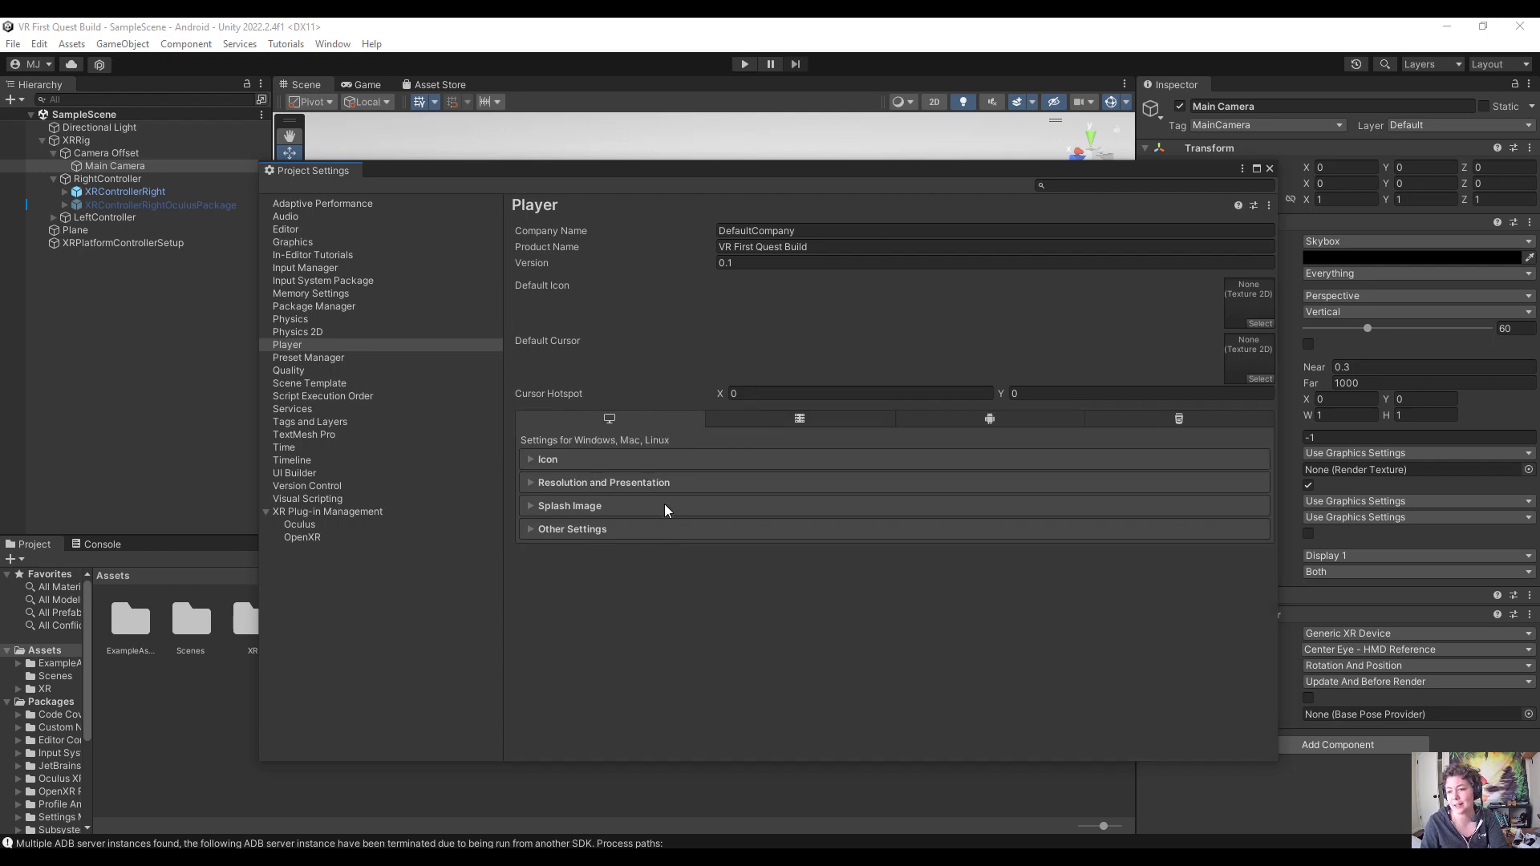
pyautogui.click(995, 419)
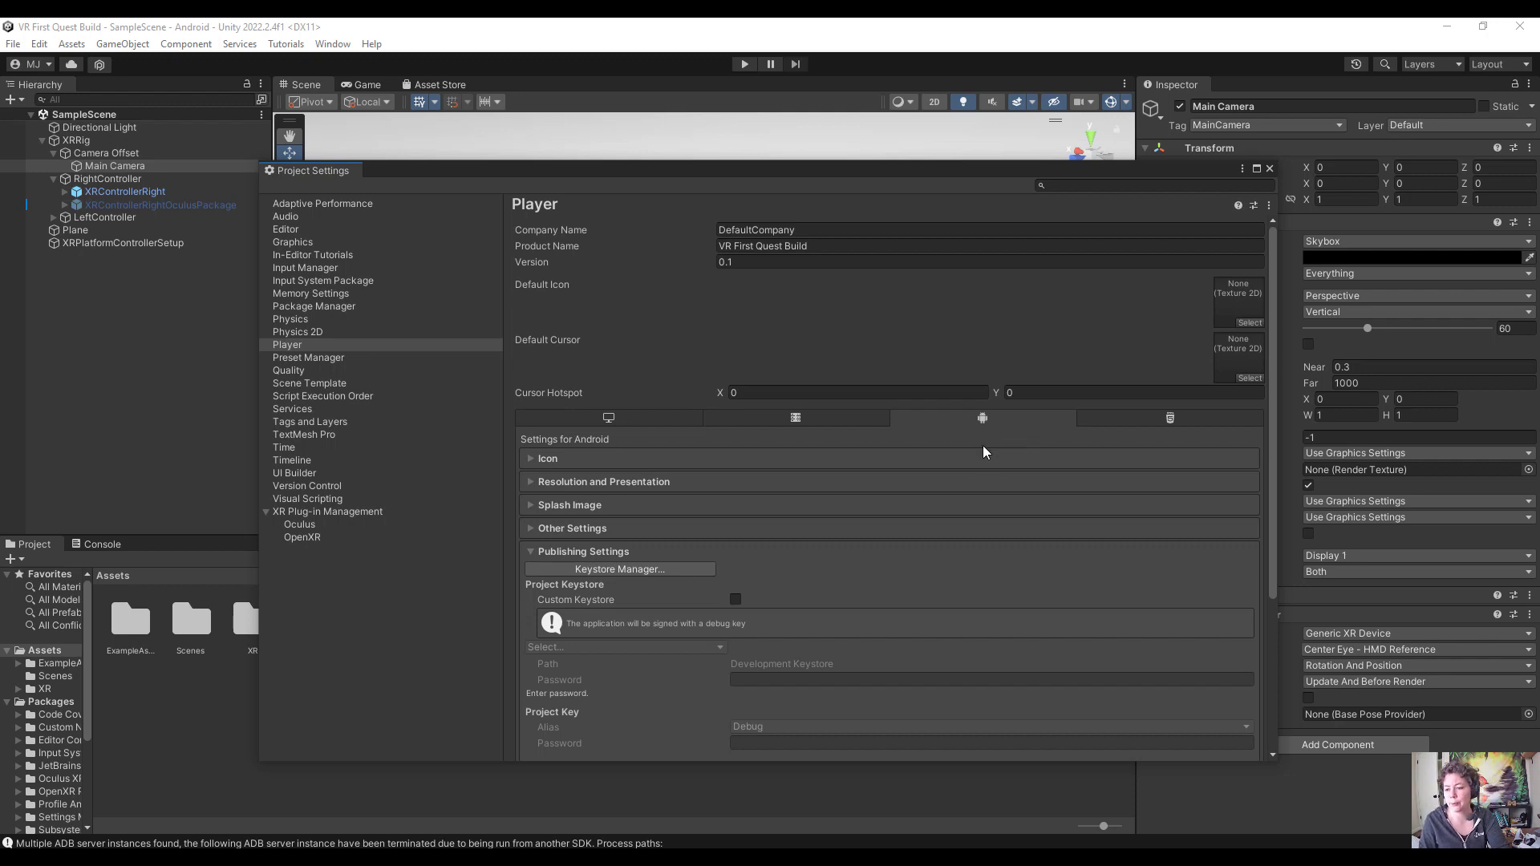
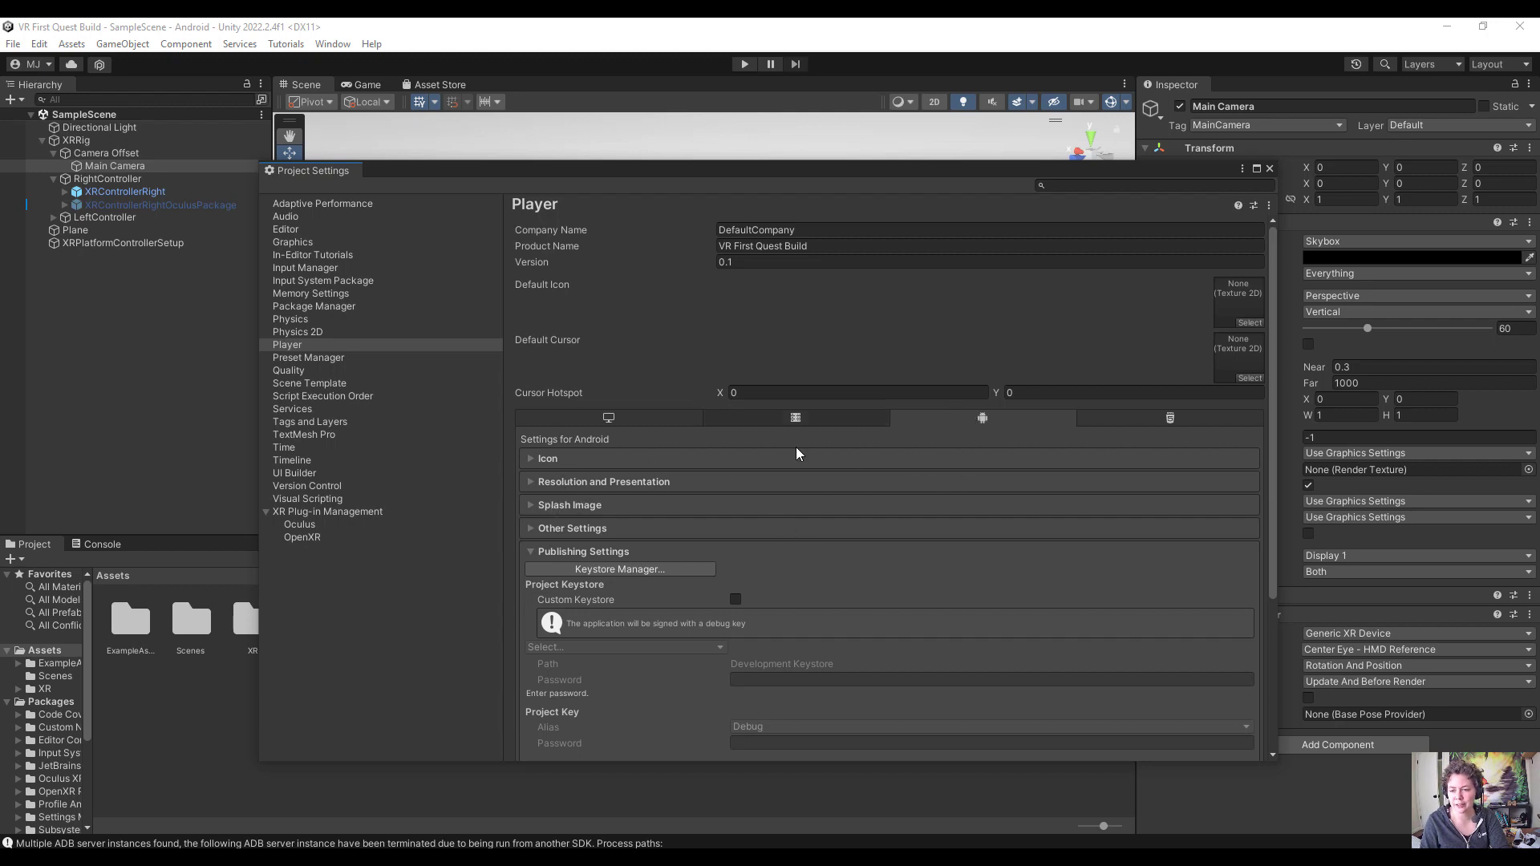
# - Set the texture compression format to ASTC in the Android Other Settings
pyautogui.click(569, 529)
pyautogui.scroll(-4, 651, 531)
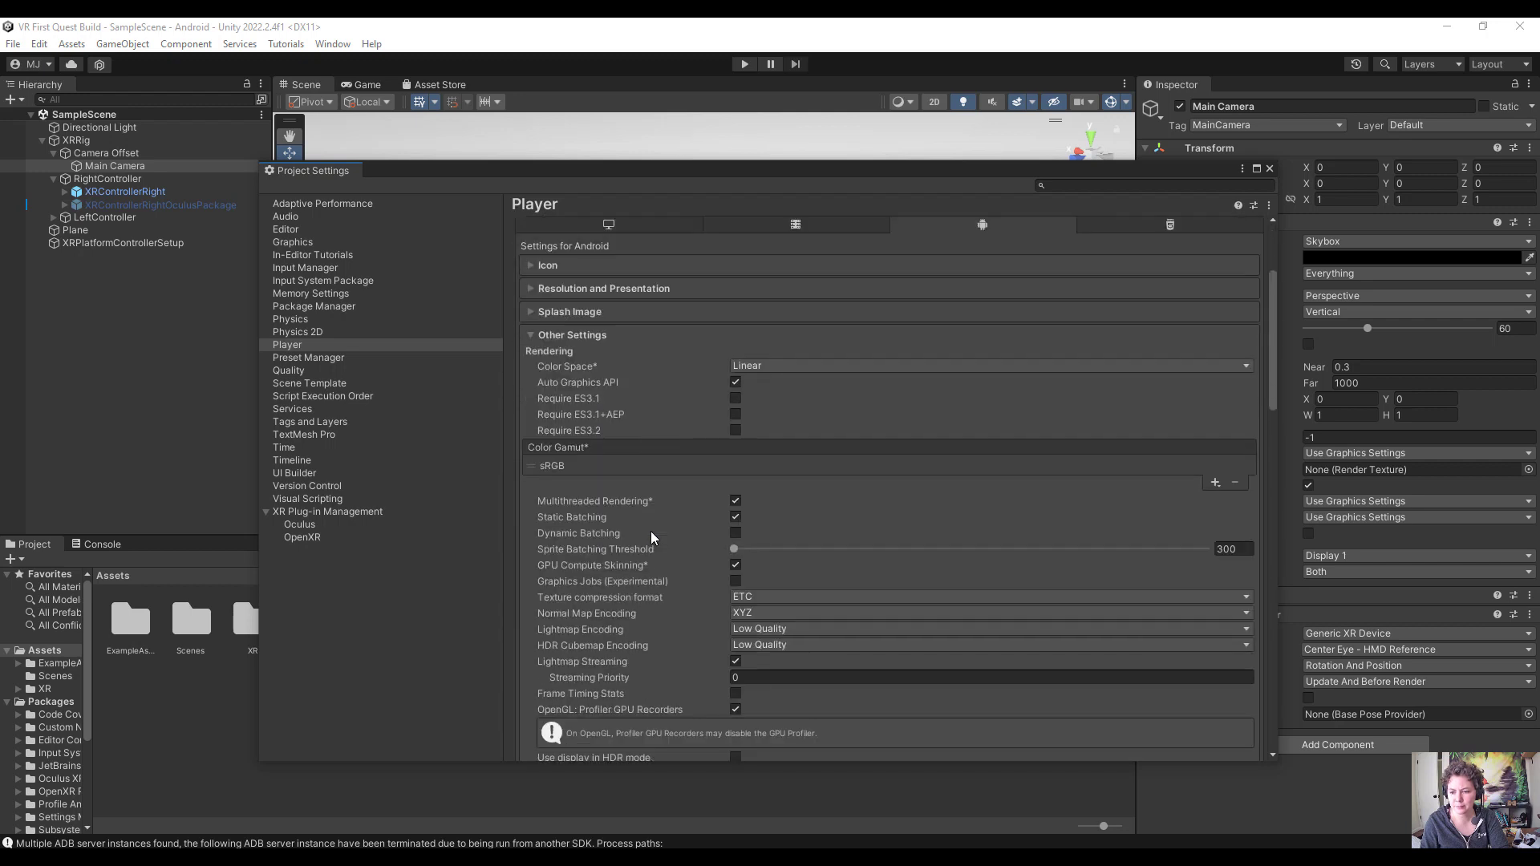
pyautogui.scroll(-3, 674, 533)
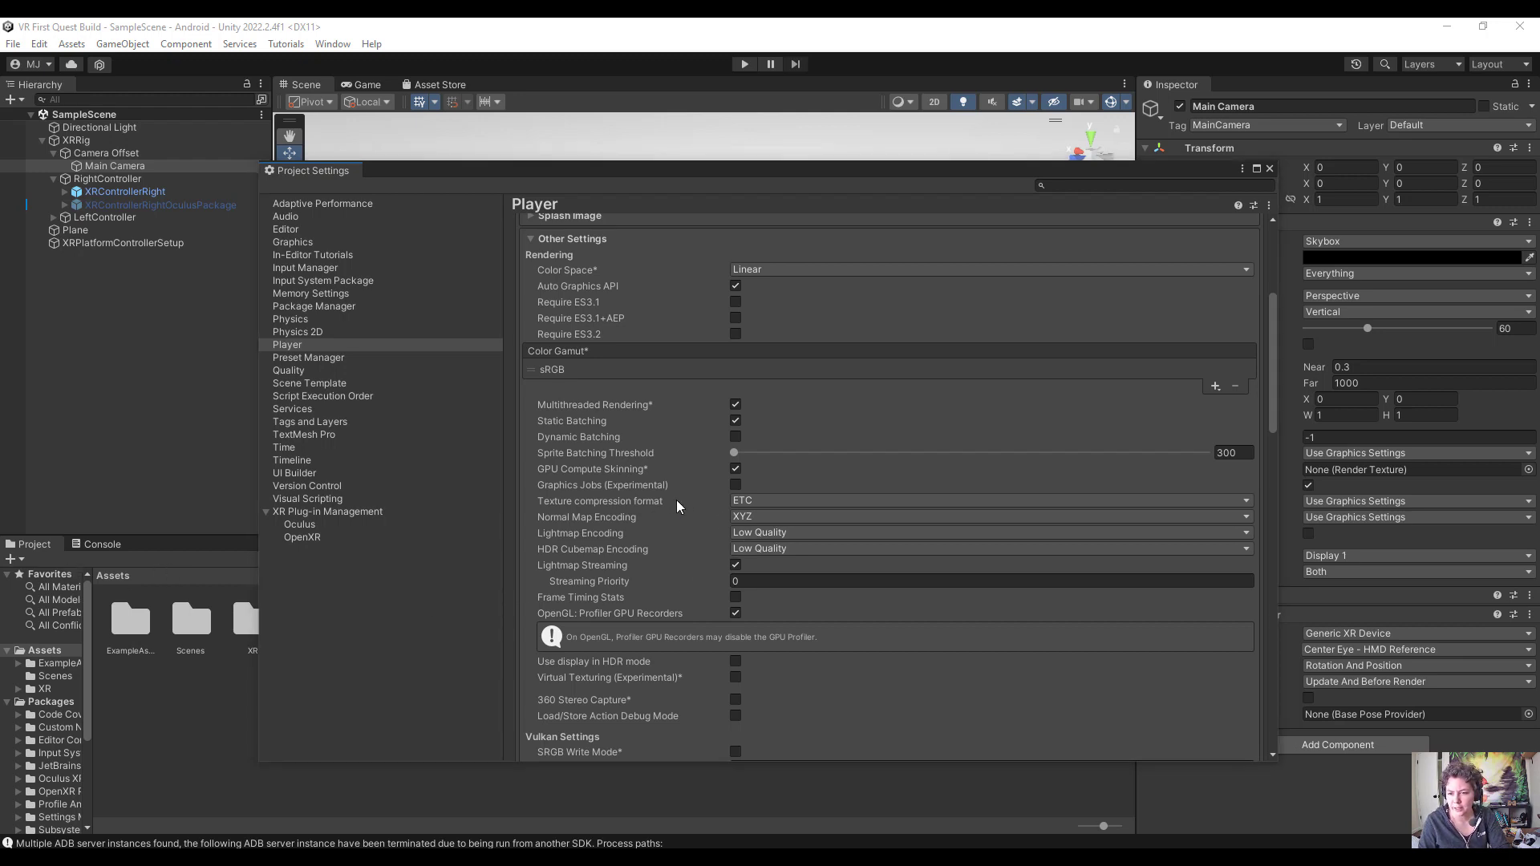
pyautogui.click(746, 502)
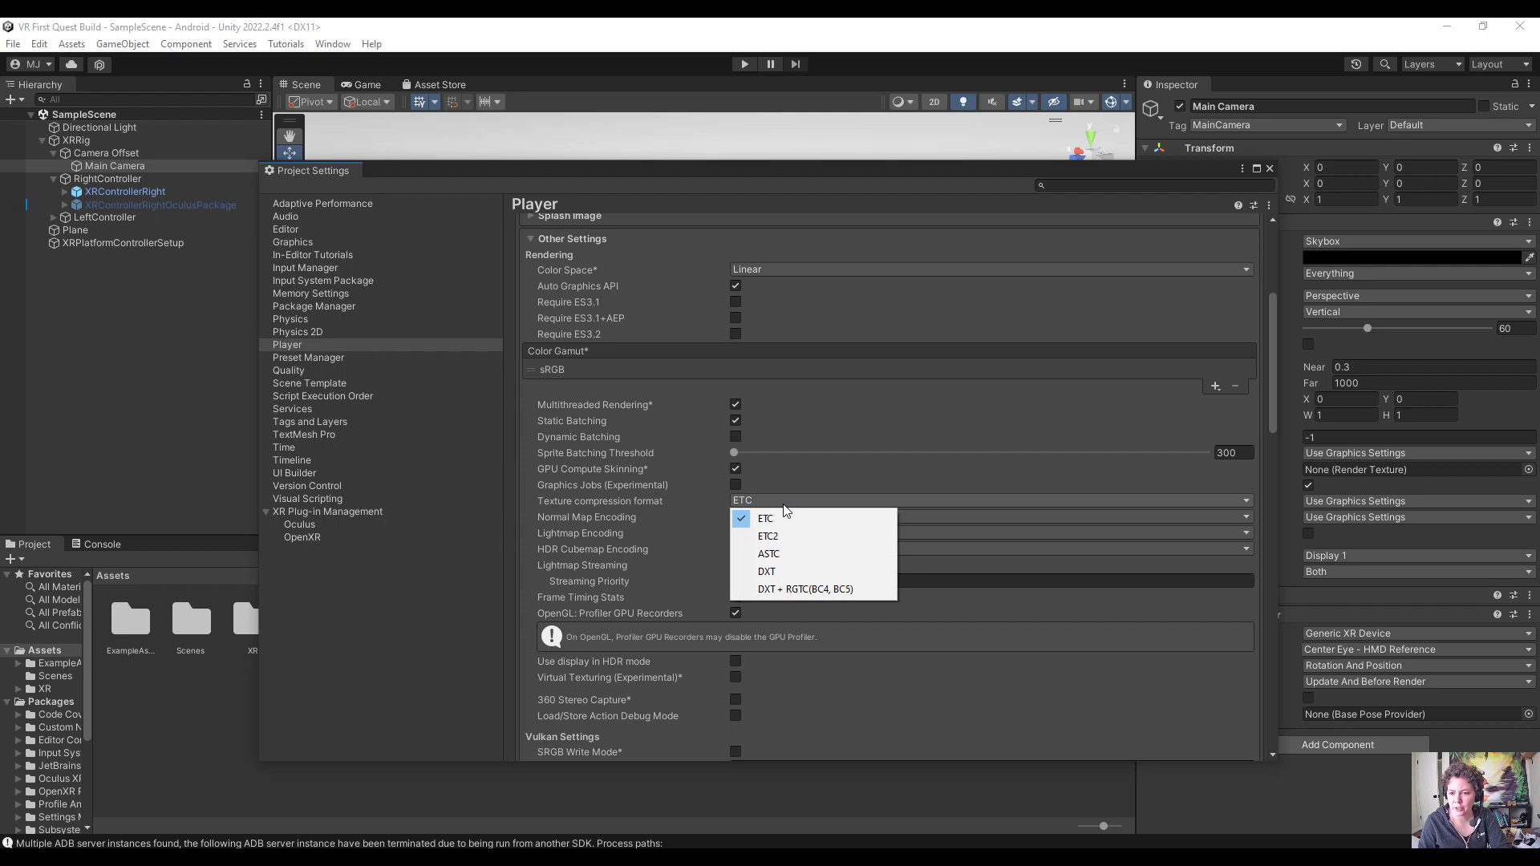
pyautogui.click(793, 560)
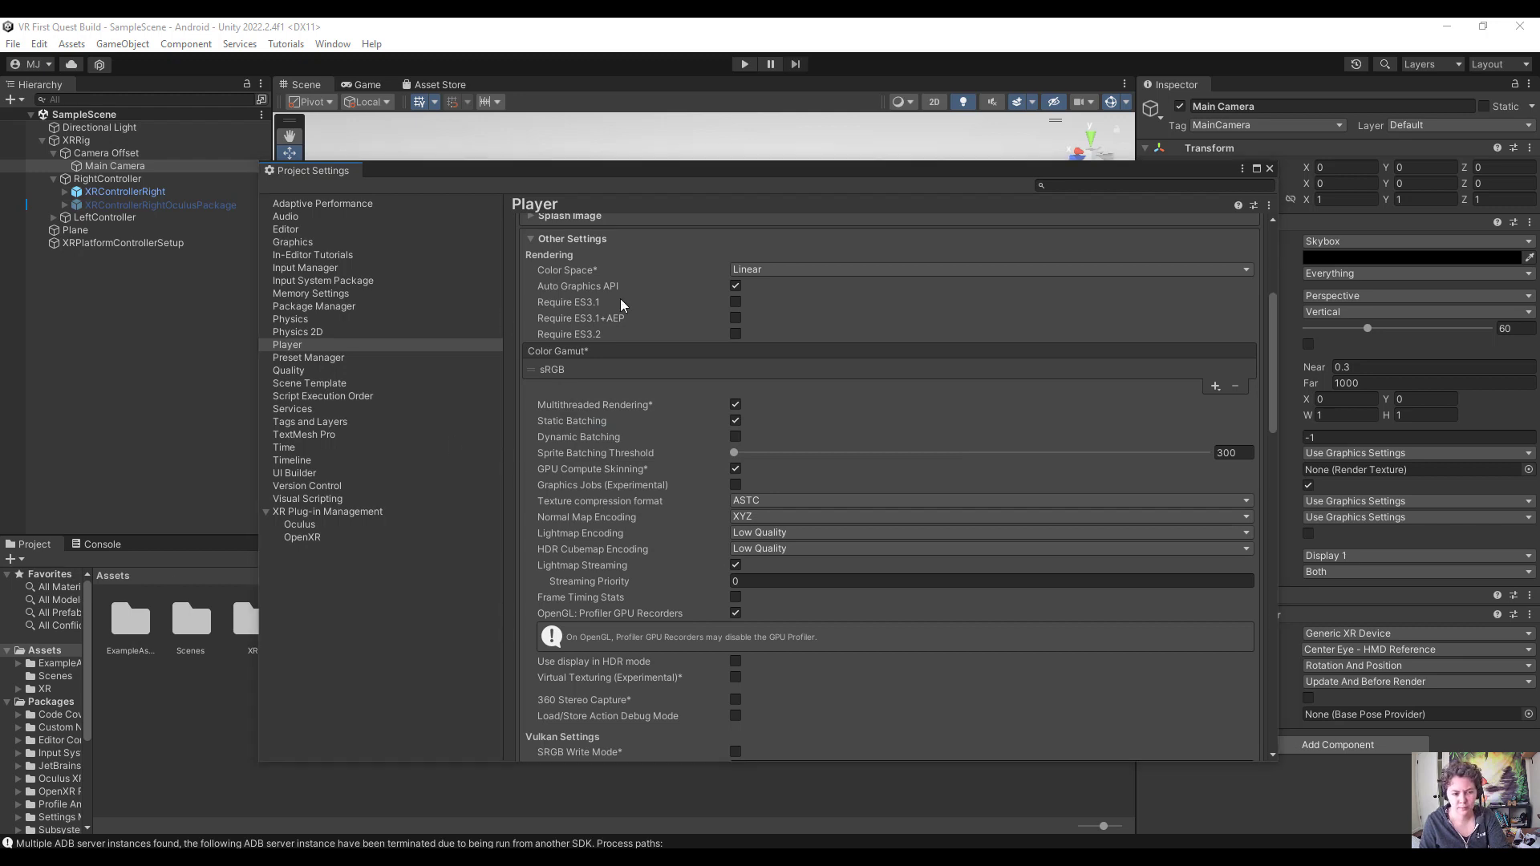
# - Turn off Override Default Package Name in the Android Identification settings
pyautogui.scroll(-8, 845, 479)
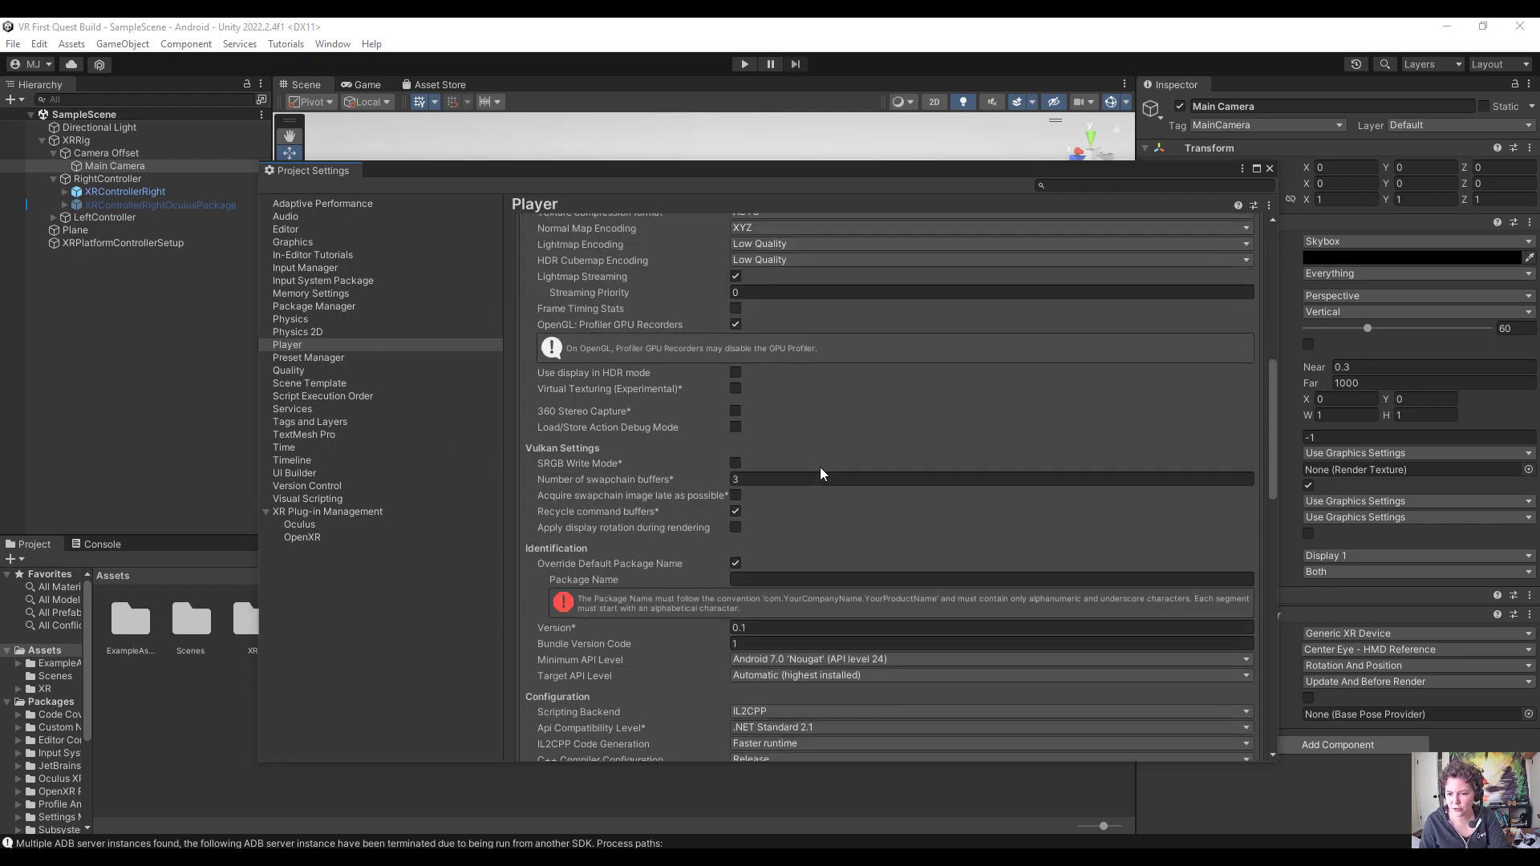
pyautogui.scroll(-3, 775, 464)
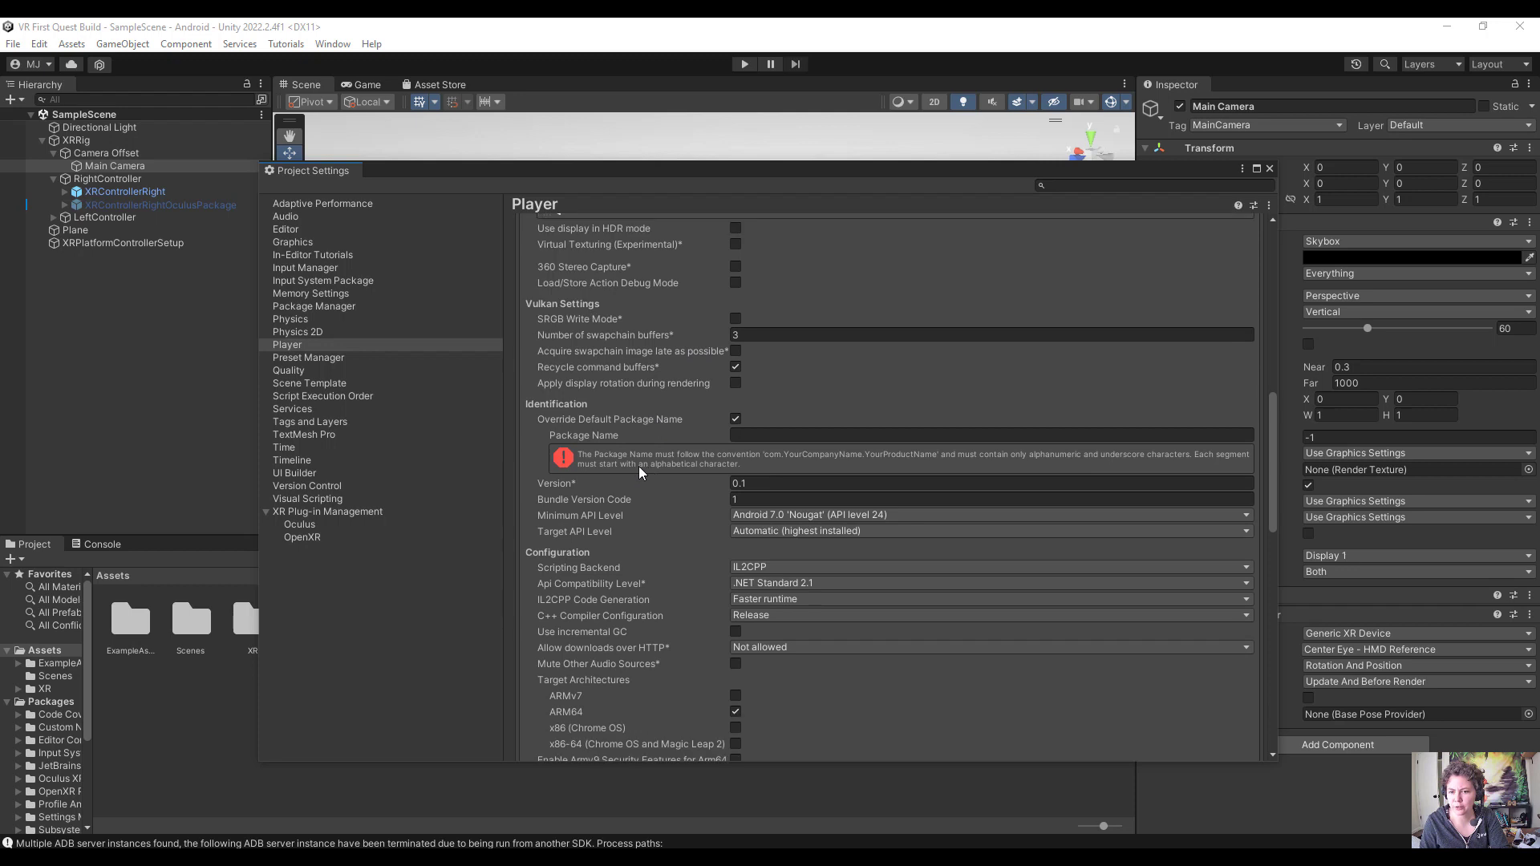
pyautogui.click(735, 419)
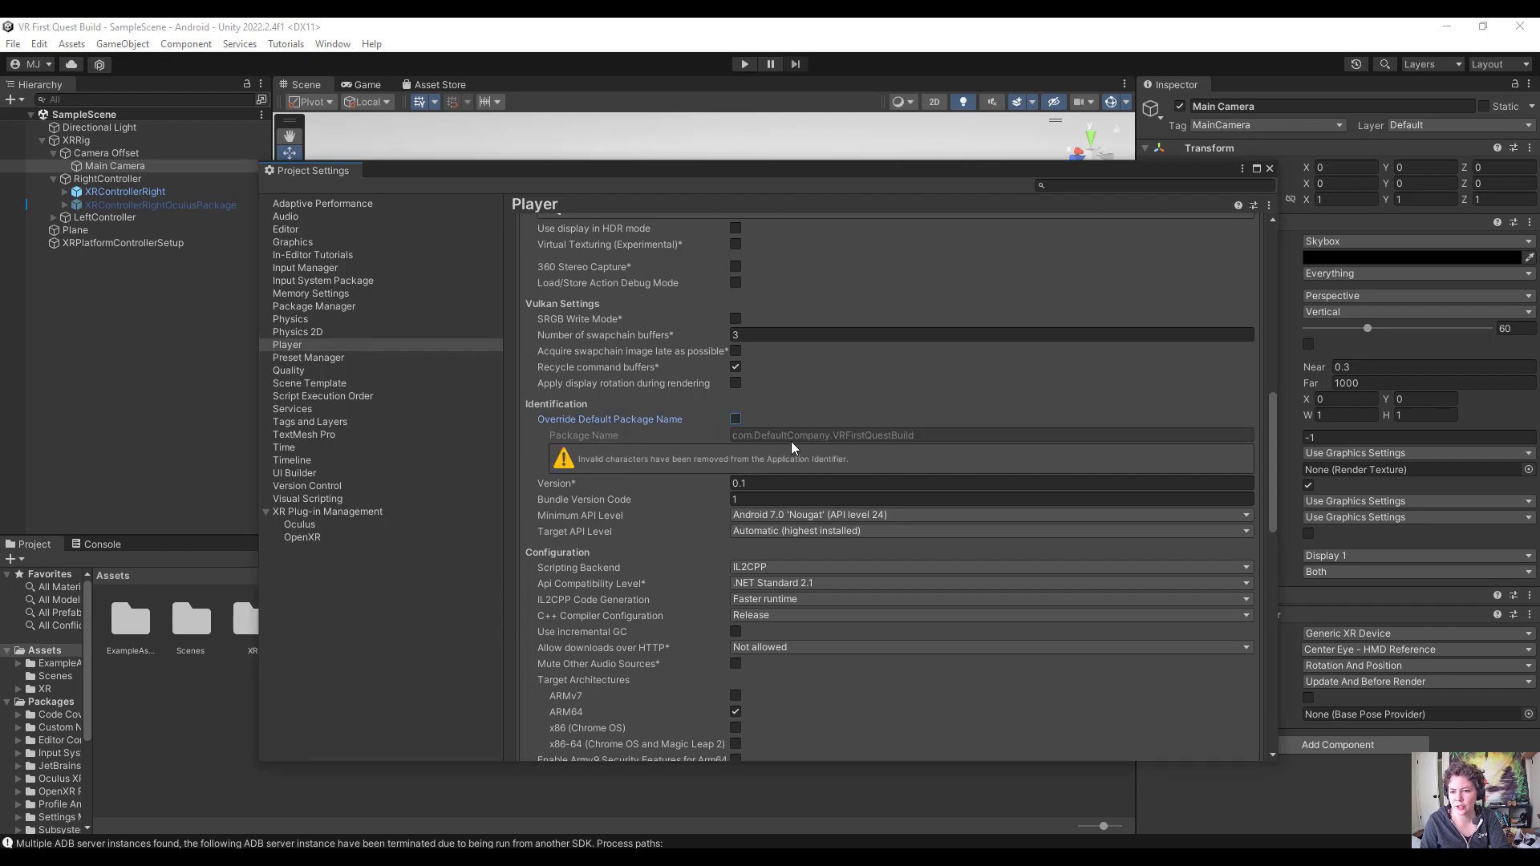
# - Re-enable the package name override to highlight the company and product parts of the name, and disable it again
pyautogui.click(735, 420)
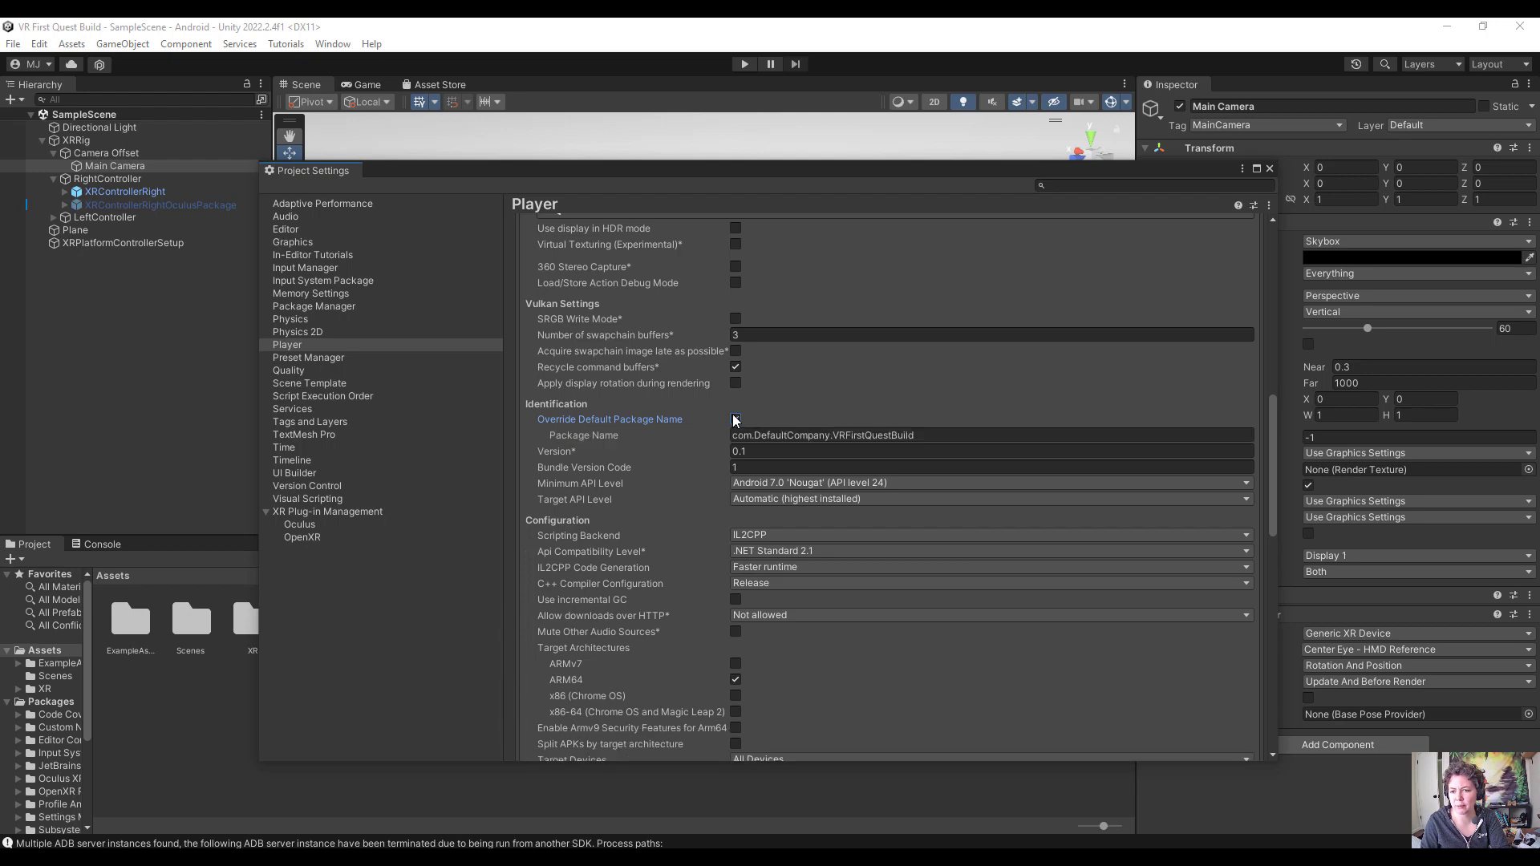
pyautogui.click(887, 436)
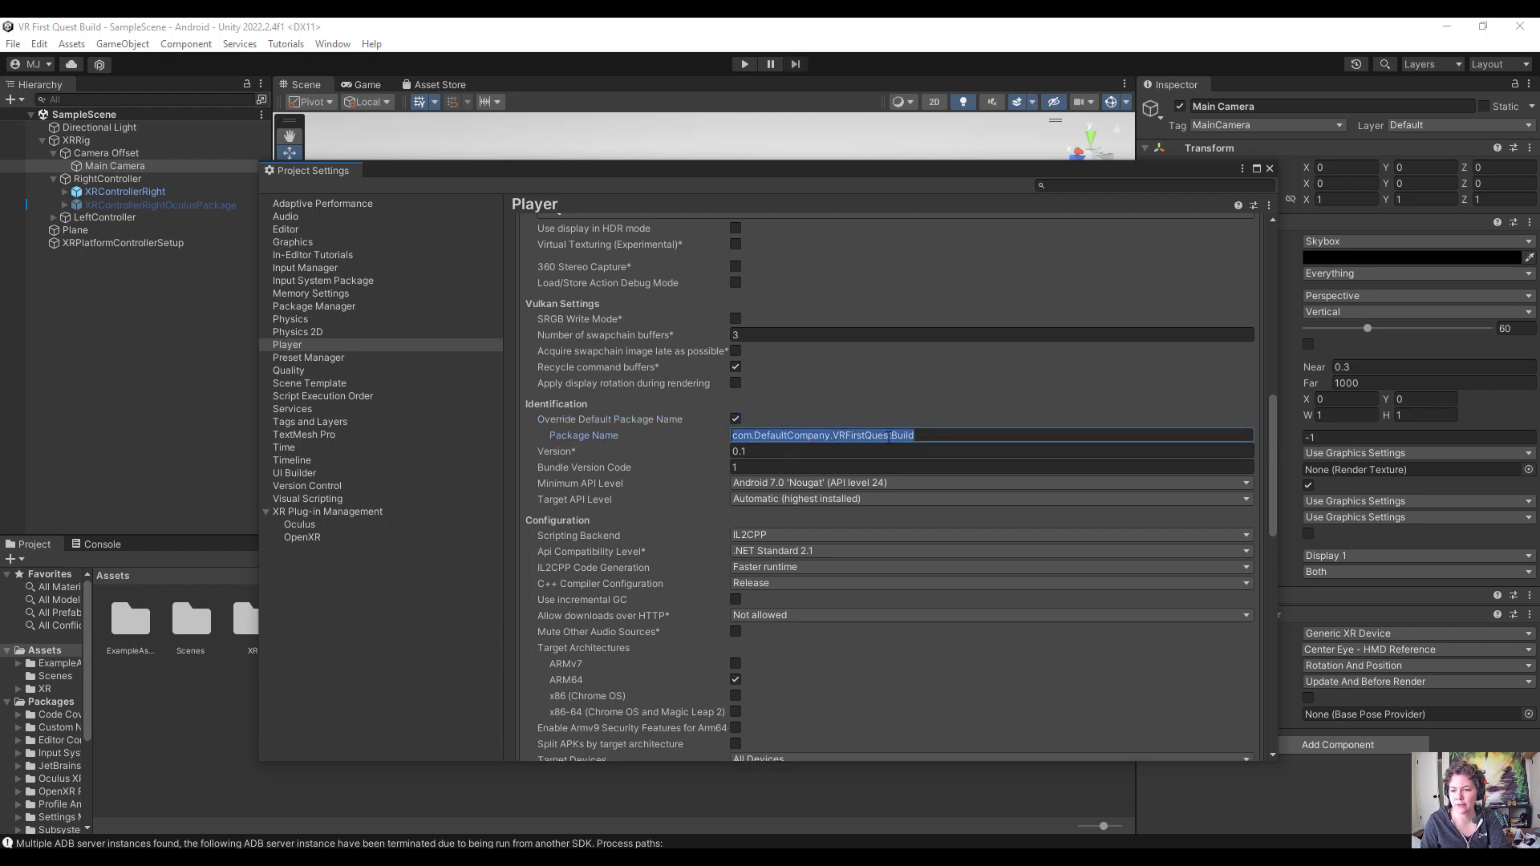
pyautogui.click(887, 436)
pyautogui.doubleClick(781, 434)
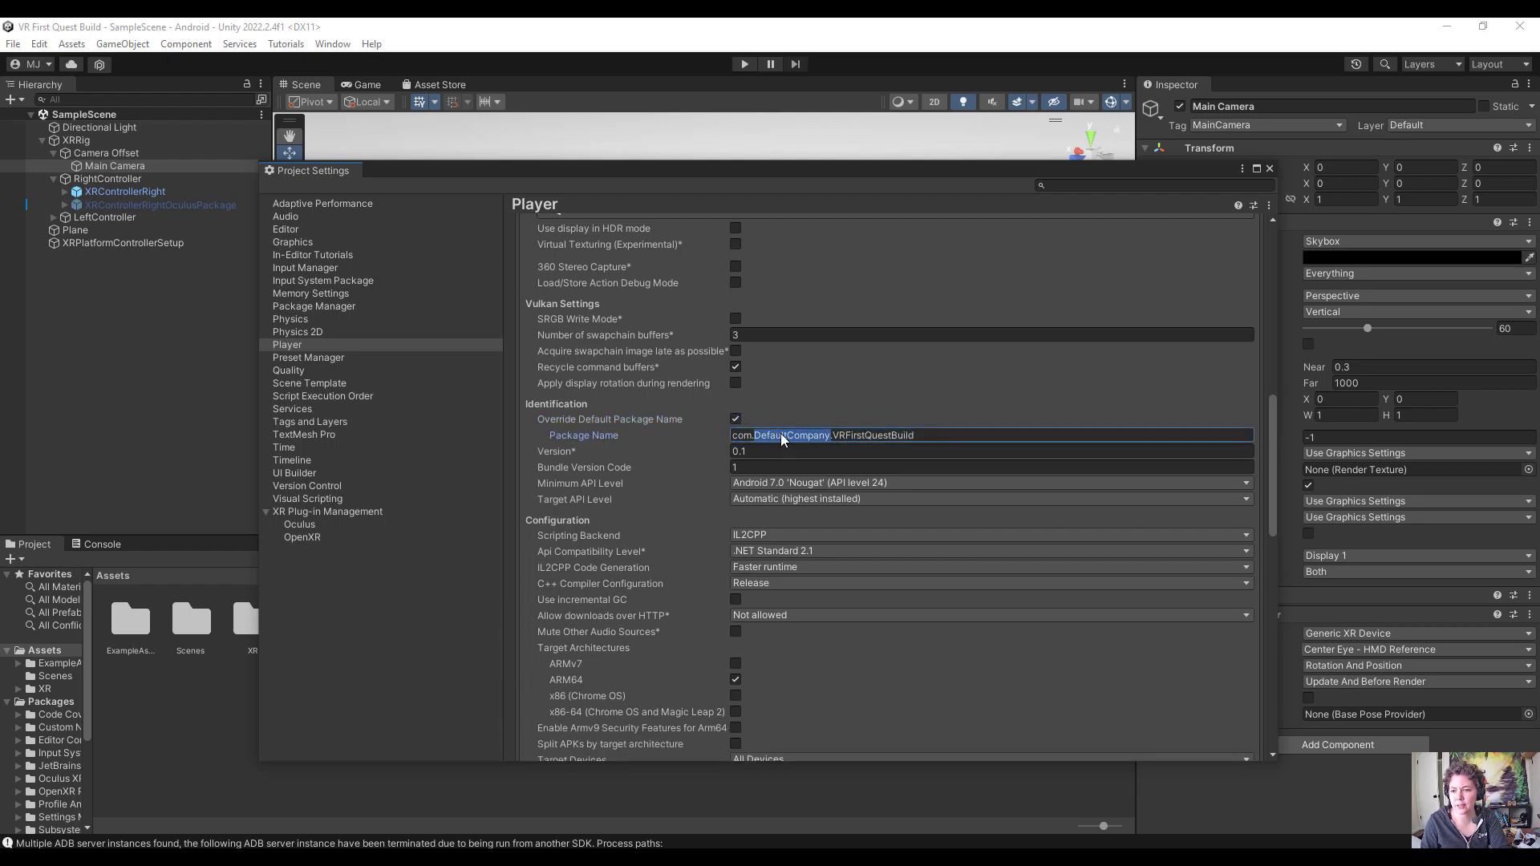
pyautogui.click(871, 438)
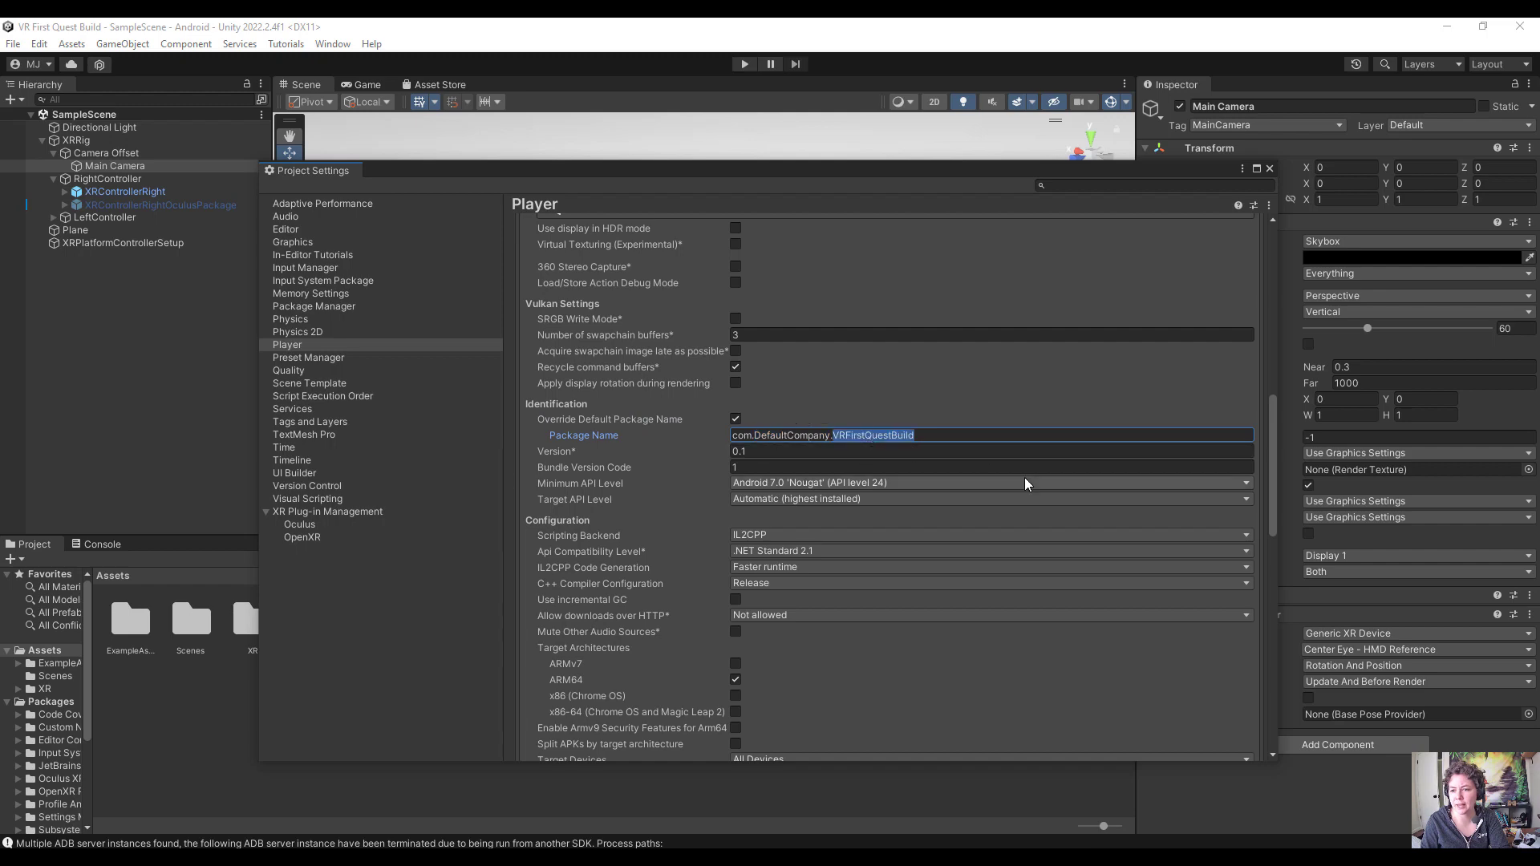
pyautogui.click(738, 418)
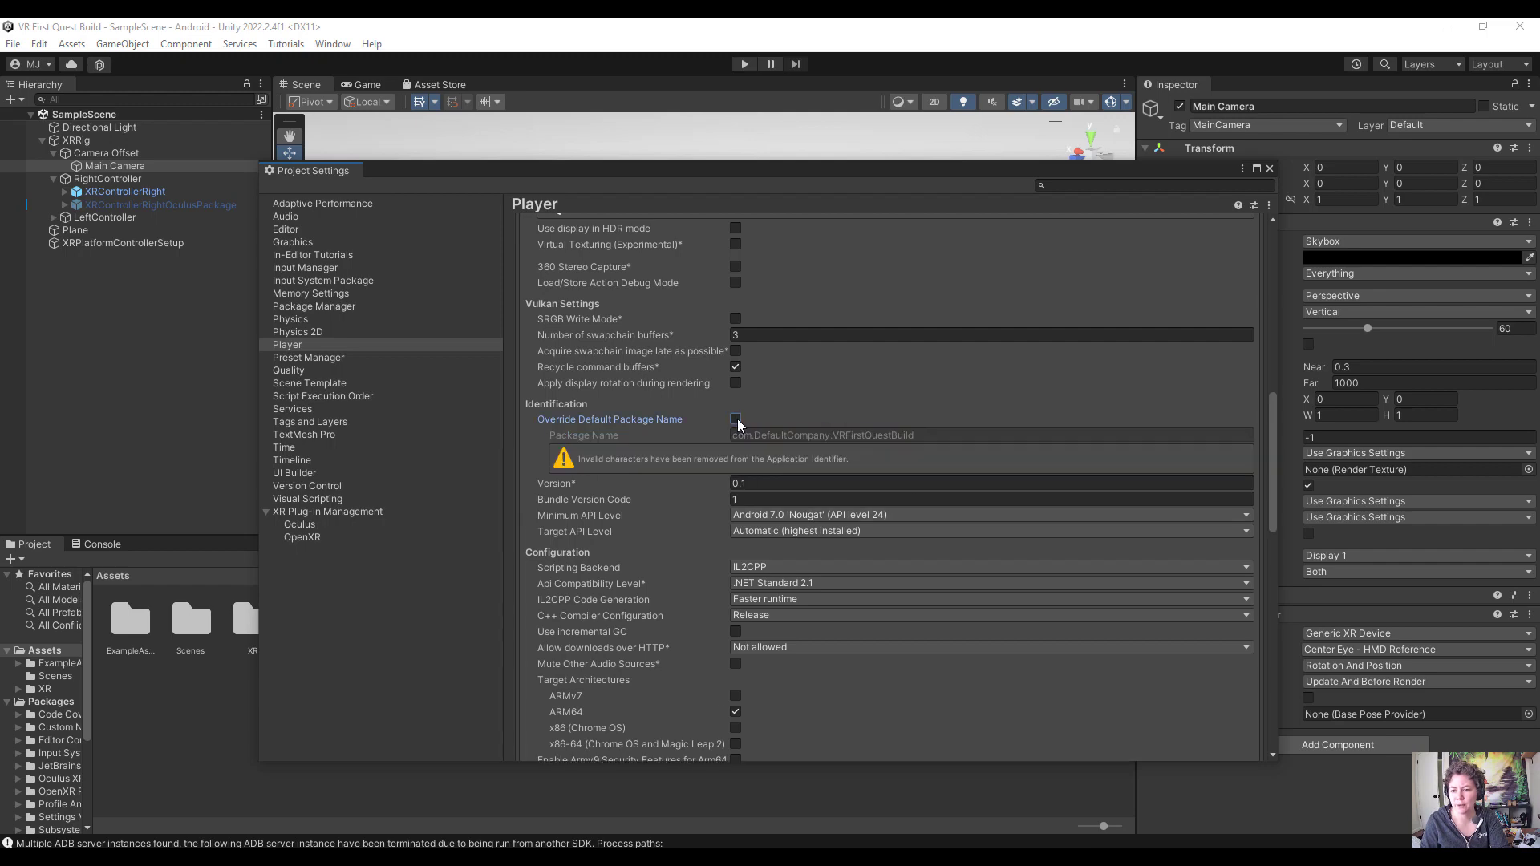
# - Review the Company Name and Product Name fields in the Player settings, leaving both values as they are
pyautogui.scroll(10, 961, 475)
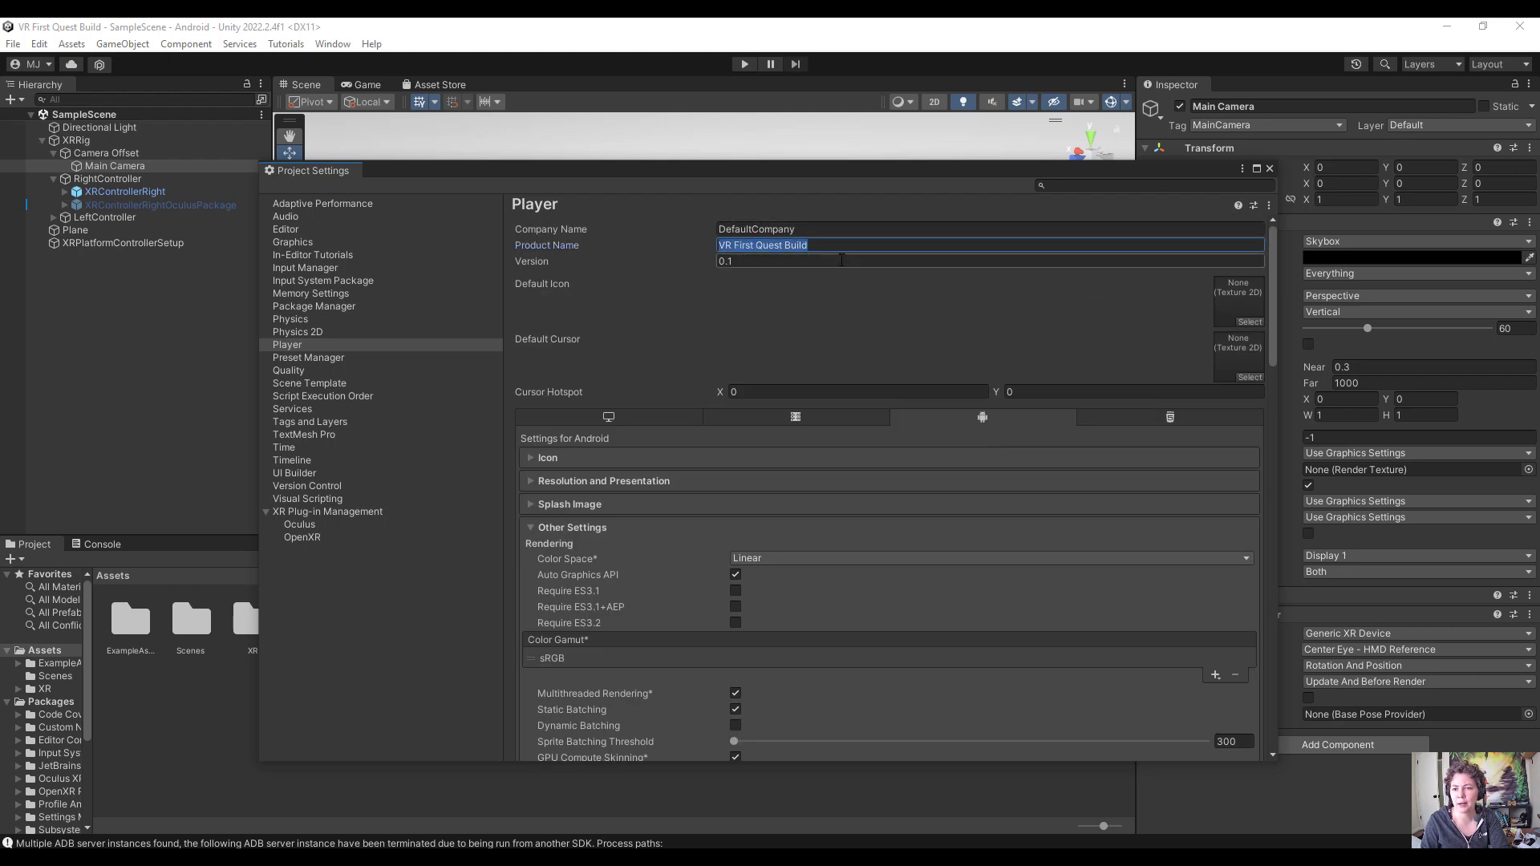
pyautogui.click(775, 227)
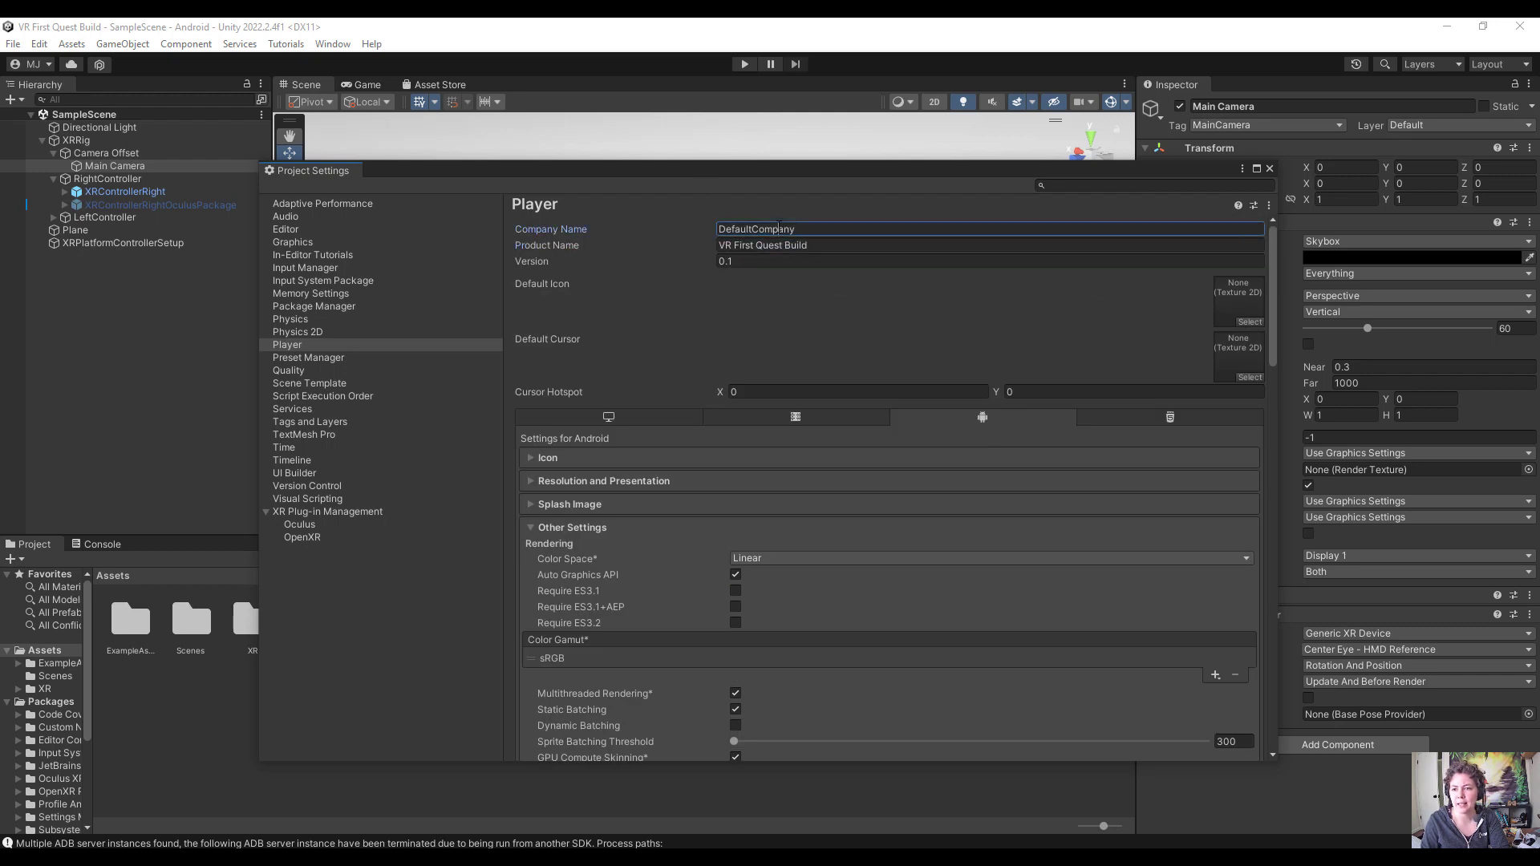
pyautogui.click(829, 242)
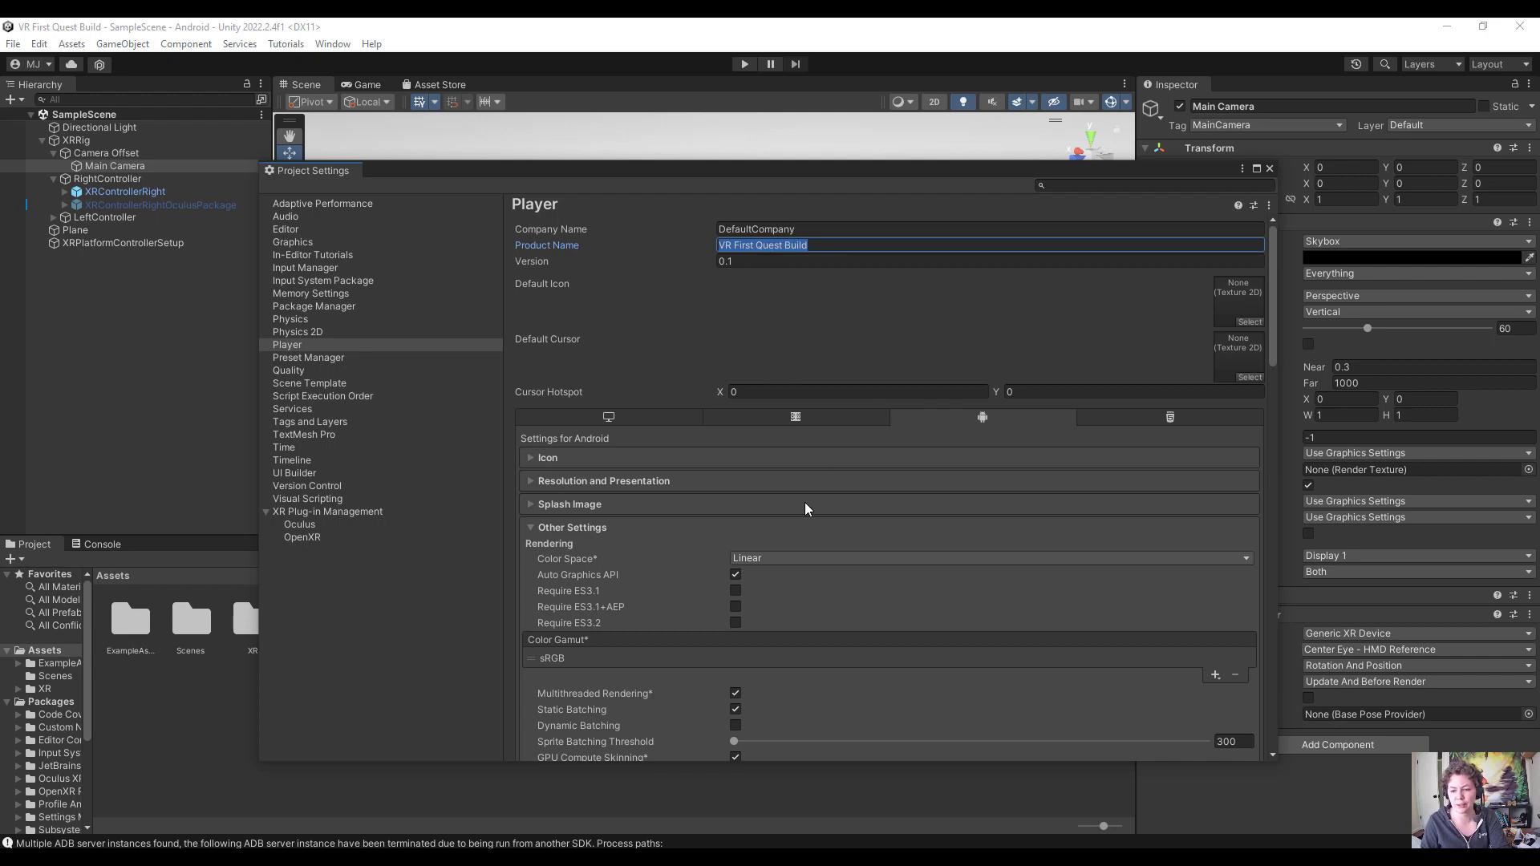
pyautogui.press('Return')
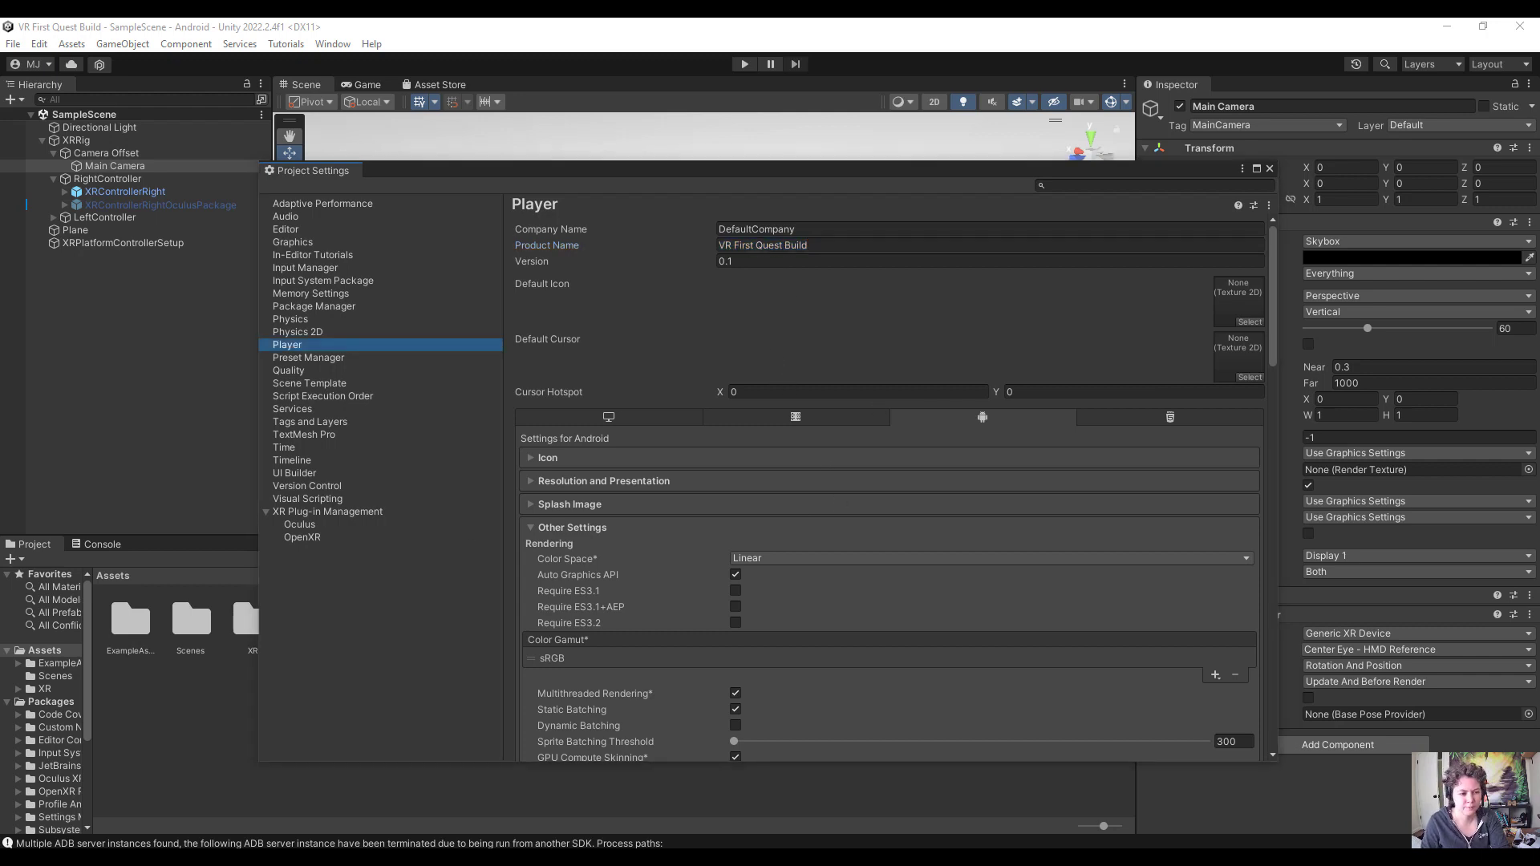
# - In XR Plug-in Management, check the desktop plug-in providers and enable OpenXR as the Android provider
pyautogui.click(358, 512)
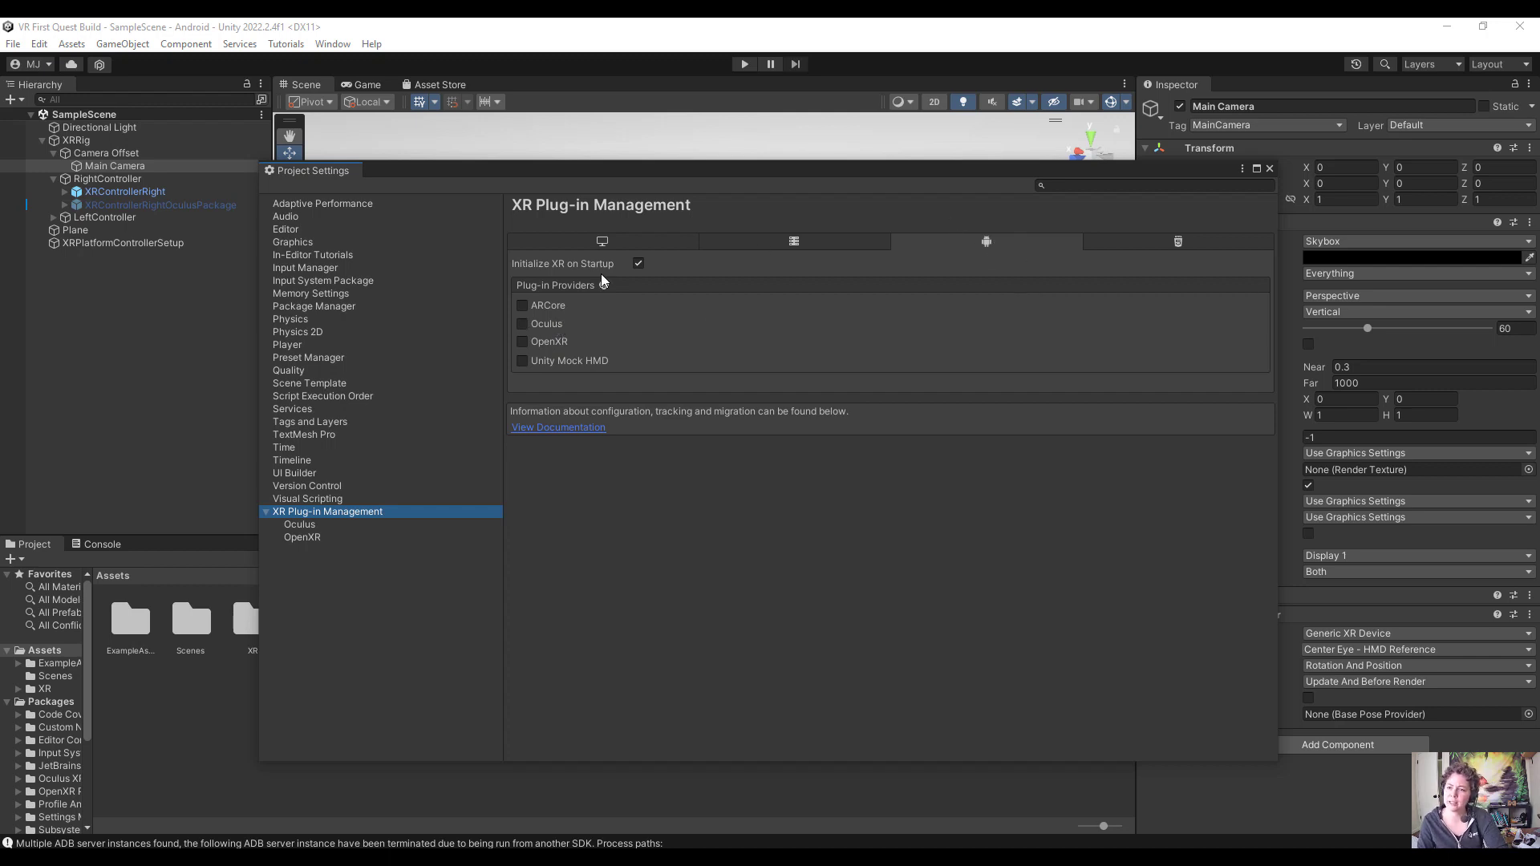
pyautogui.click(617, 243)
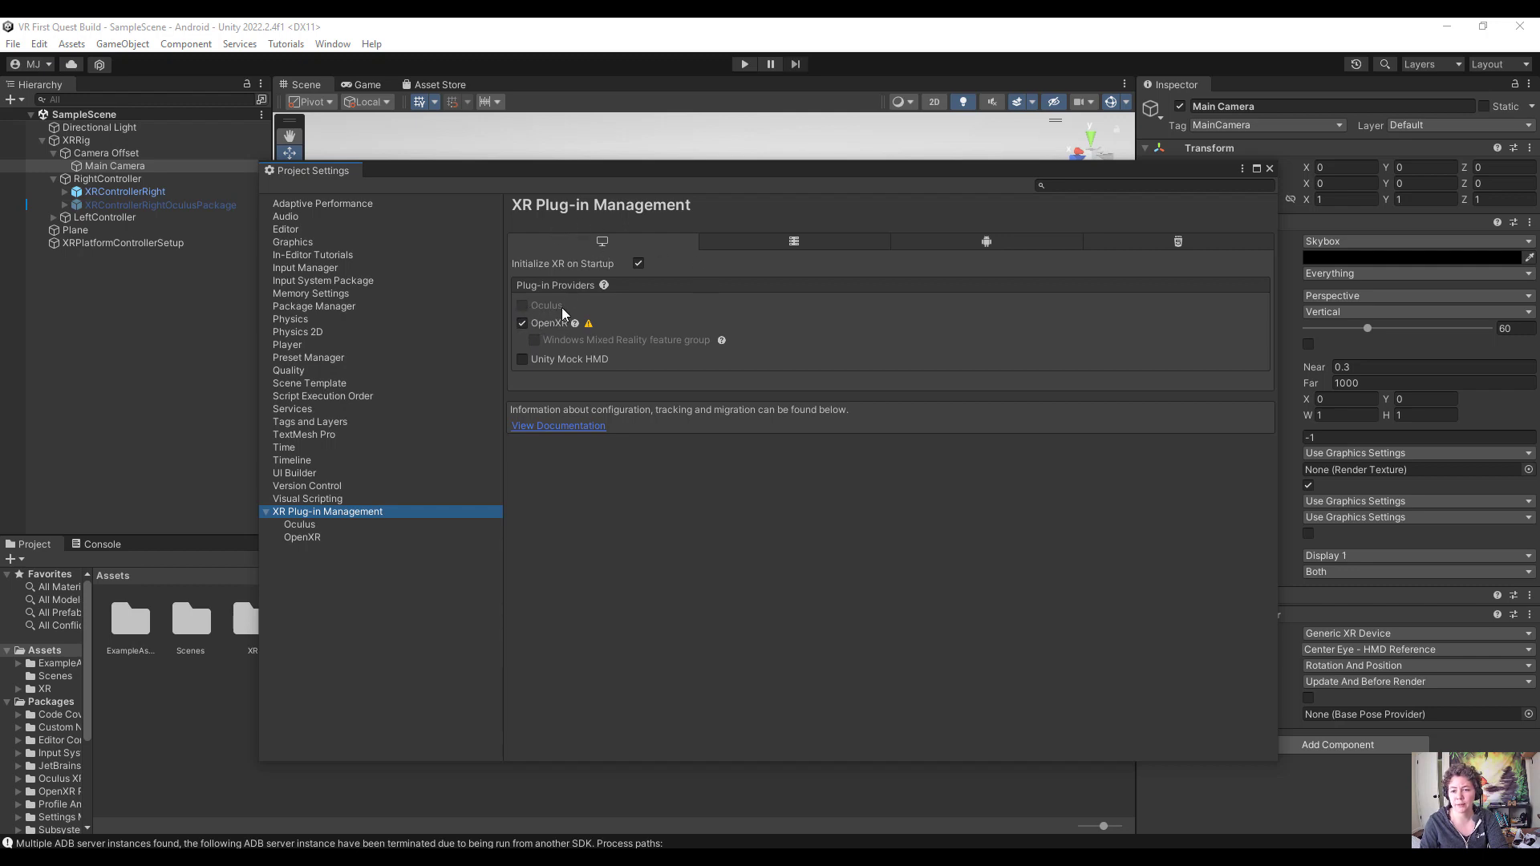
pyautogui.click(993, 242)
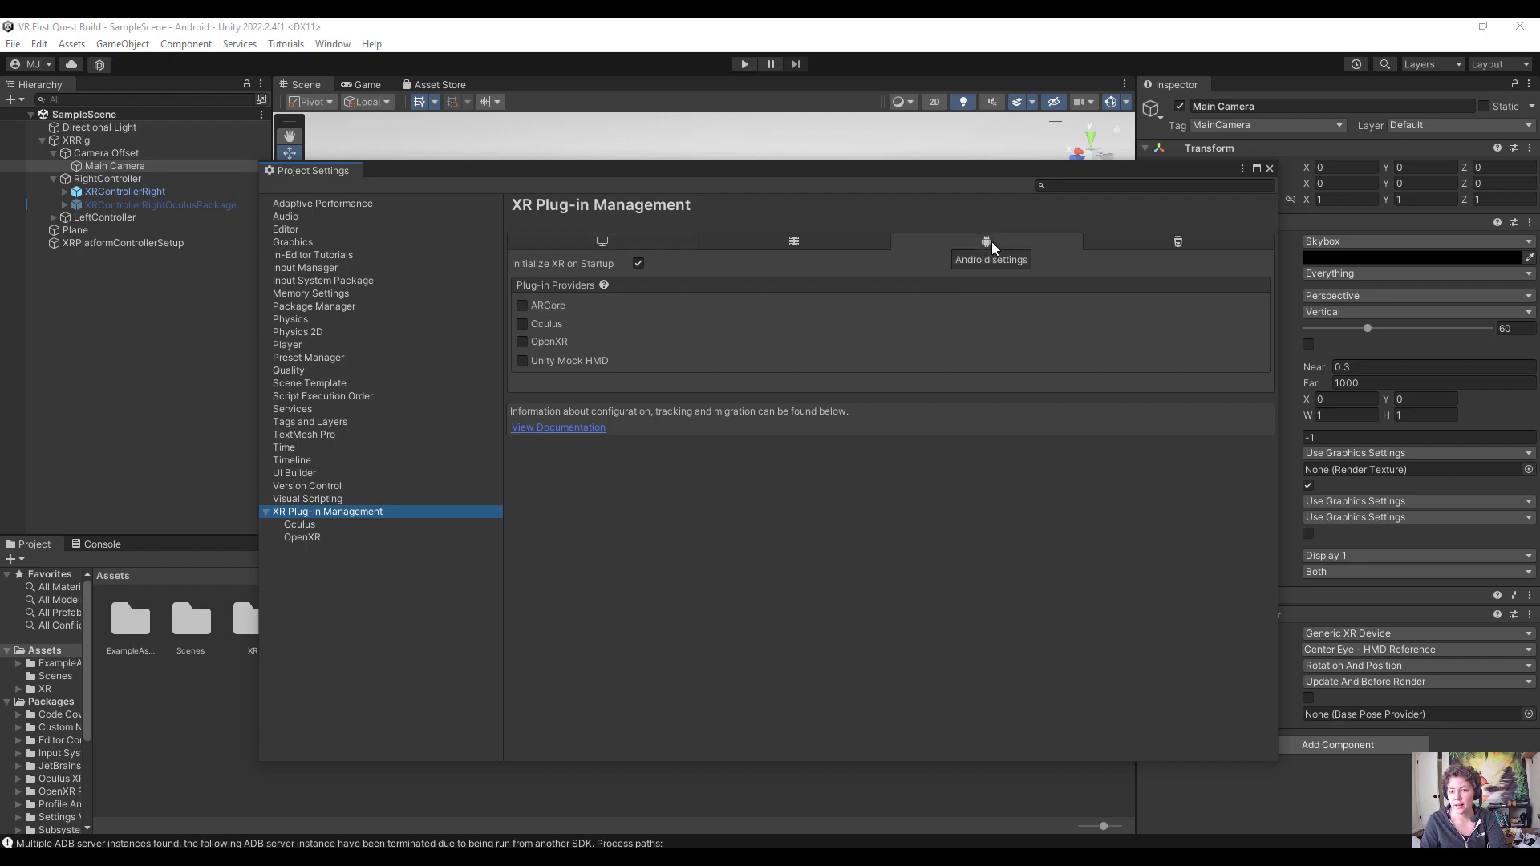
pyautogui.click(547, 343)
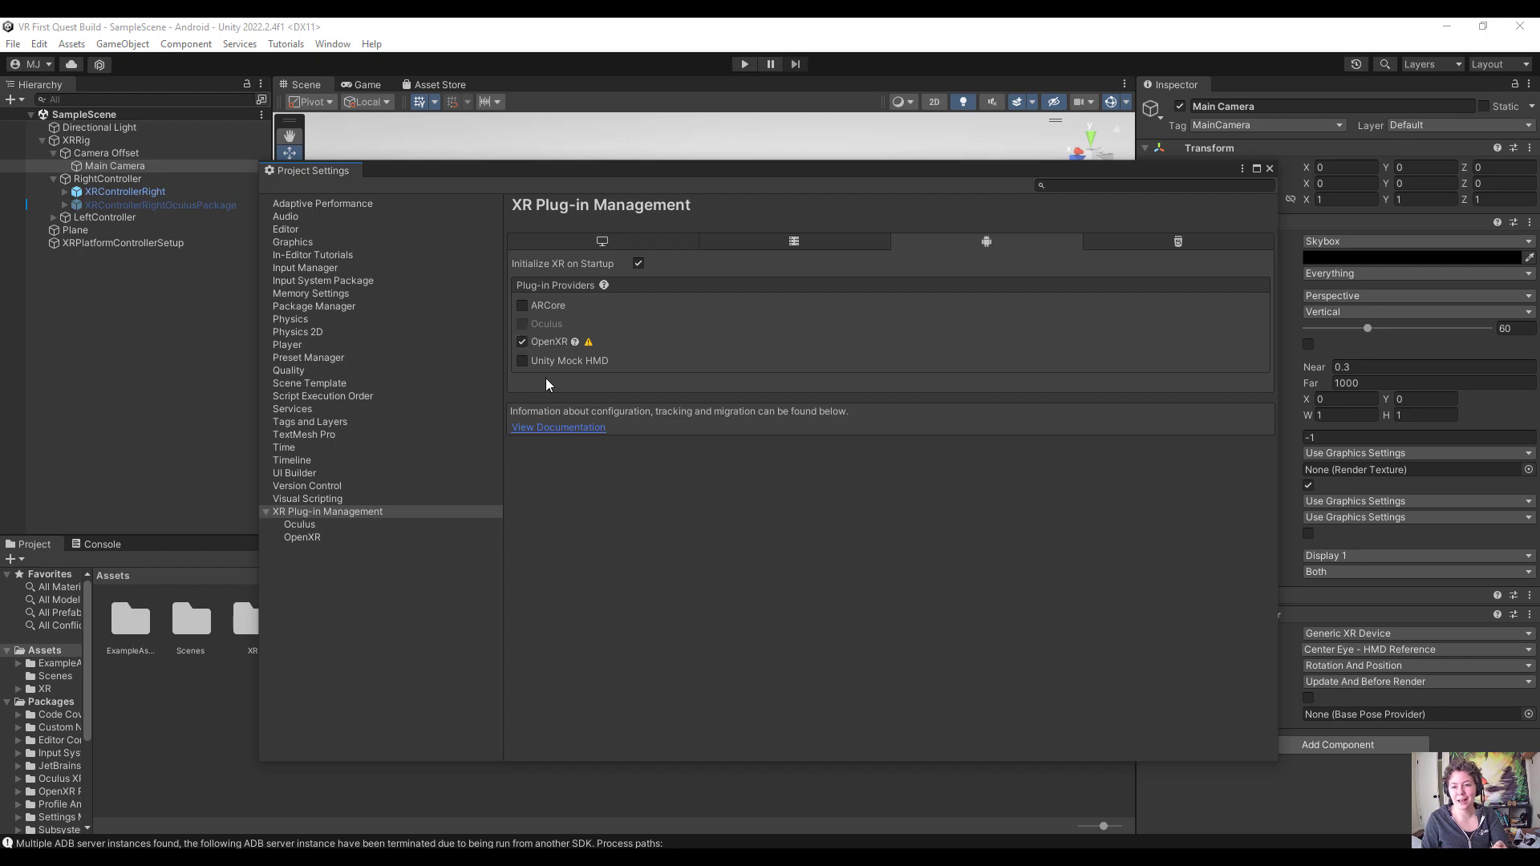
# - Apply all automatic fixes to the Android OpenXR provider's project validation issues and close the validation window
pyautogui.click(589, 342)
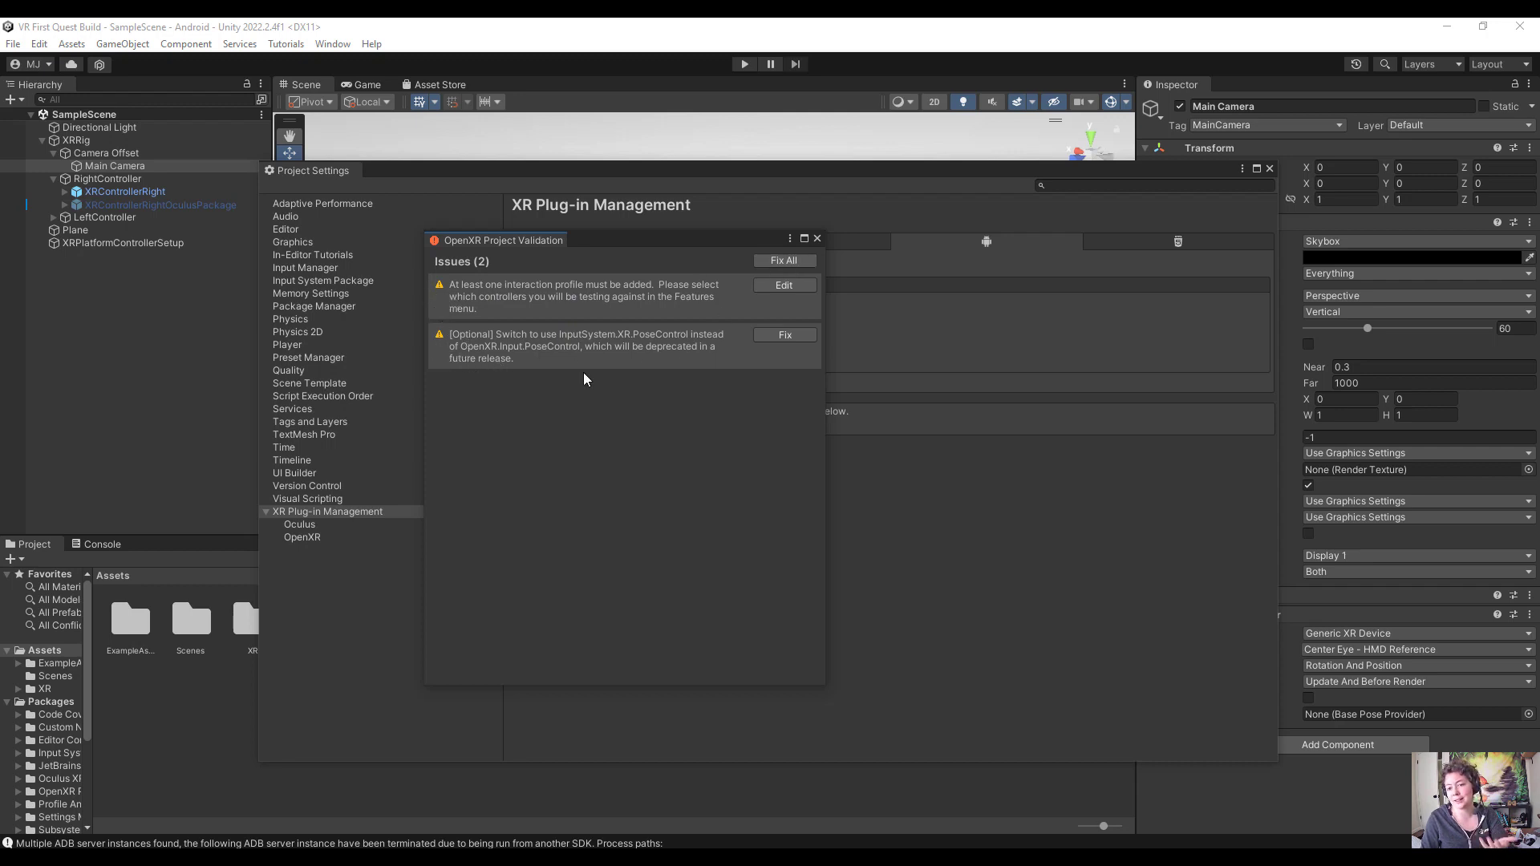
pyautogui.click(767, 262)
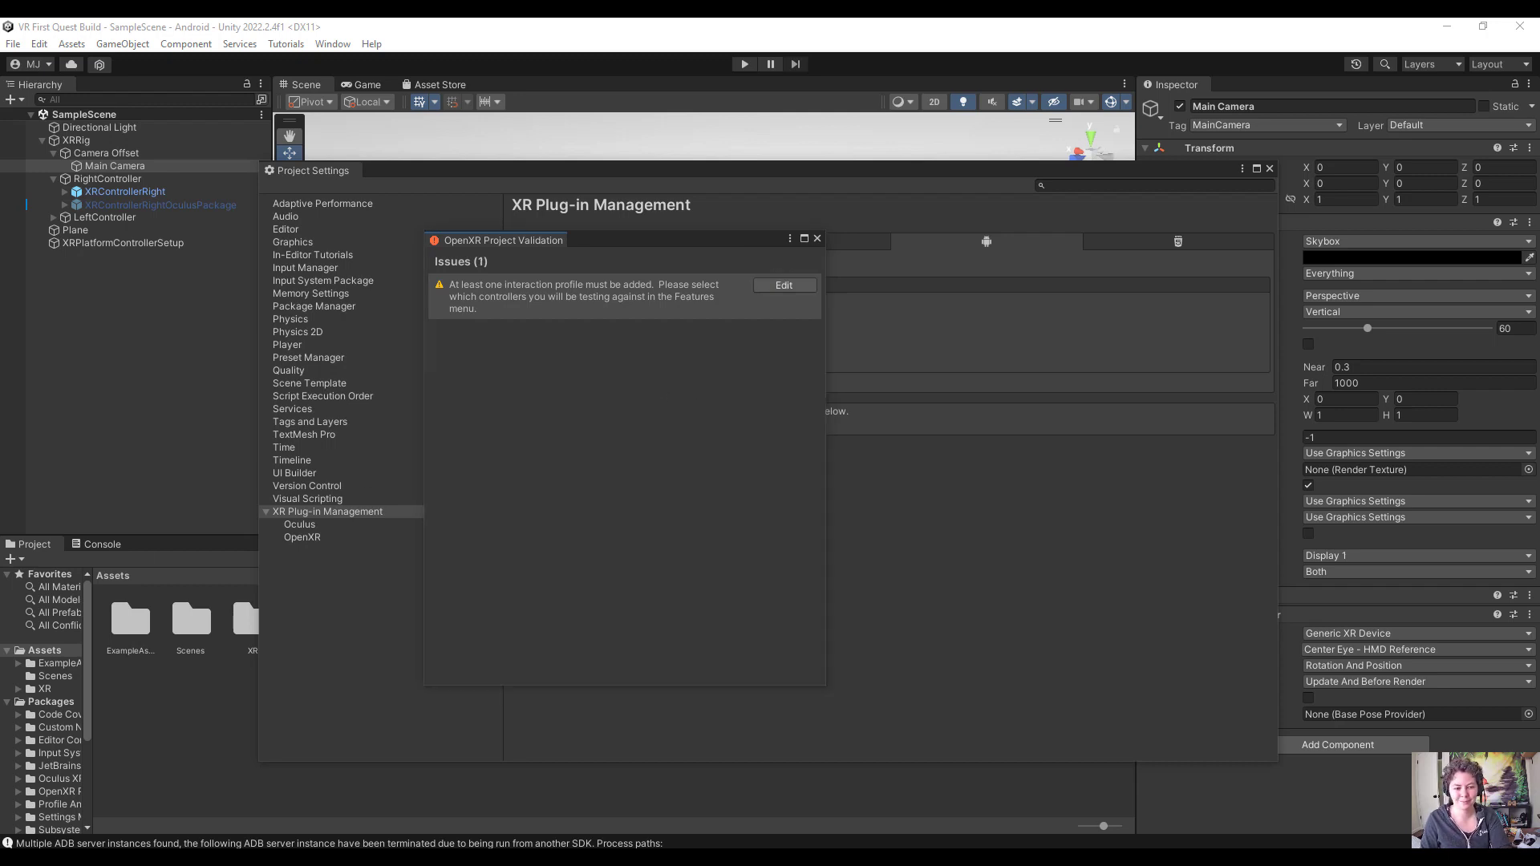
pyautogui.click(818, 238)
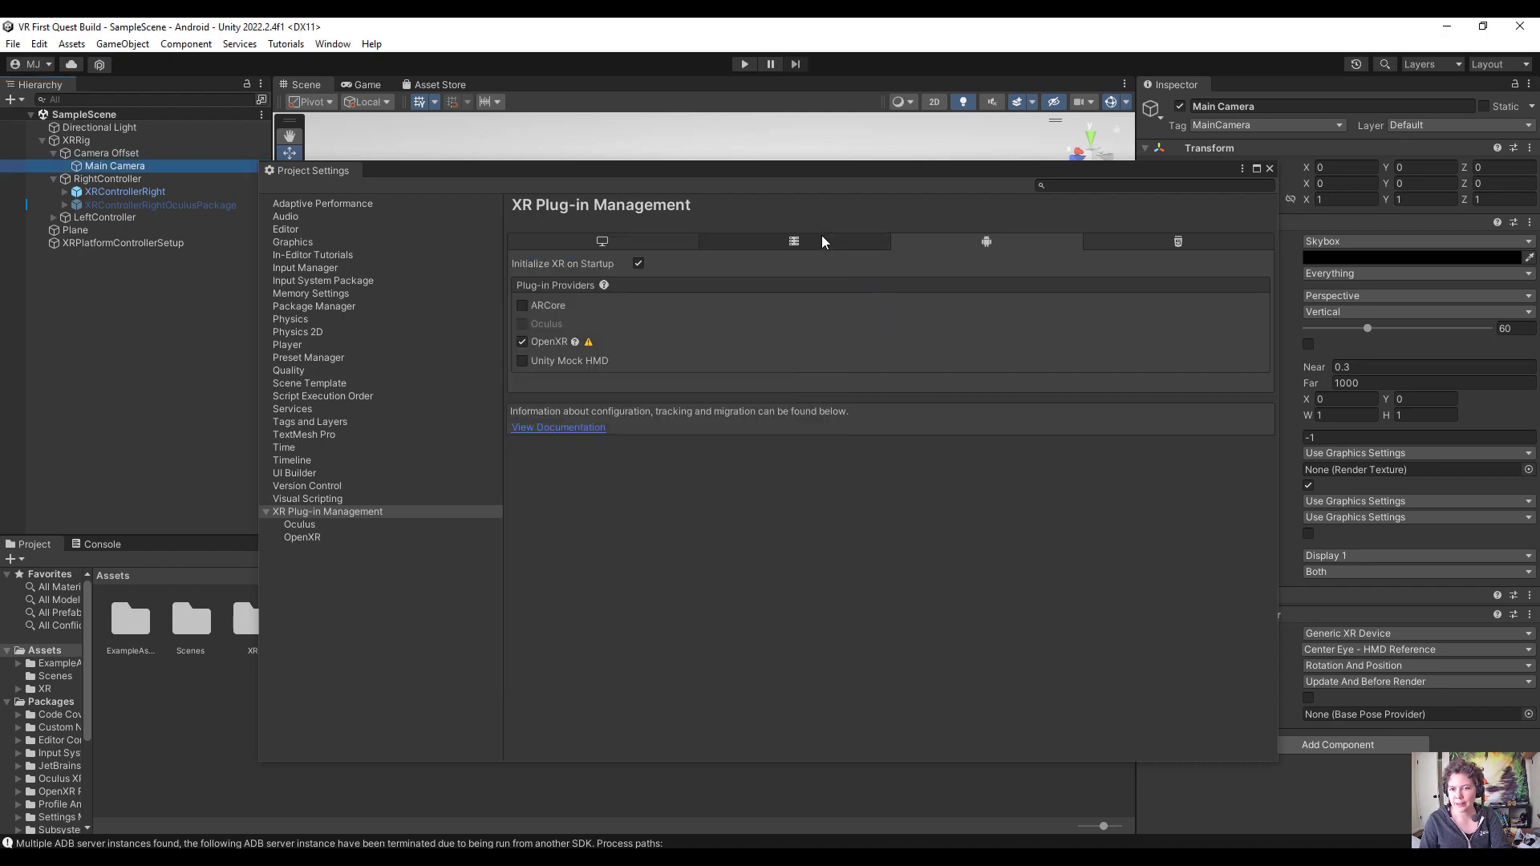
# - Check the OpenXR and Oculus plug-in pages, and enable Meta Quest Support in the Android OpenXR feature groups
pyautogui.click(315, 537)
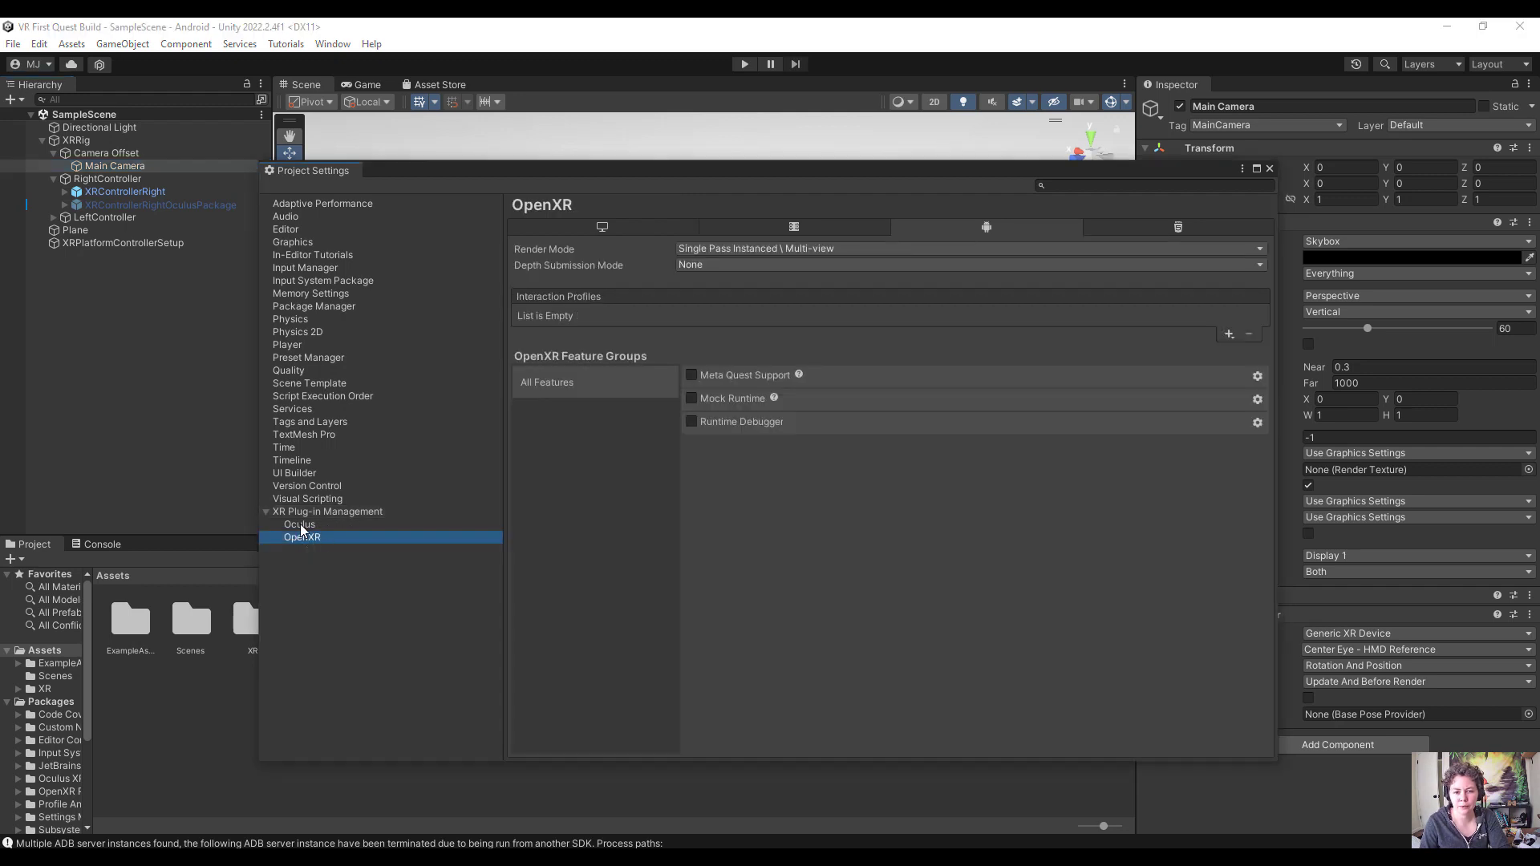
pyautogui.click(302, 526)
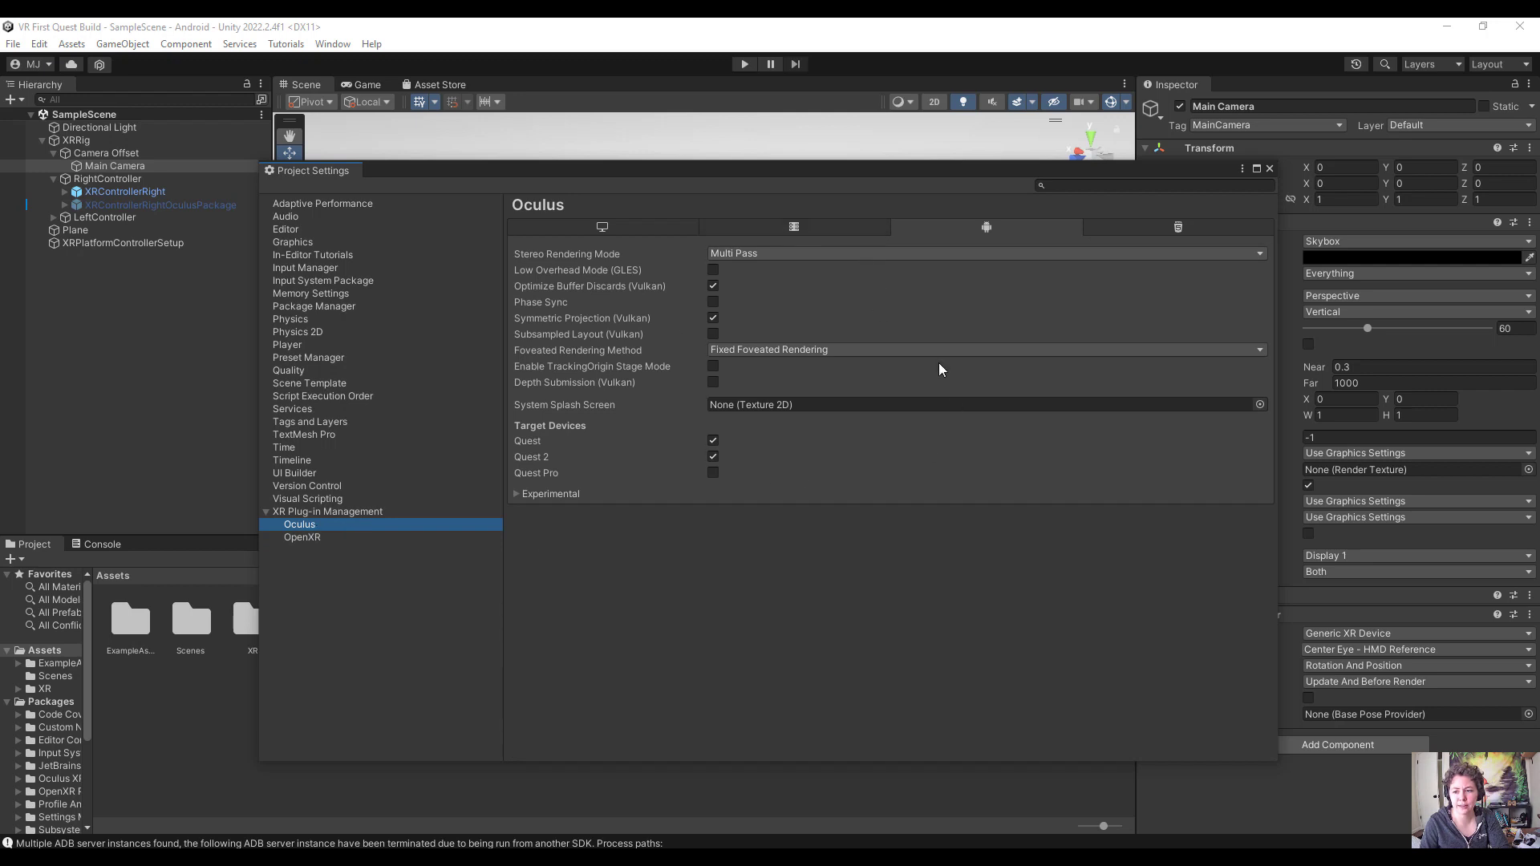
pyautogui.click(311, 537)
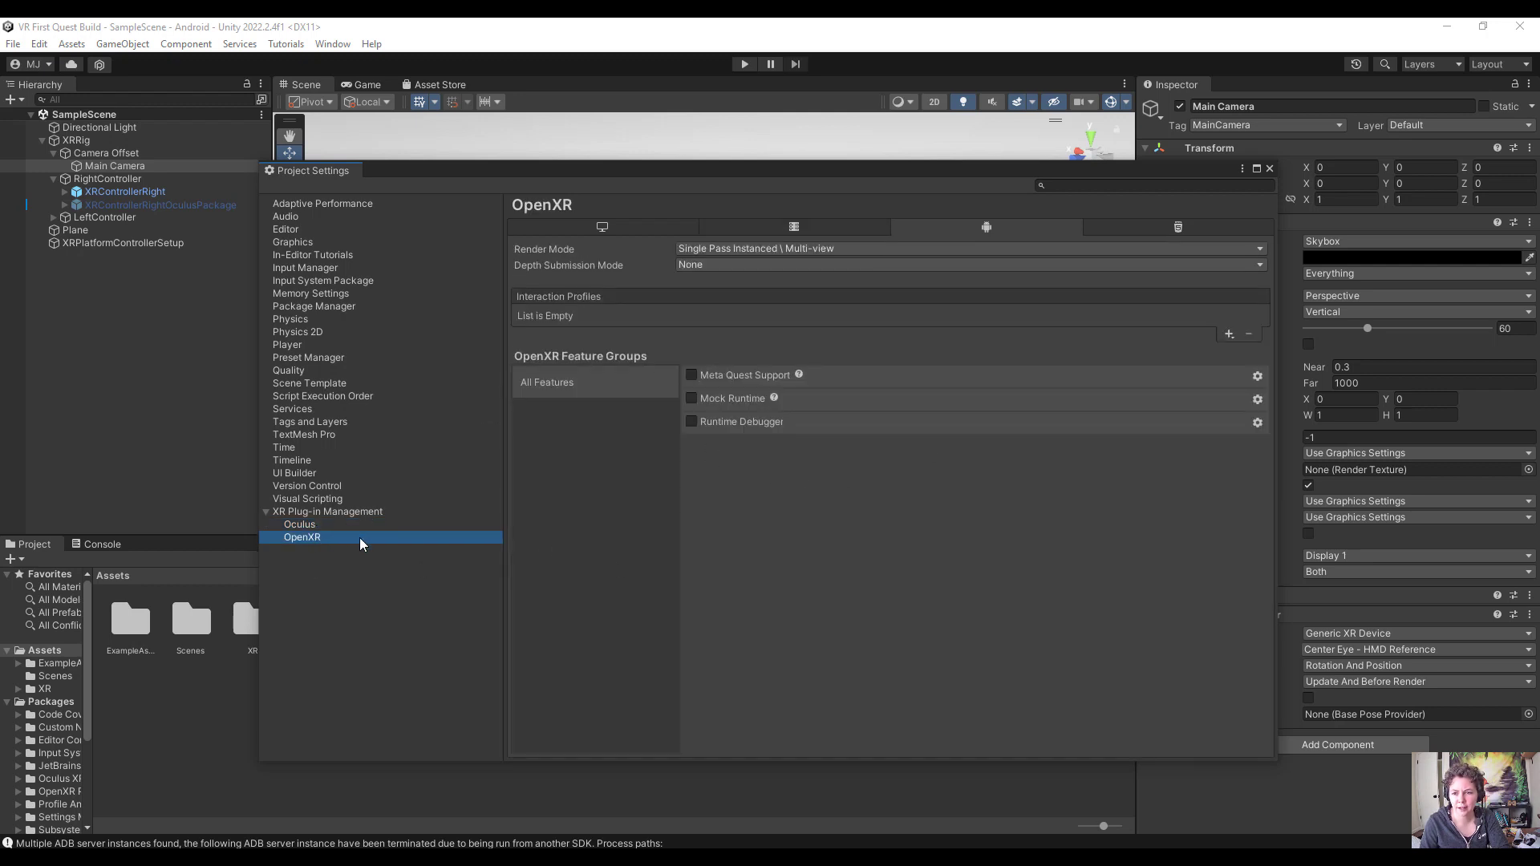
pyautogui.click(691, 376)
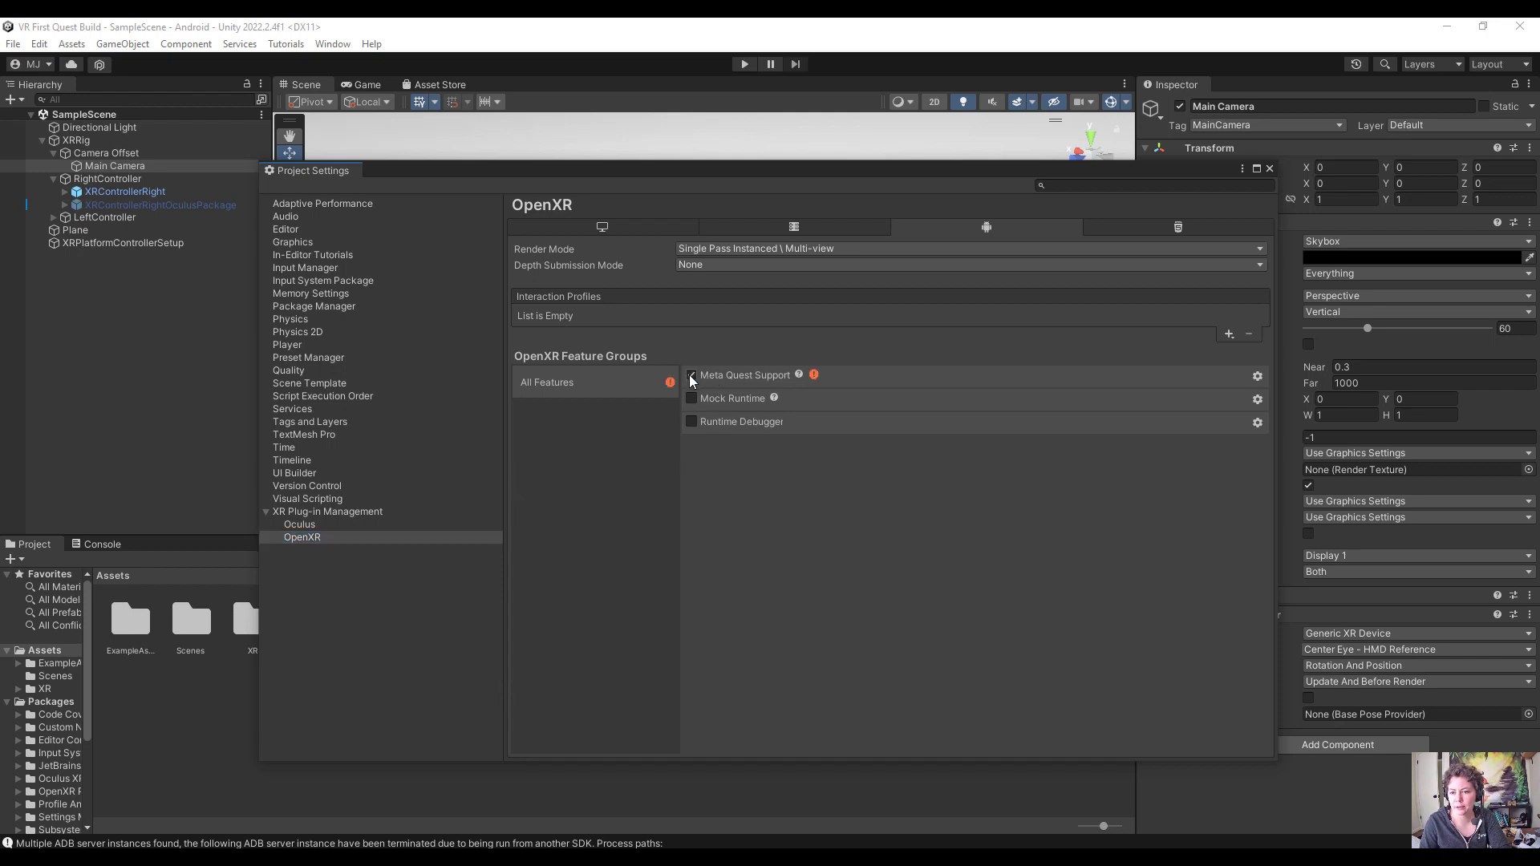
# - Fix all validation issues flagged for Meta Quest Support and close the OpenXR Project Validation window
pyautogui.click(813, 374)
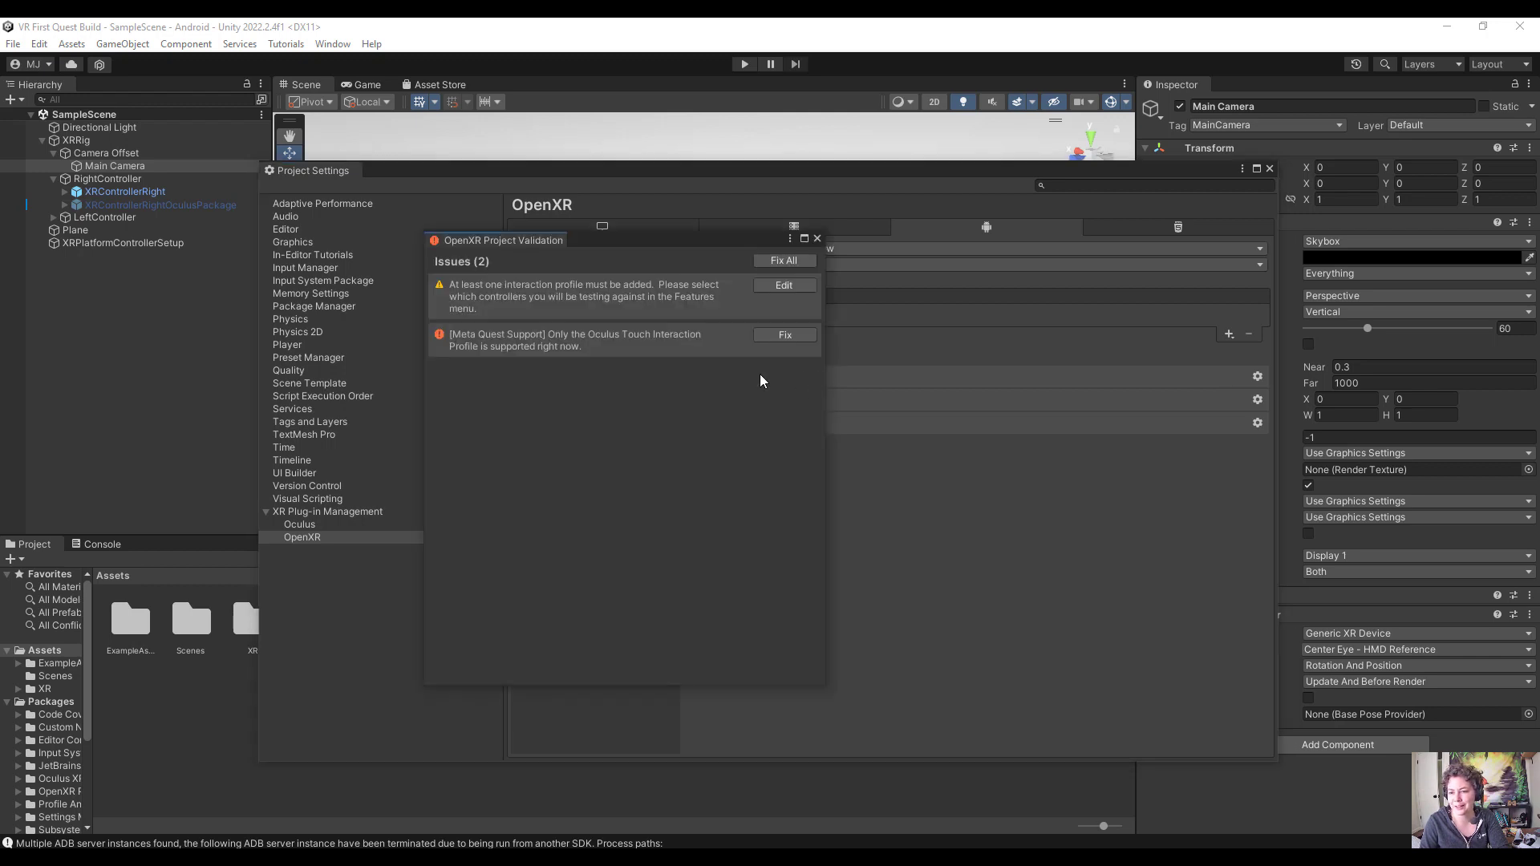
pyautogui.click(786, 262)
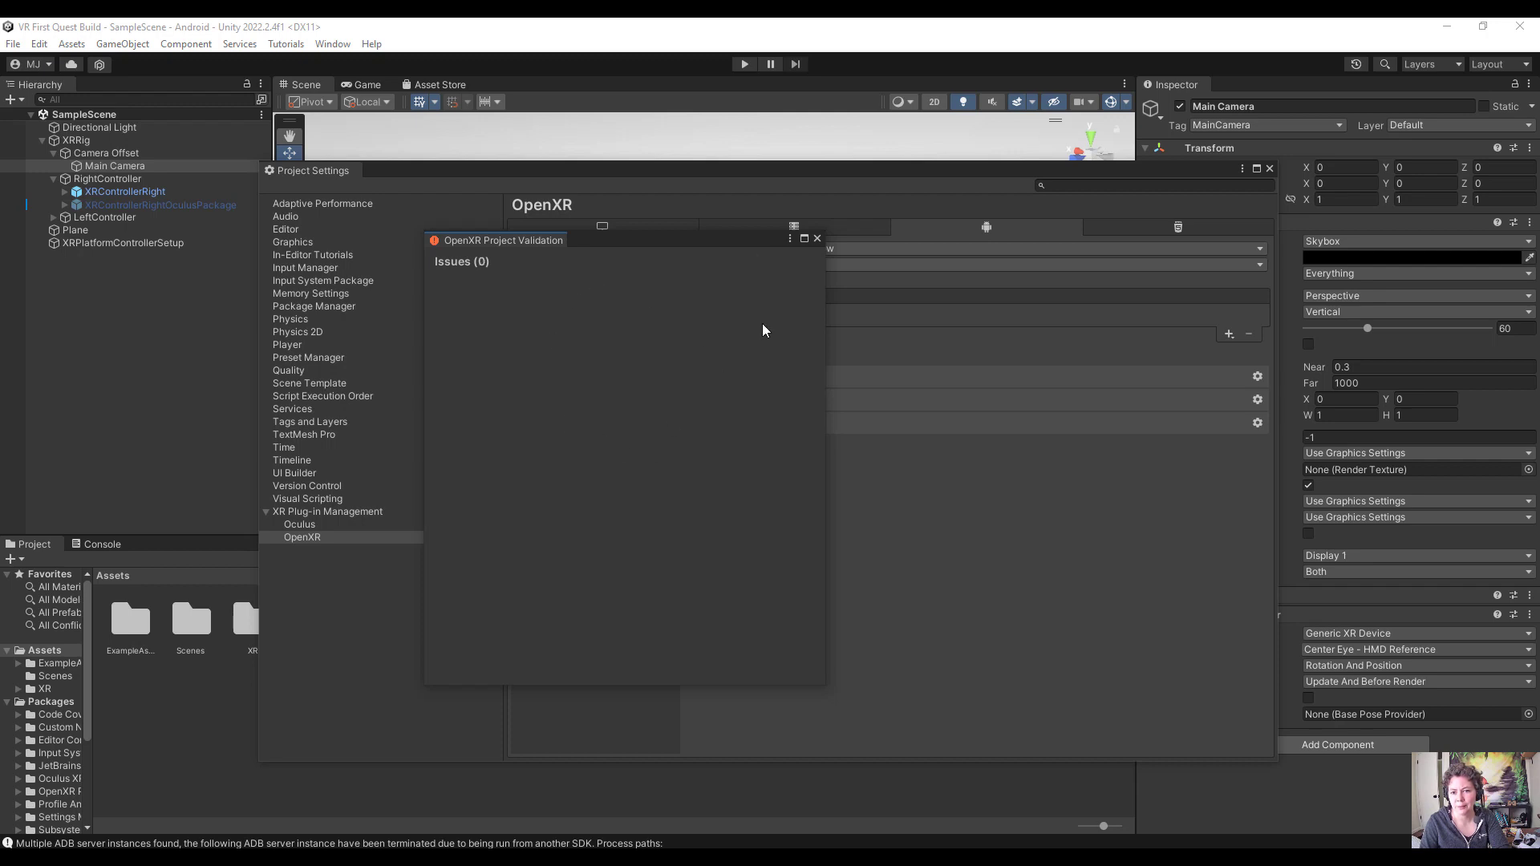
pyautogui.click(818, 239)
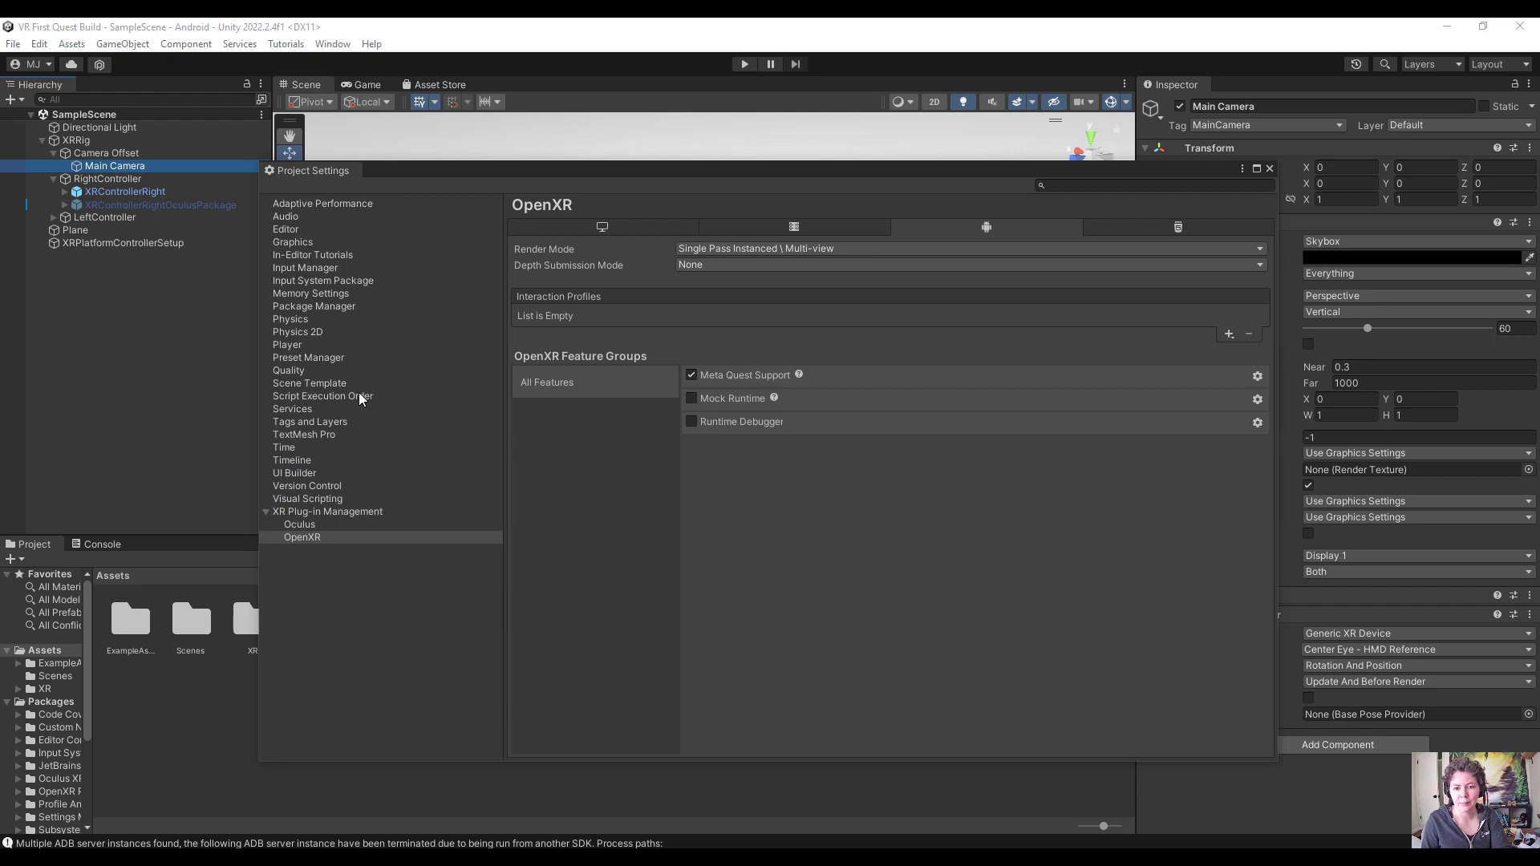
# - Examine the keystore and build options in the Android Publishing Settings of the Player settings, and close Project Settings
pyautogui.click(296, 345)
pyautogui.scroll(-20, 766, 536)
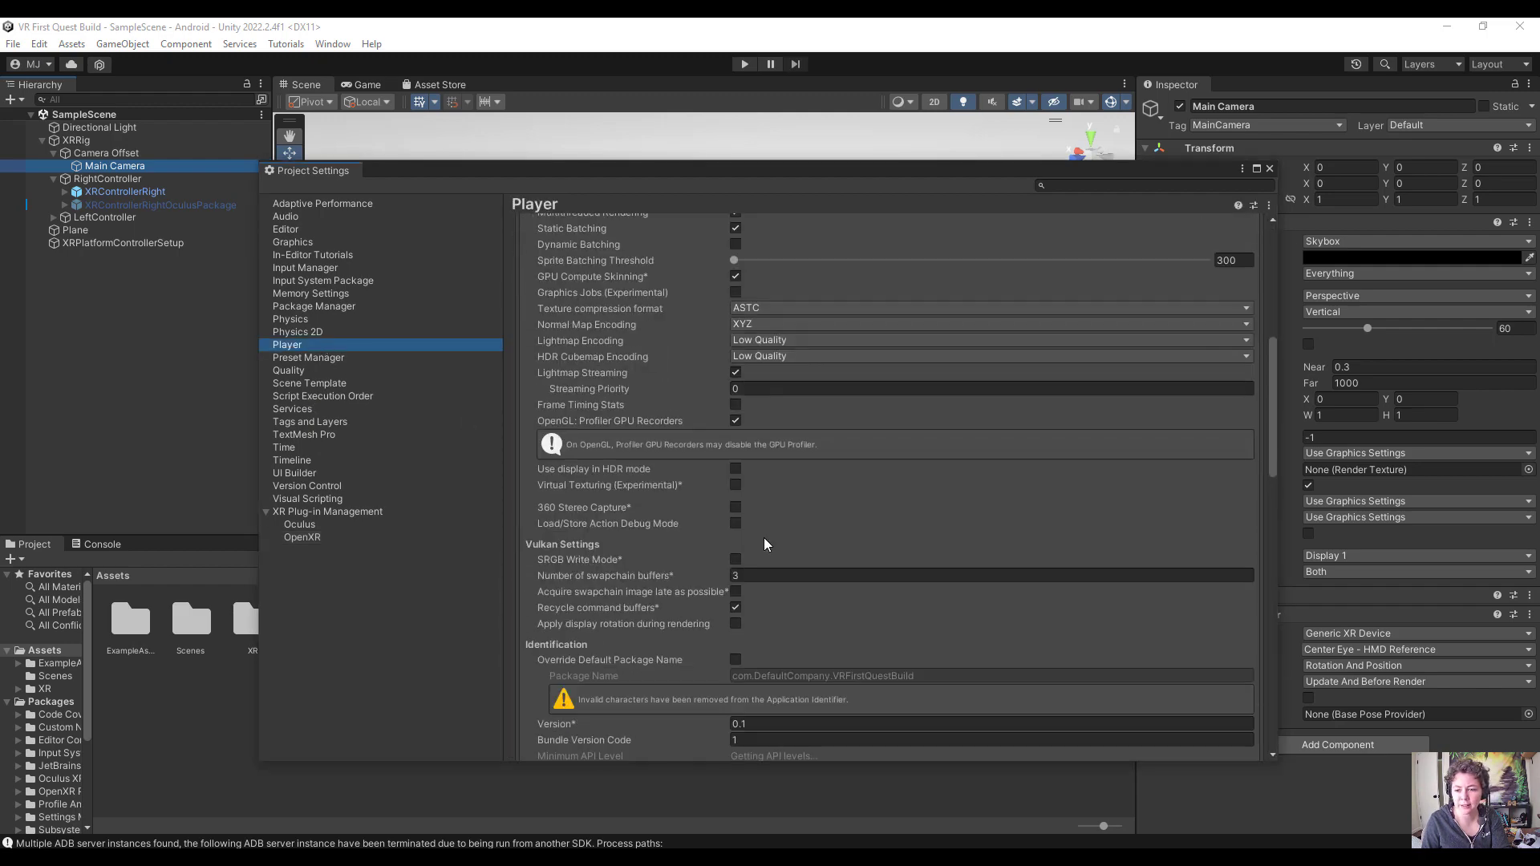
pyautogui.scroll(-5, 757, 555)
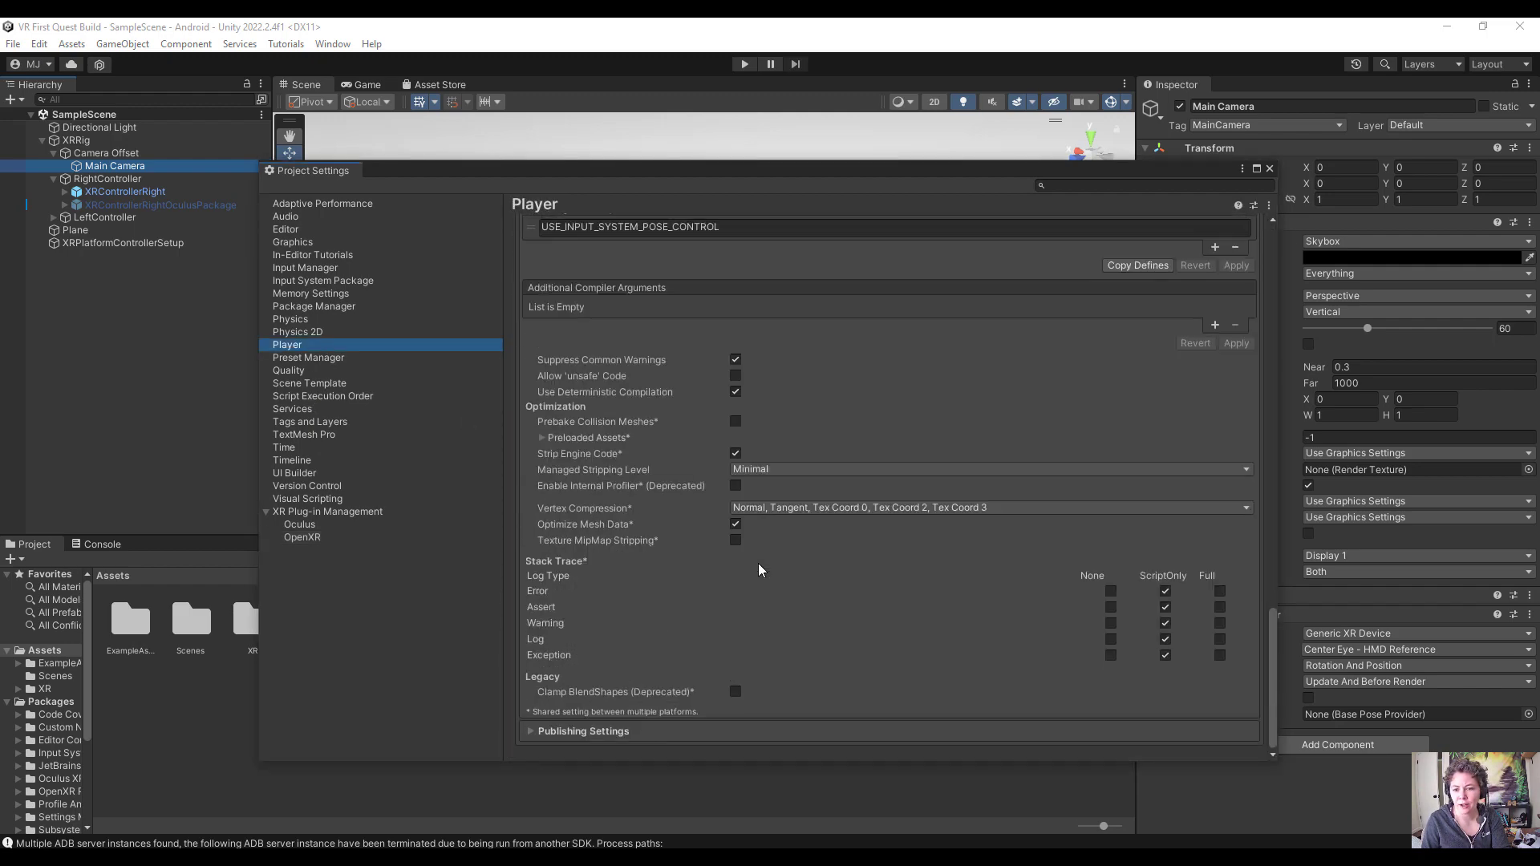
pyautogui.click(604, 726)
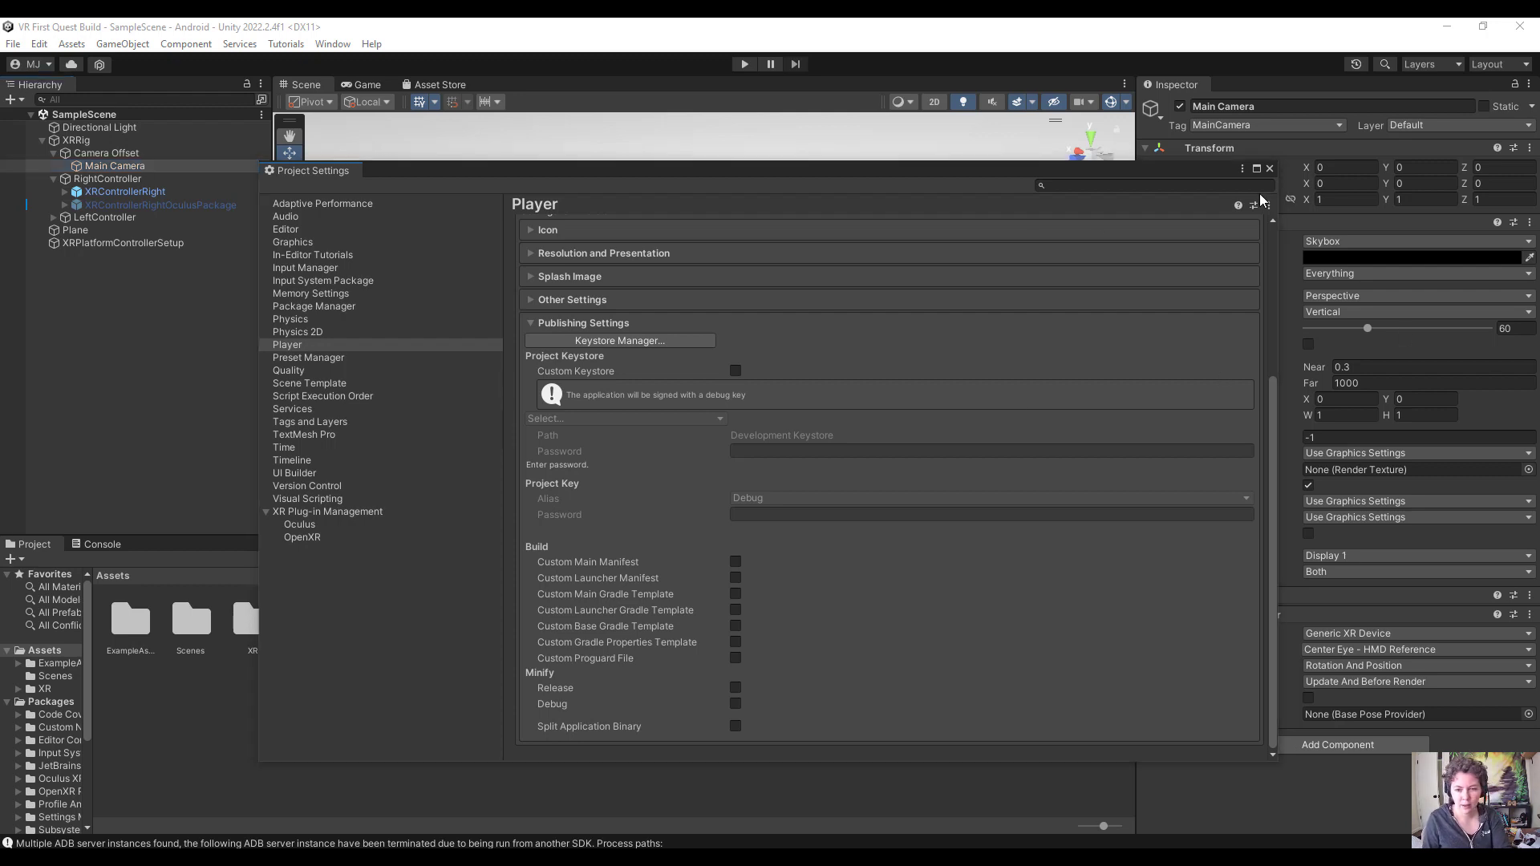
pyautogui.click(1270, 169)
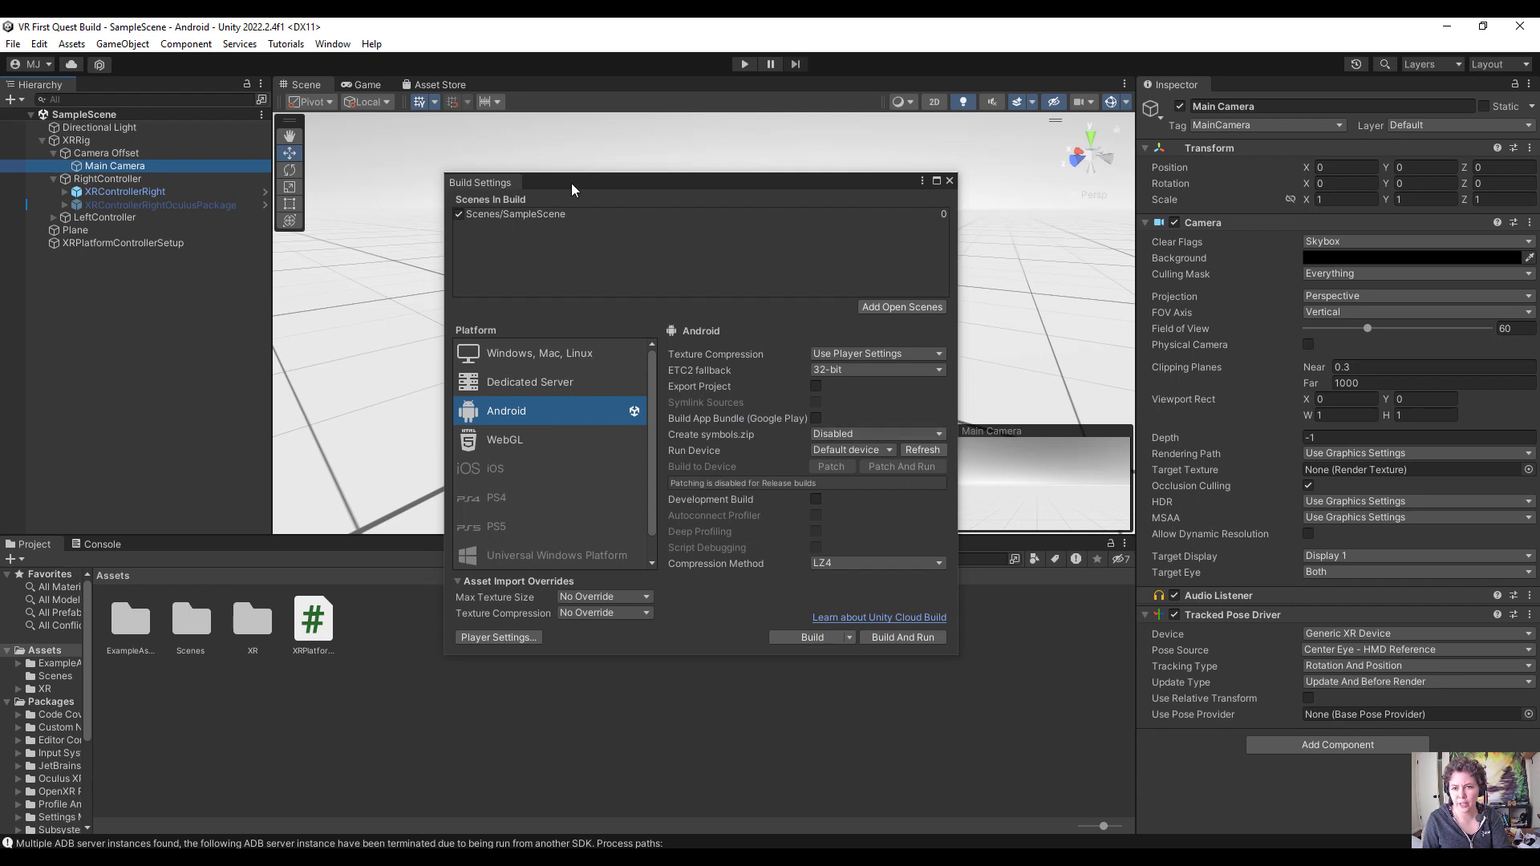
# - Reposition the Build Settings window and show the available Run Device choices for the Android build
pyautogui.moveTo(571, 183); pyautogui.dragTo(524, 181)
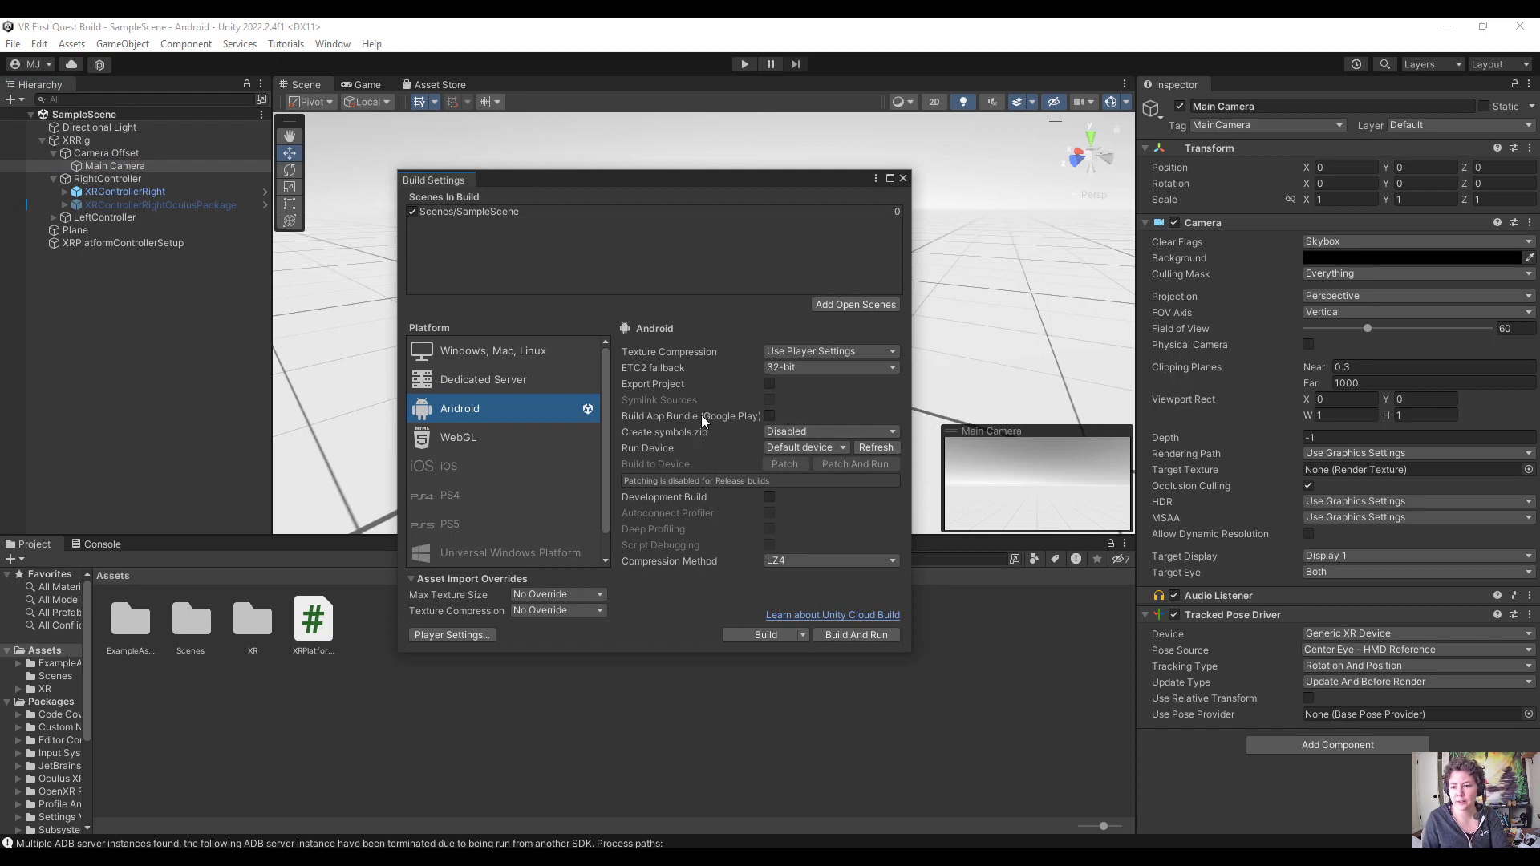
pyautogui.click(787, 446)
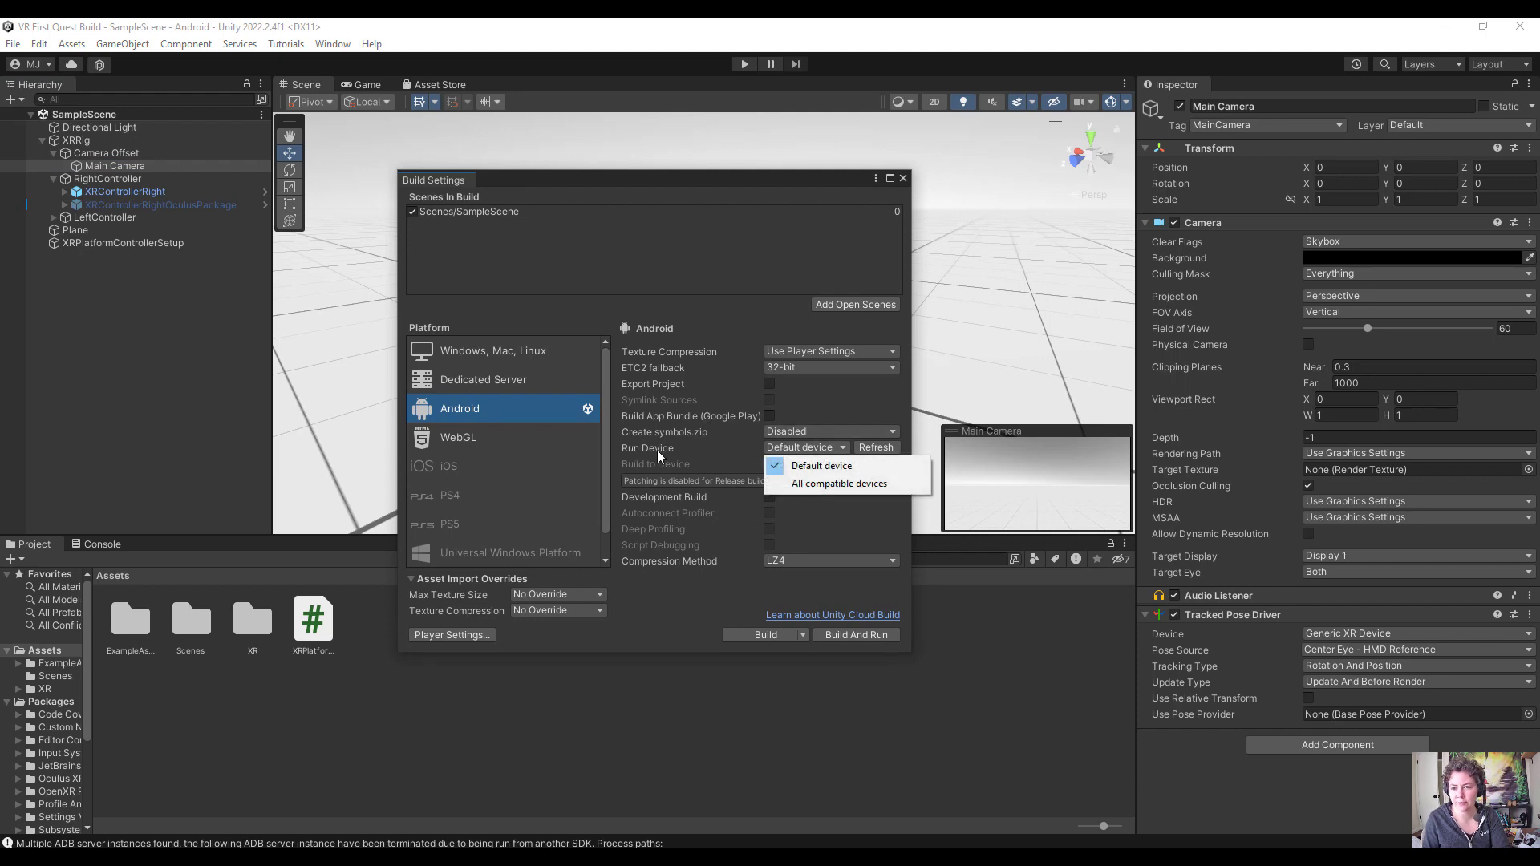